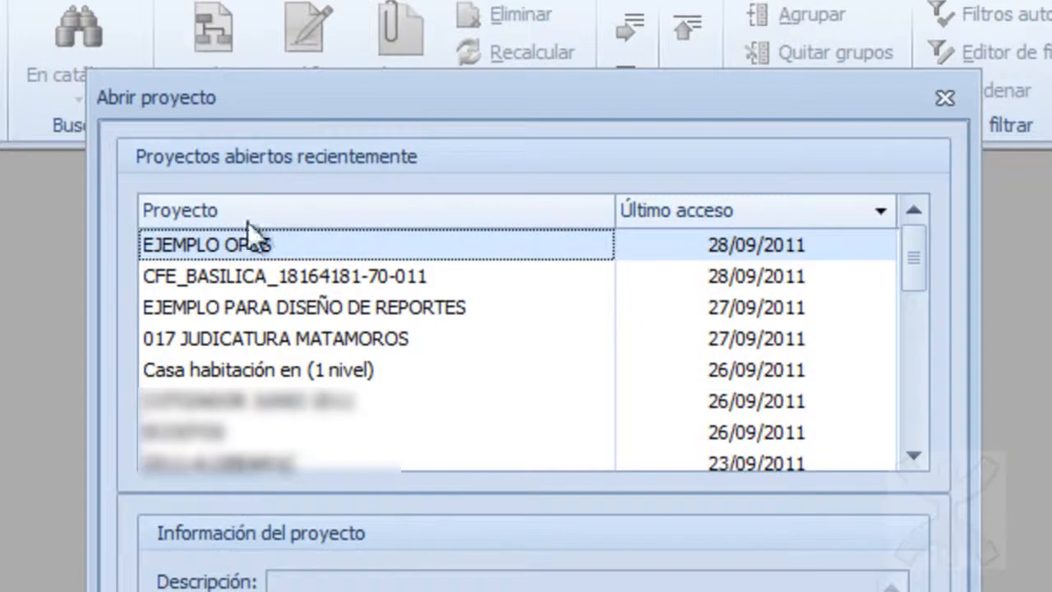
Open the EJEMPLO OPUS project and review the Mano de obra settings in its general project parameters.
left_click(612, 480)
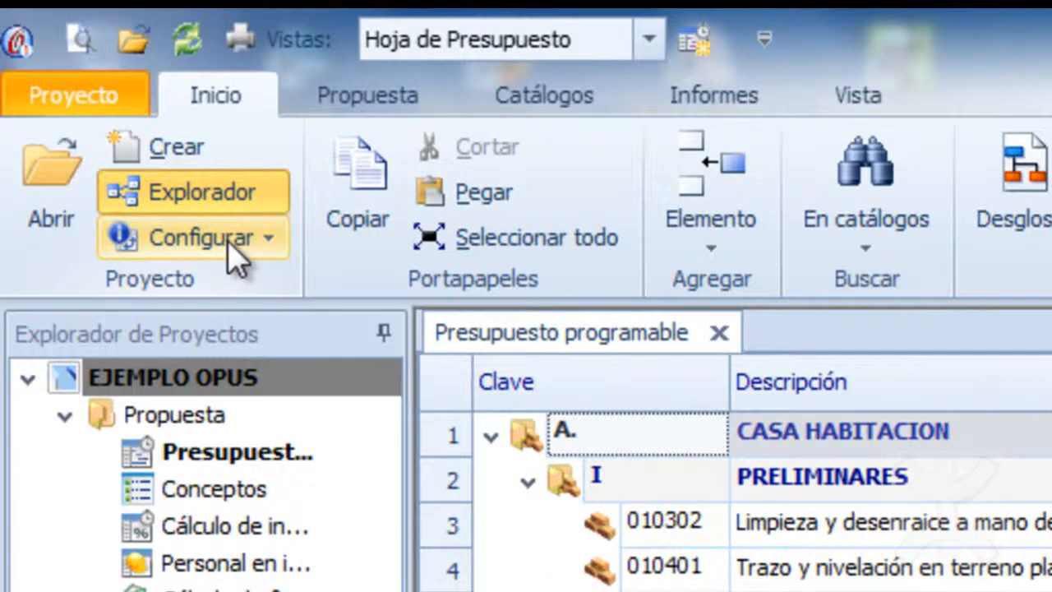
left_click(229, 243)
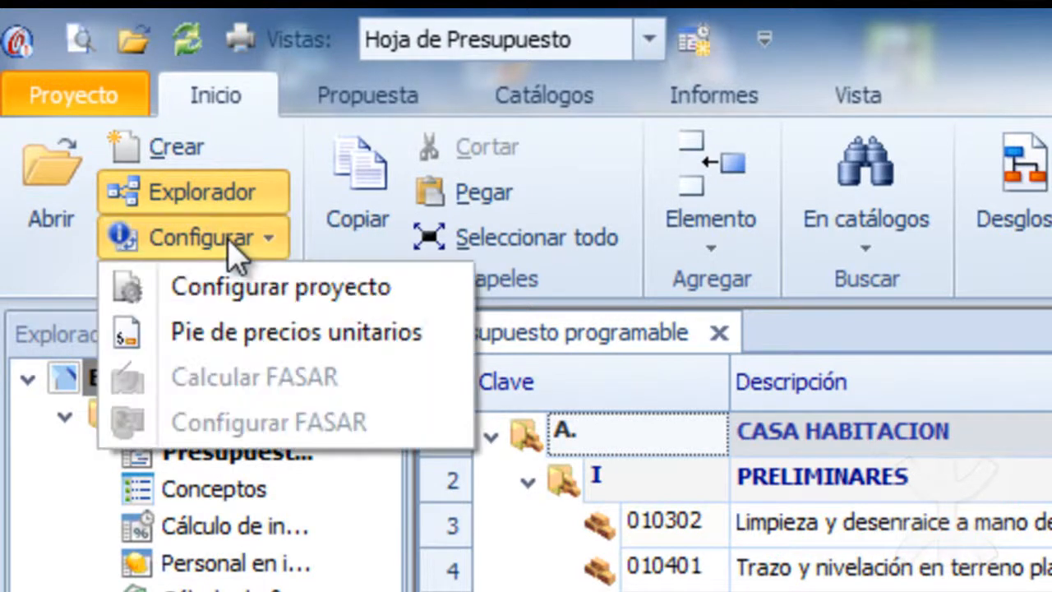
left_click(254, 292)
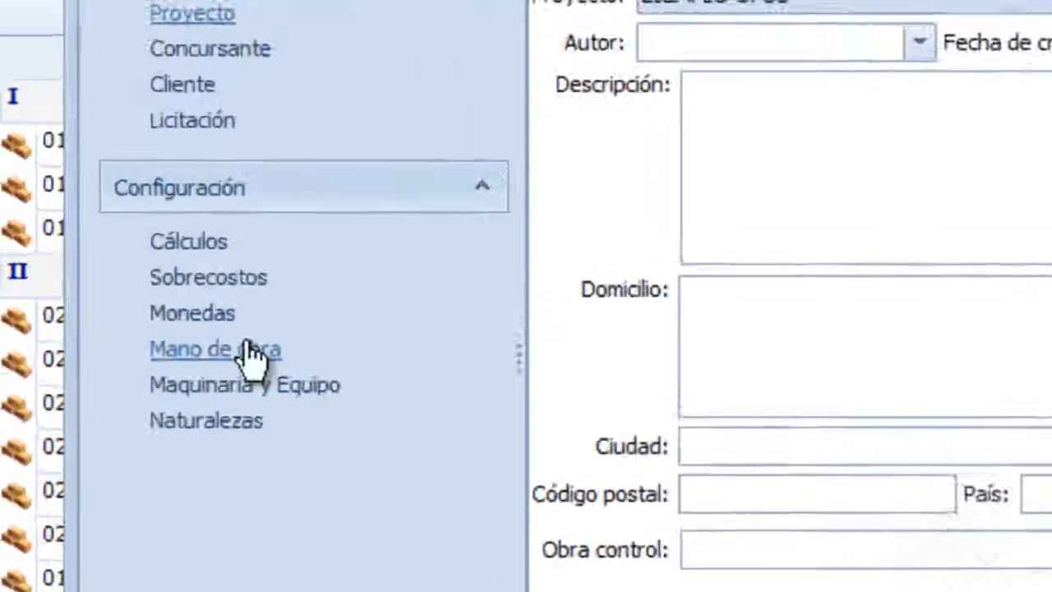
left_click(145, 356)
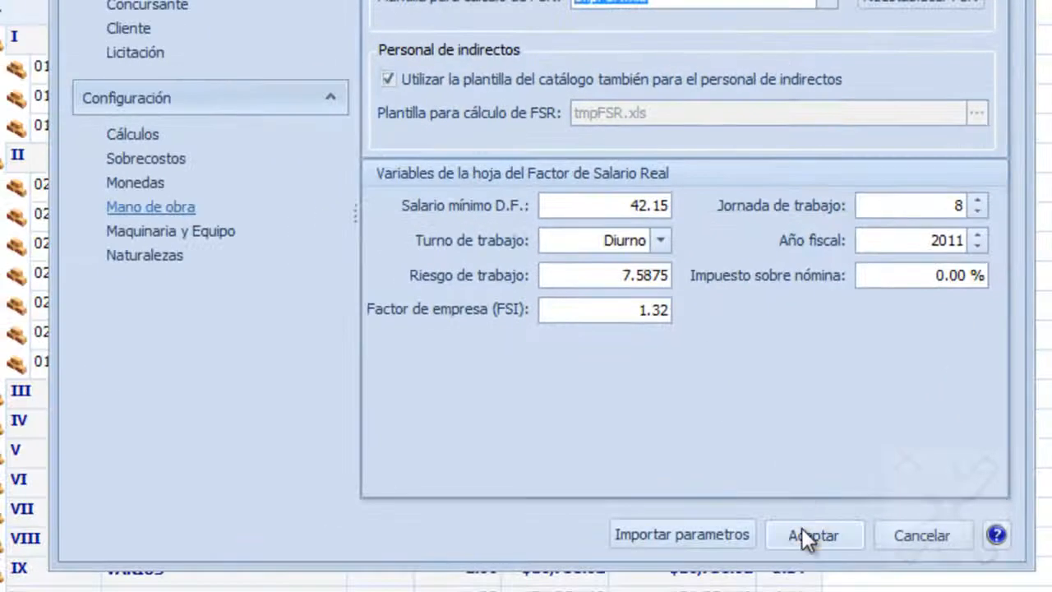
left_click(801, 530)
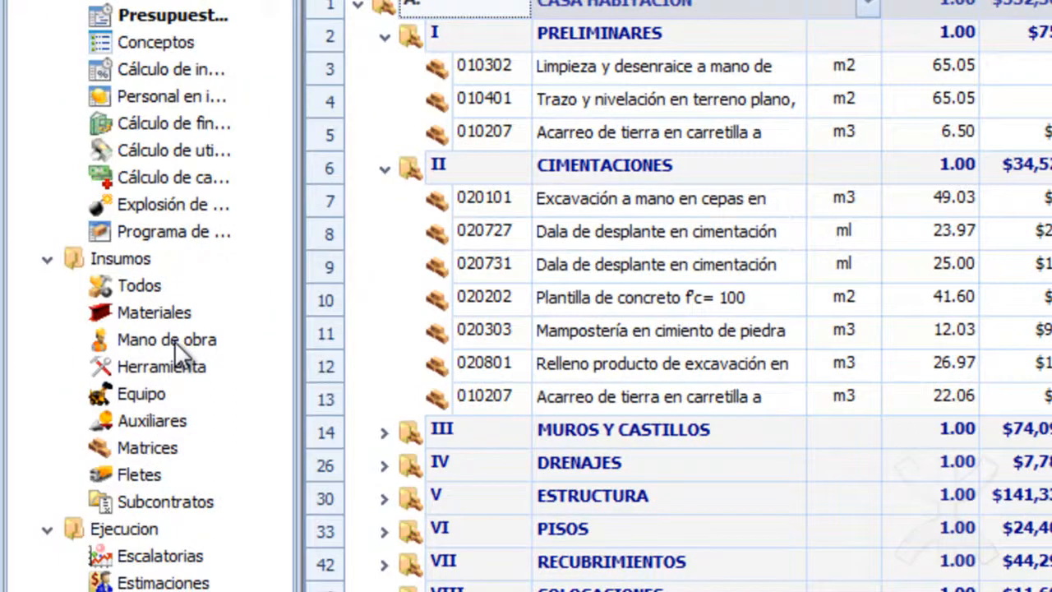
Open the project's Mano de obra catalogue and look through its labour categories.
left_click(174, 340)
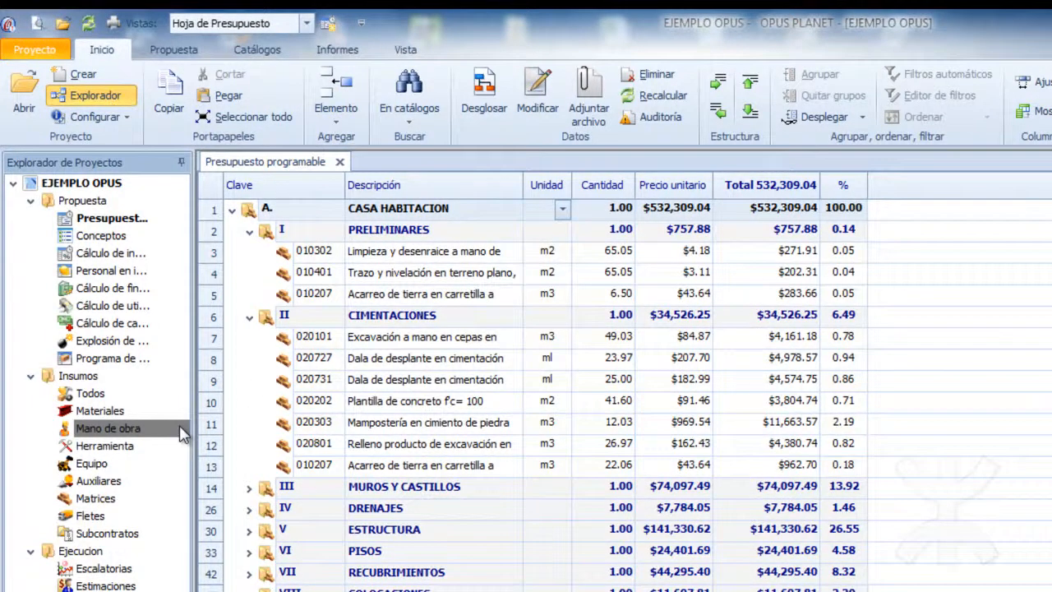
double_click(182, 435)
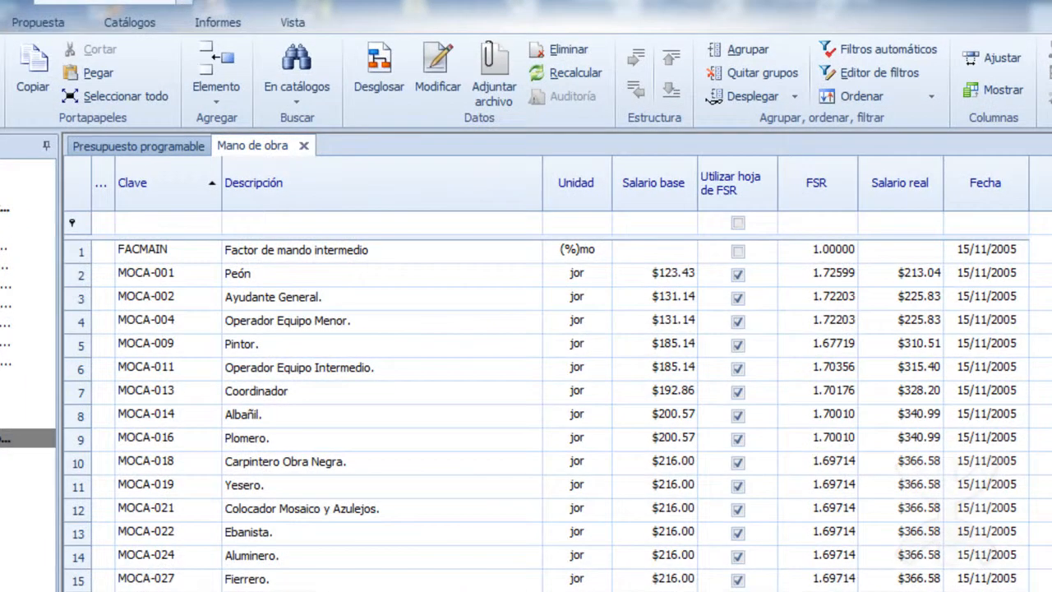
scroll(345, 250, "down", 3)
scroll(345, 251, "up", 2)
scroll(512, 380, "up", 1)
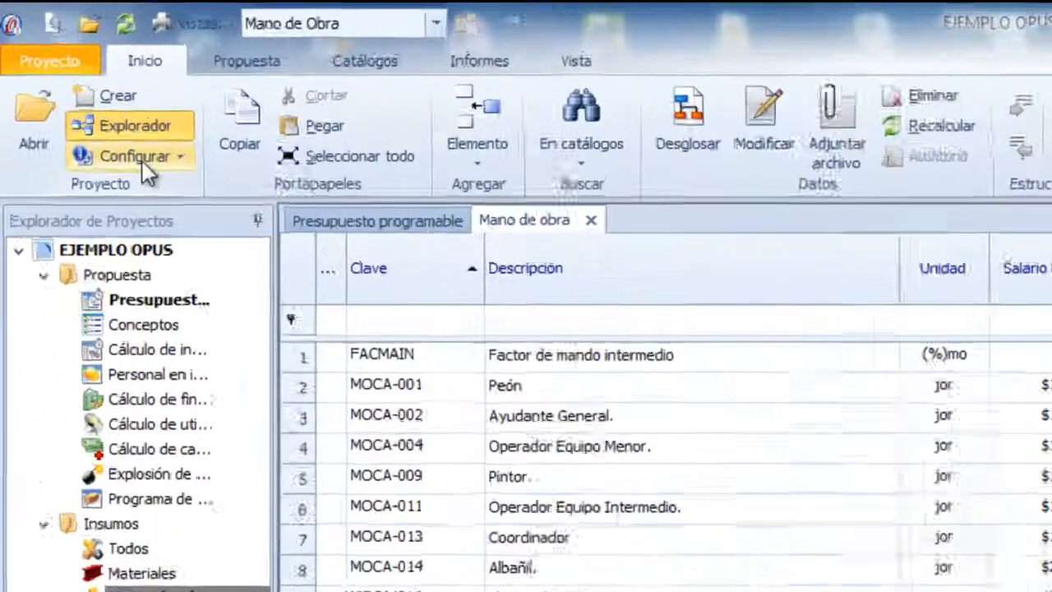
Open the FASAR configuration spreadsheet and dock it below the Mano de obra catalogue.
left_click(108, 123)
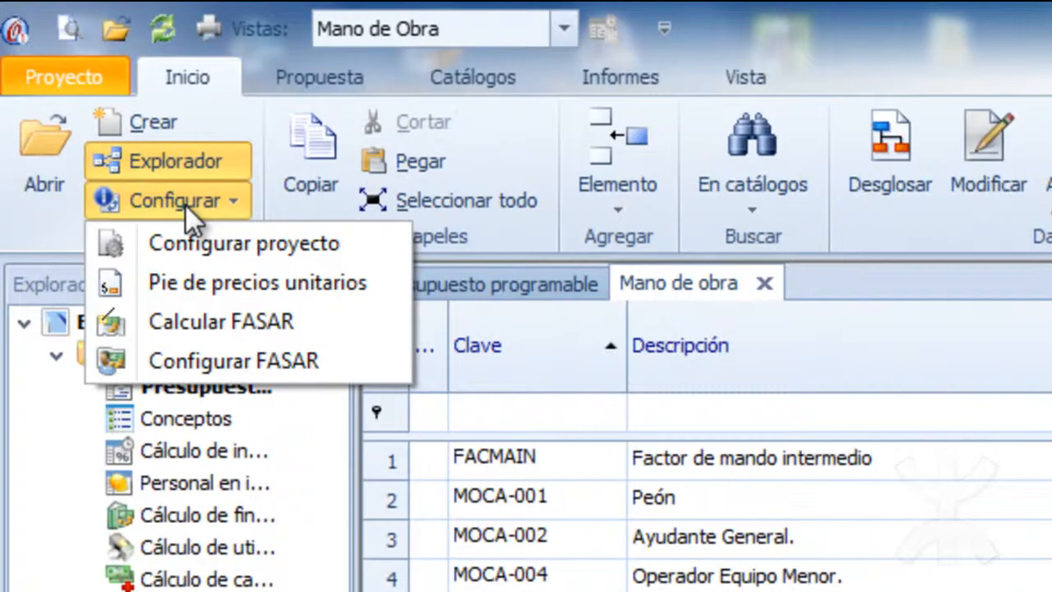
left_click(230, 361)
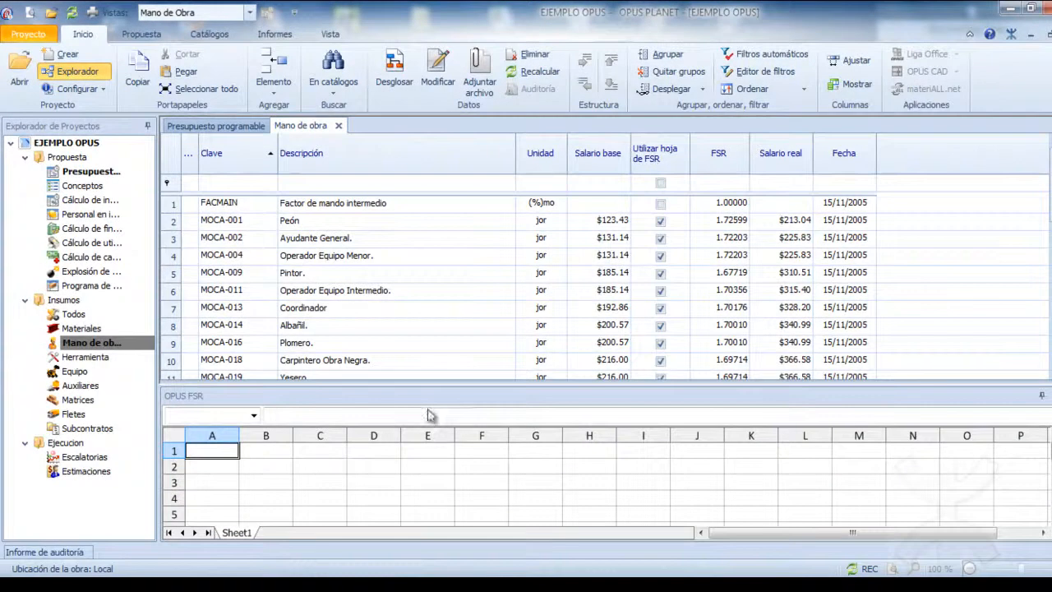
left_click_drag(457, 301, 469, 251)
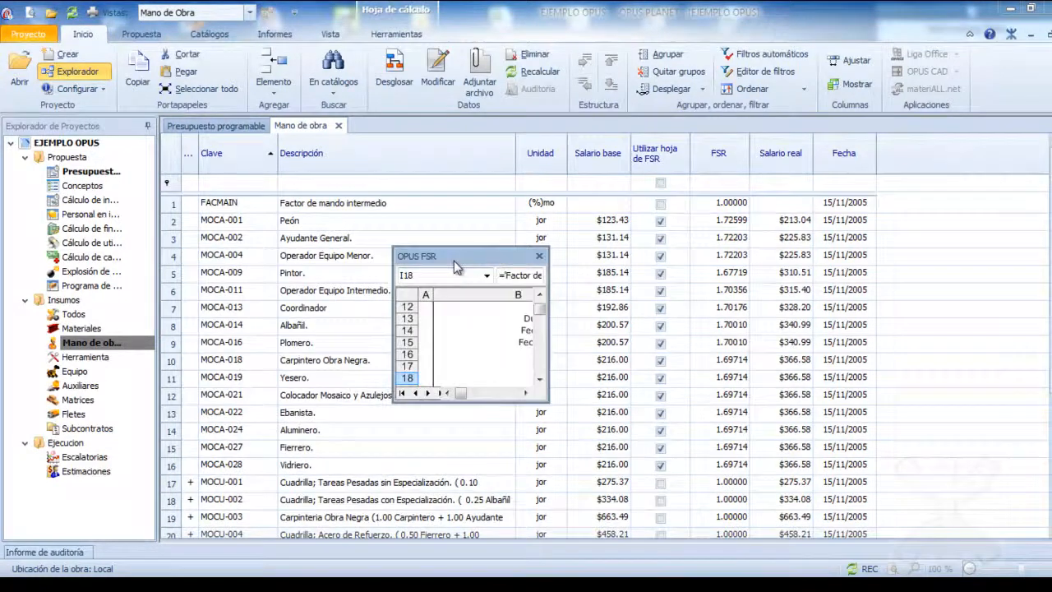
double_click(455, 261)
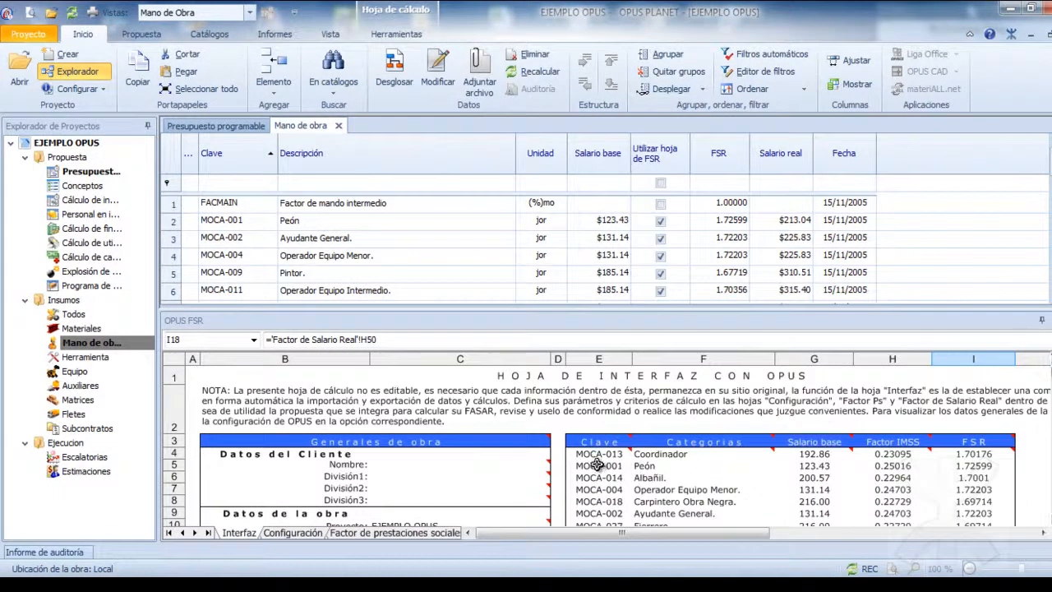
Check the category list on the Interfaz sheet and run the FASAR calculation.
left_click(596, 466)
left_click(664, 452)
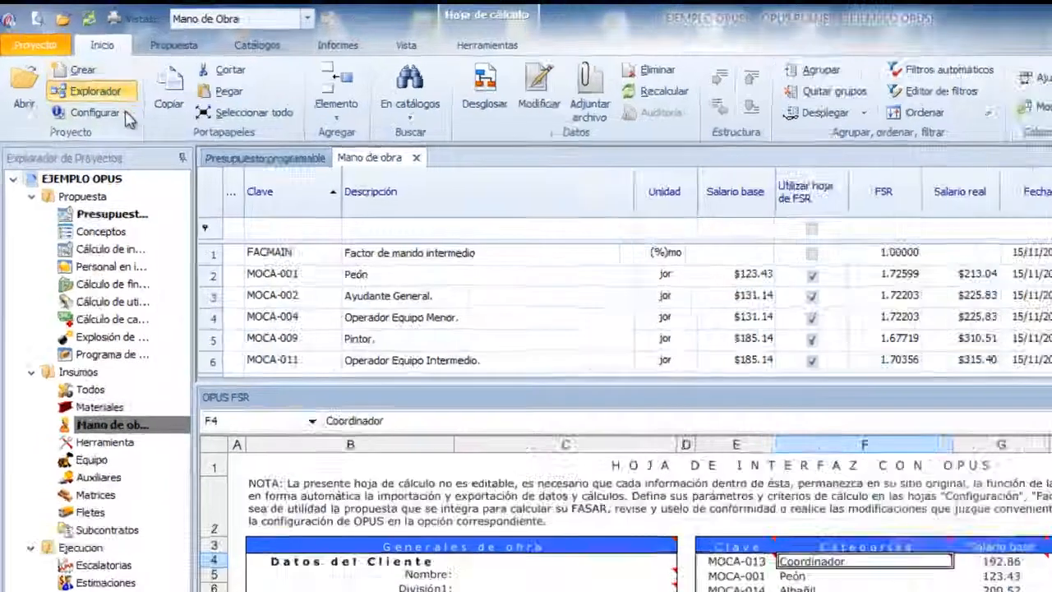
left_click(98, 89)
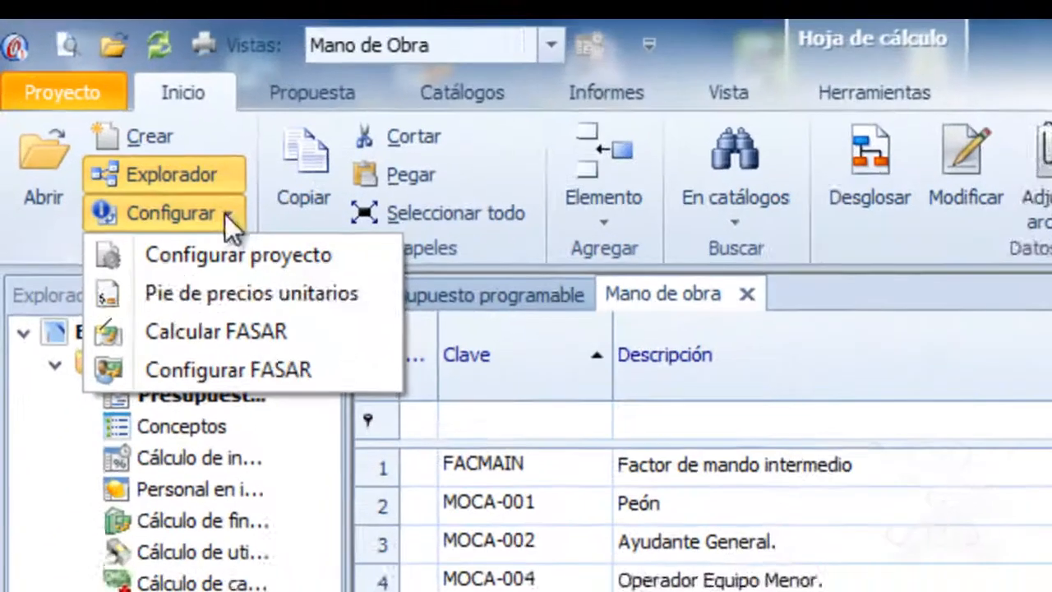
left_click(234, 344)
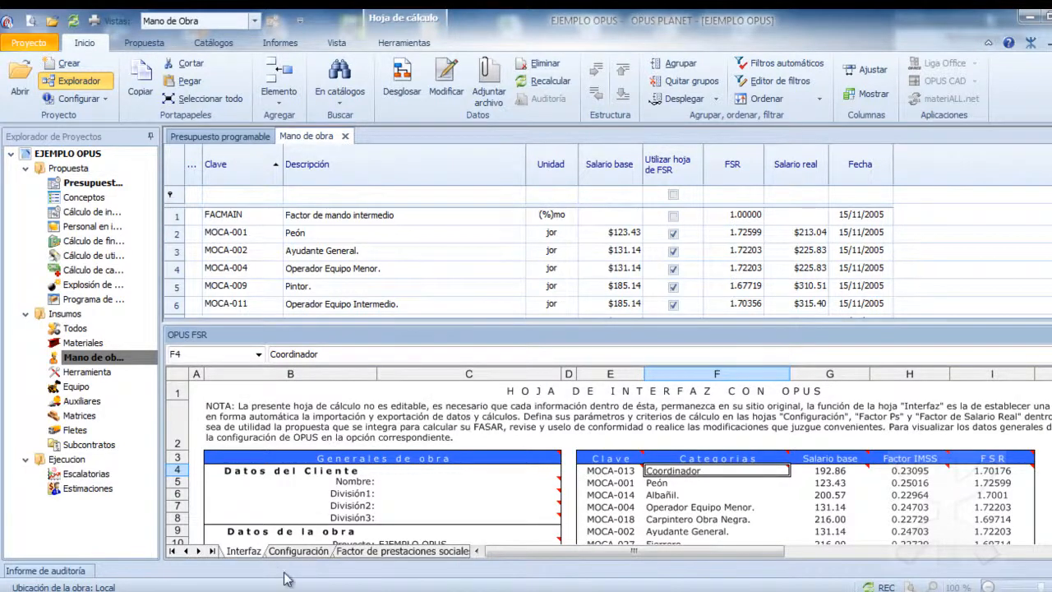
Examine the days not worked and days paid per year on the Configuración sheet.
left_click(298, 550)
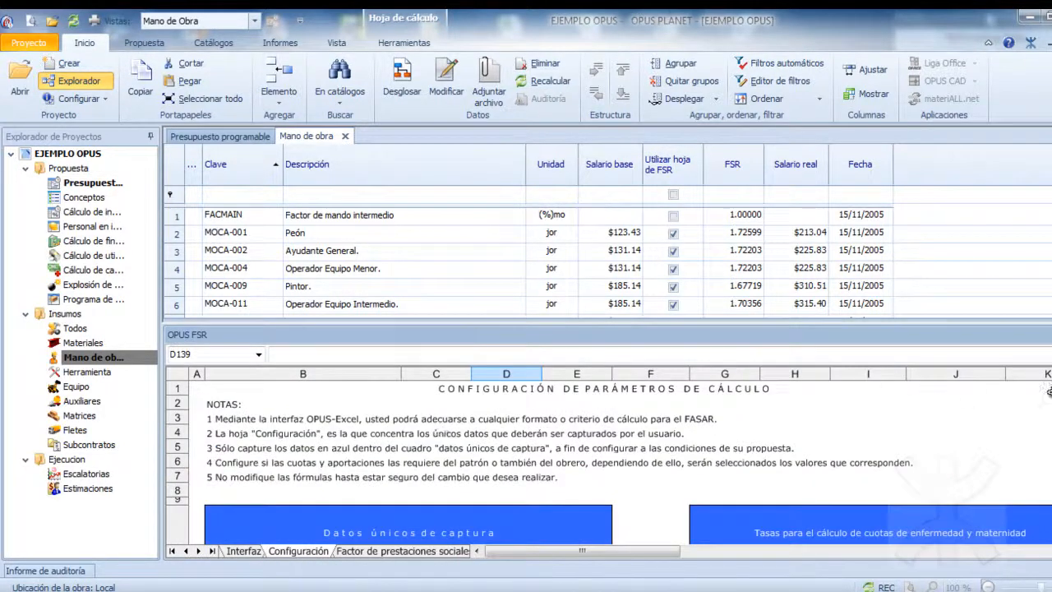
scroll(608, 460, "down", 3)
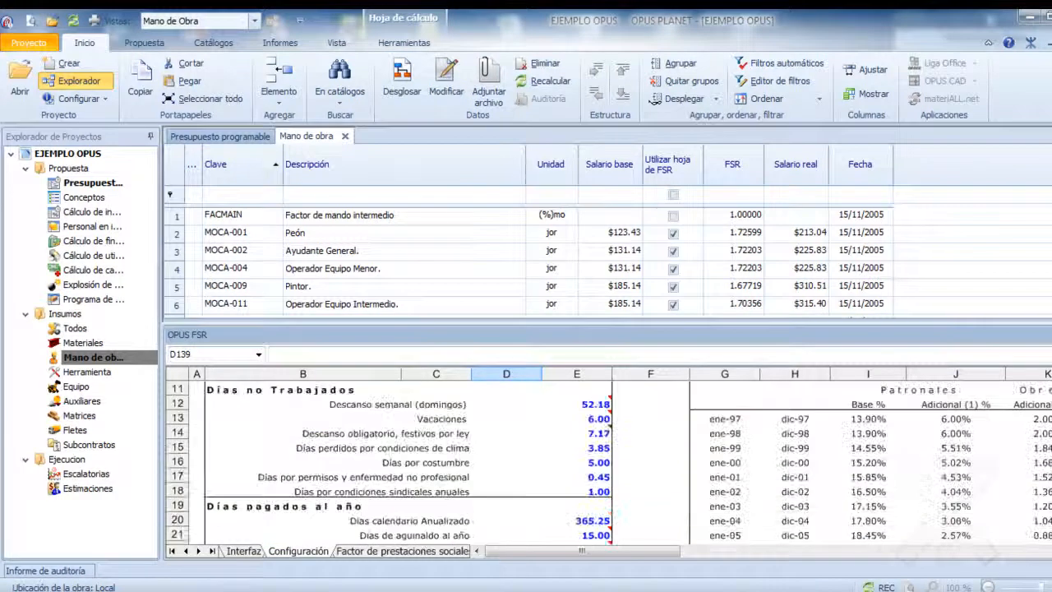
scroll(609, 457, "down", 3)
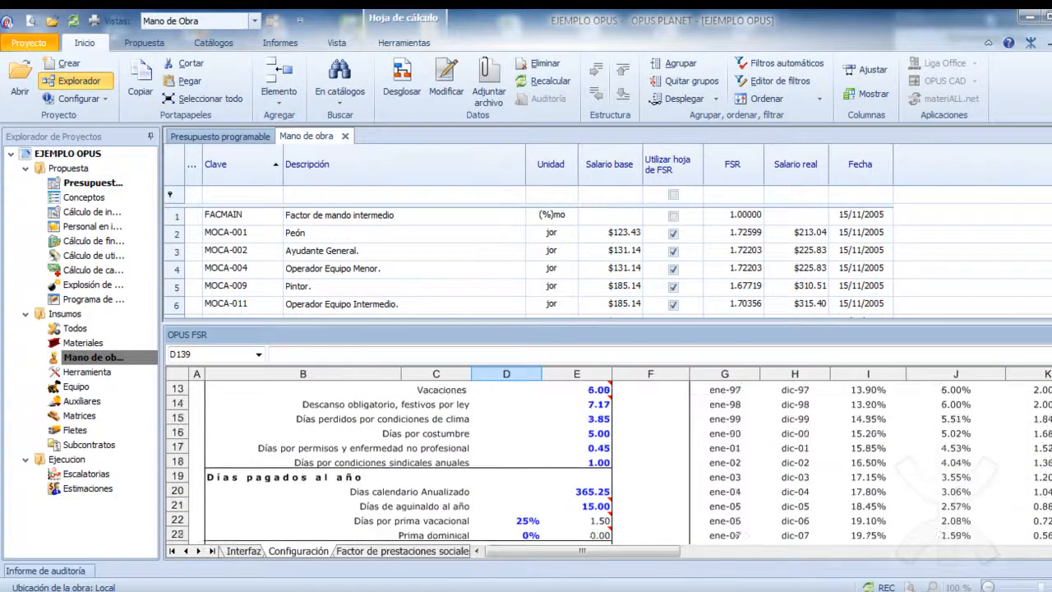
scroll(609, 457, "up", 6)
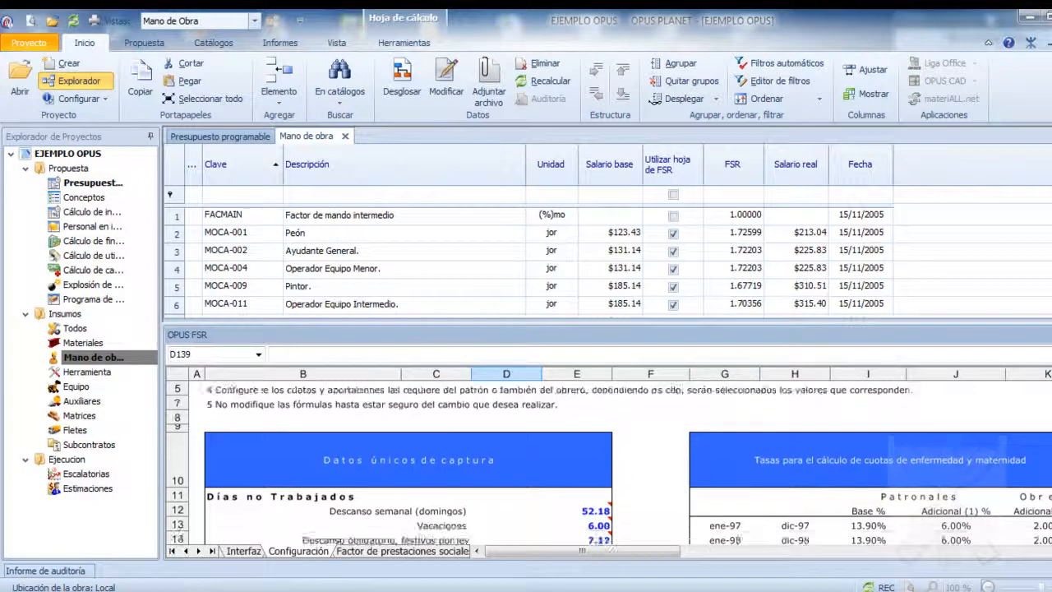
scroll(608, 460, "down", 4)
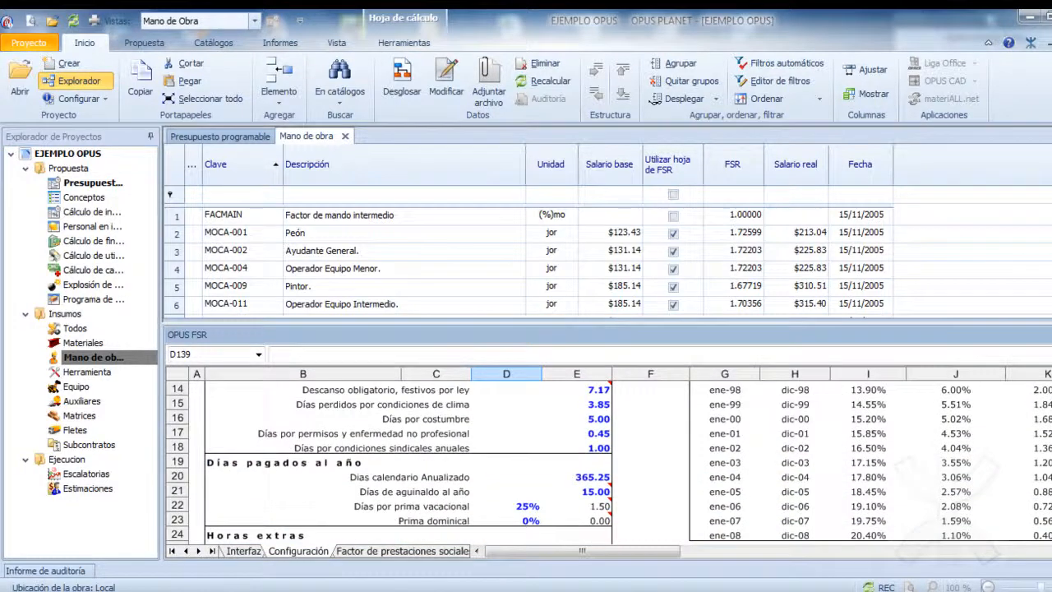
Examine the employer-obligation calculation across all columns of the Factor de prestaciones sociales sheet.
left_click(433, 553)
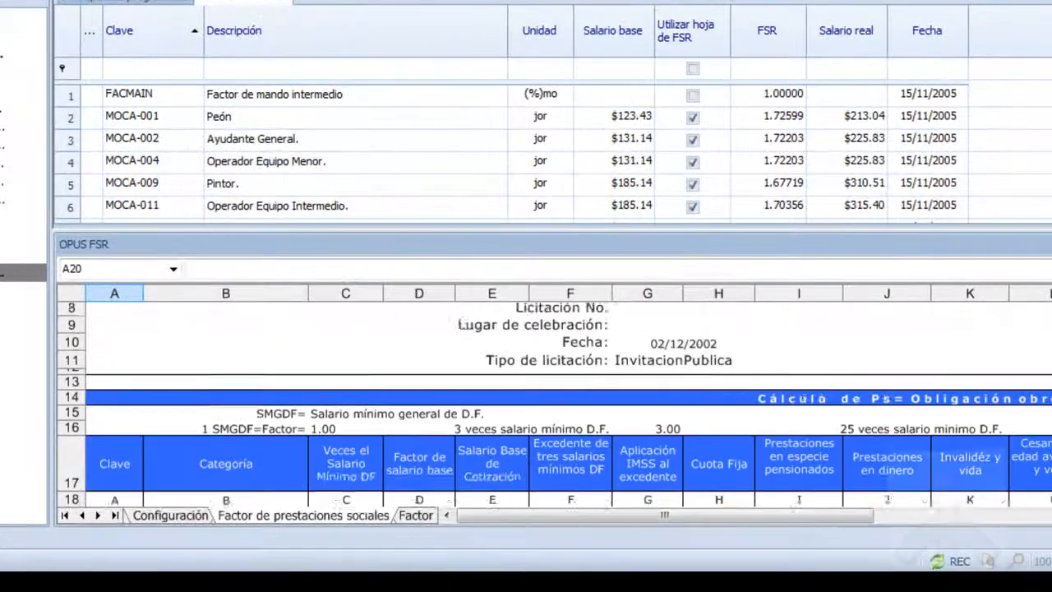
scroll(553, 403, "down", 5)
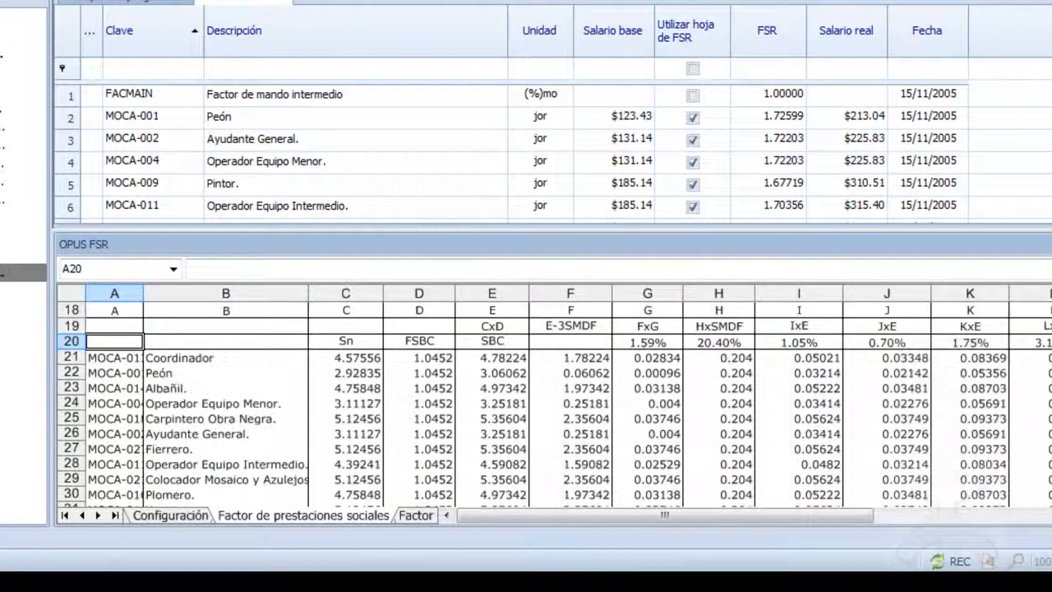
scroll(553, 403, "up", 4)
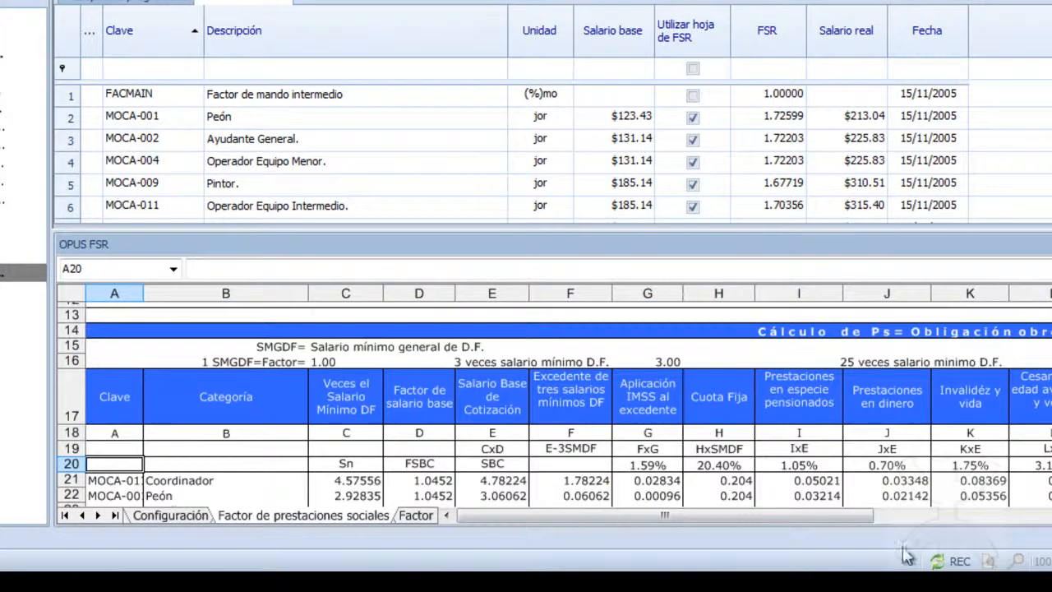
left_click_drag(874, 516, 1051, 516)
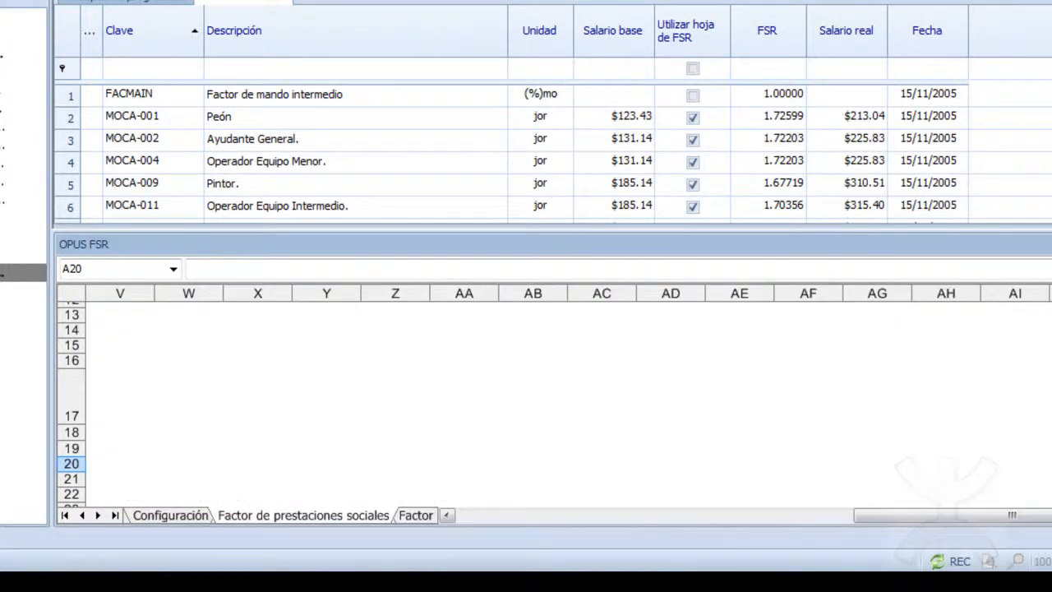
left_click_drag(972, 526, 739, 518)
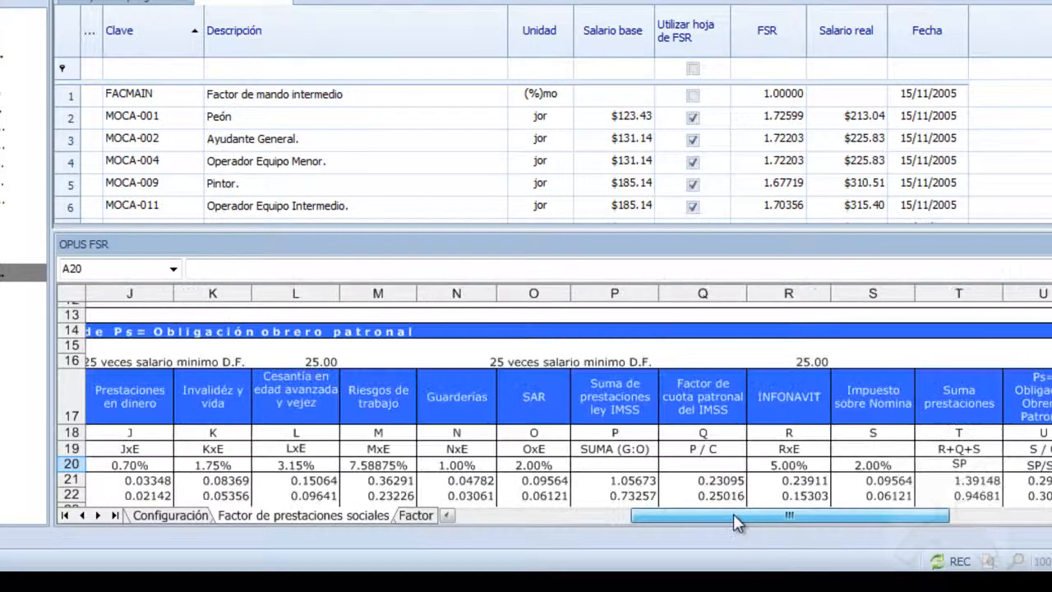
Enlarge the OPUS FSR spreadsheet and examine the basic data and per-category factors on the Factor de Salario Real sheet.
left_click(414, 518)
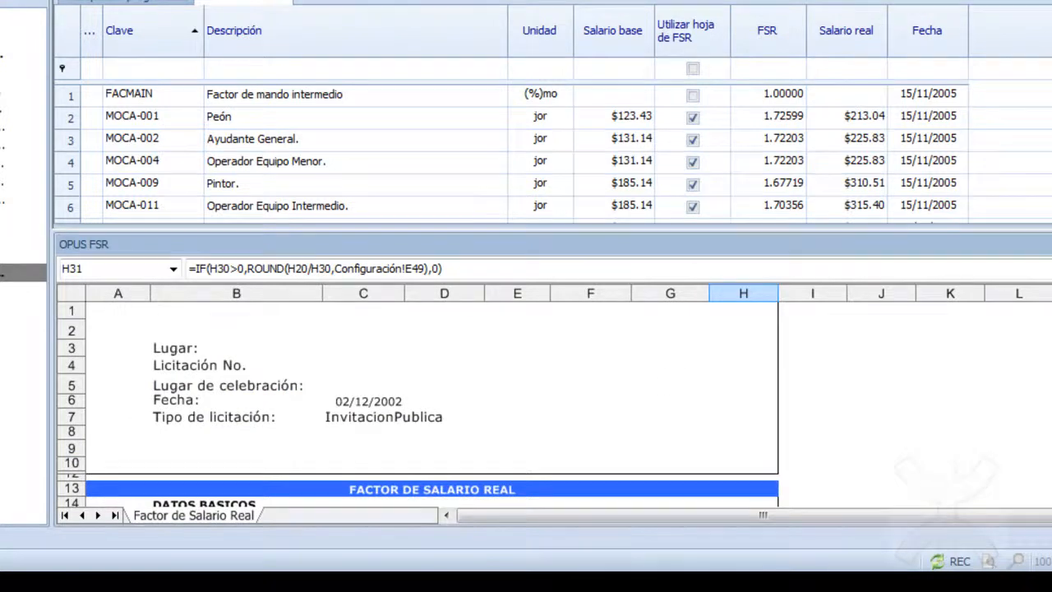
scroll(690, 382, "down", 4)
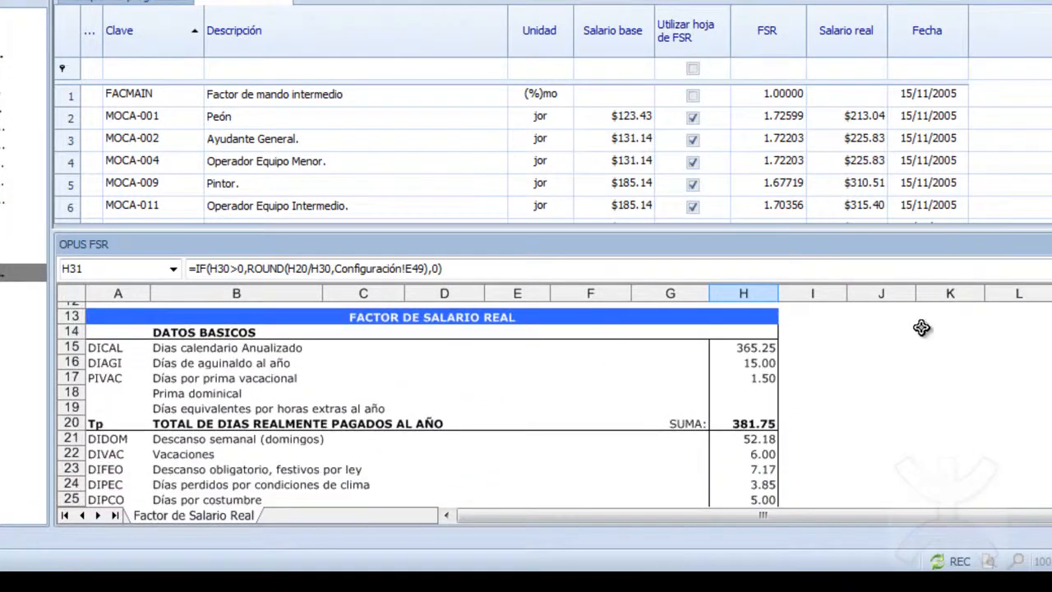
left_click_drag(1016, 230, 1004, 56)
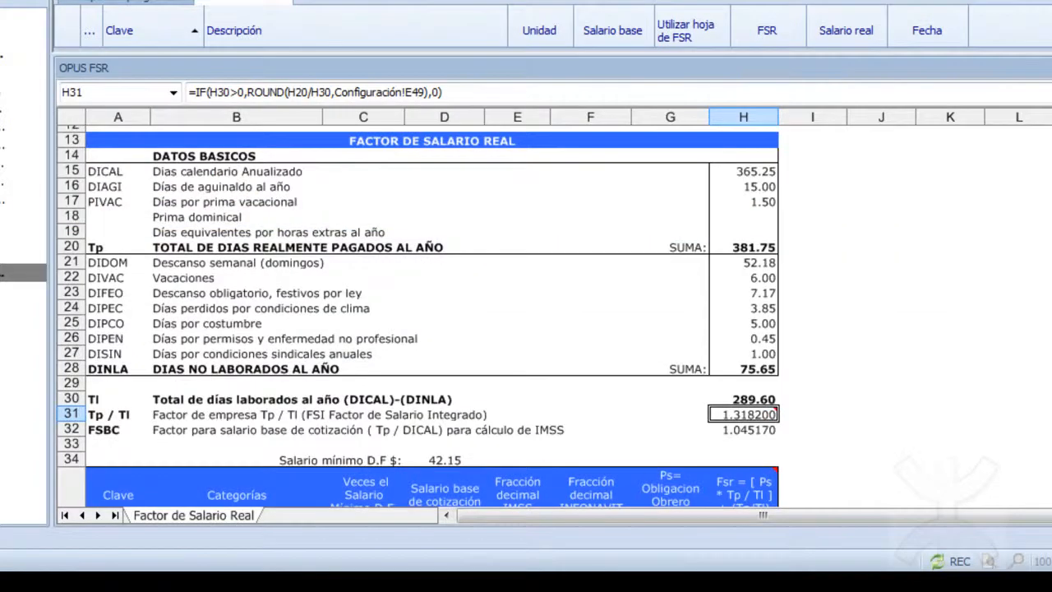
scroll(418, 312, "down", 7)
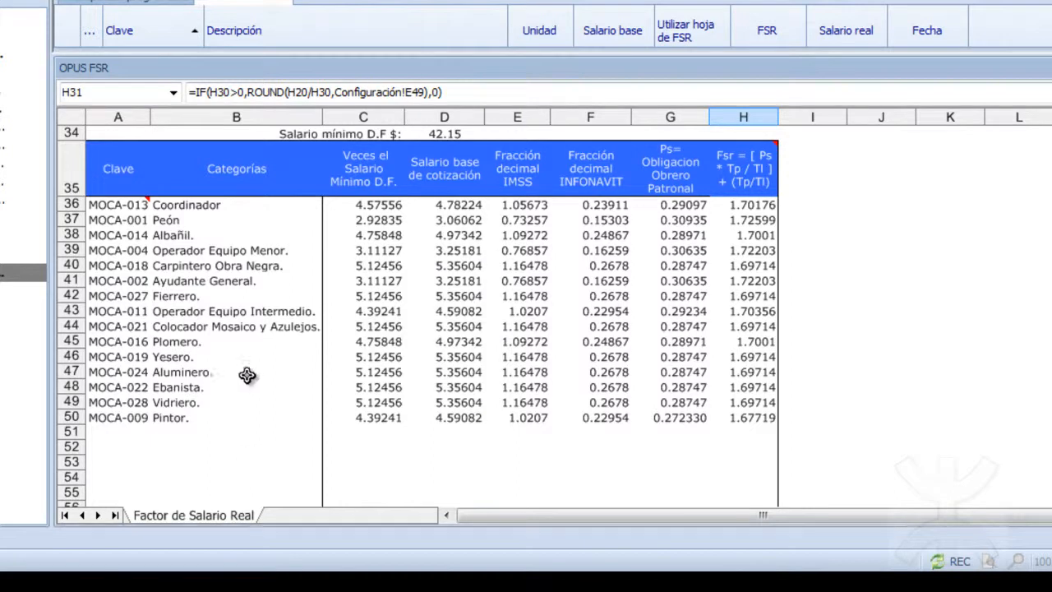
scroll(418, 312, "up", 10)
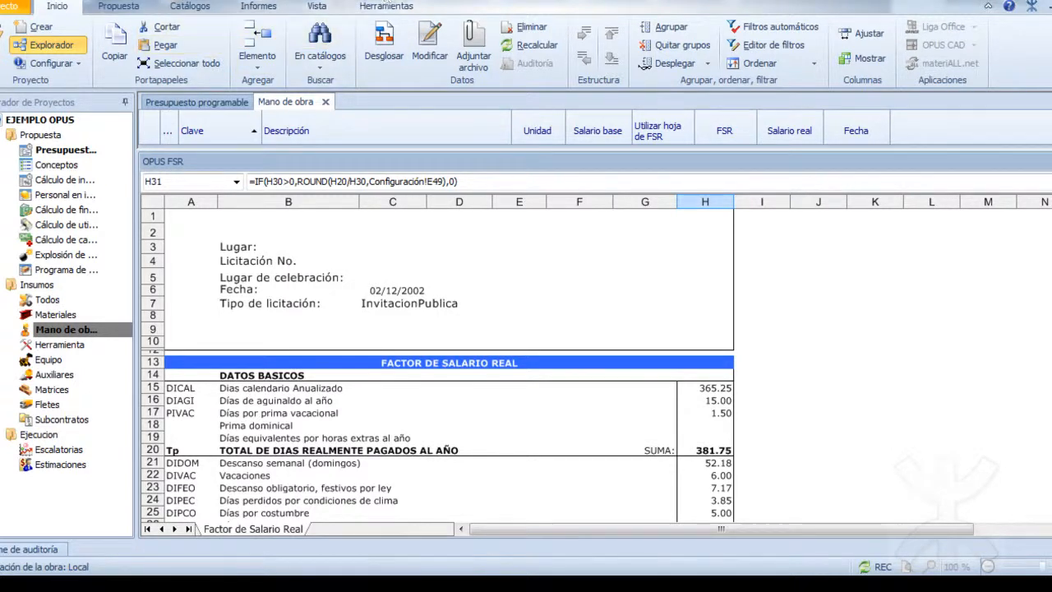
Save a copy of the FASAR spreadsheet as fSRRESPALDO.xls in FASAR DOCUMENTOS, replacing the existing file.
left_click(386, 6)
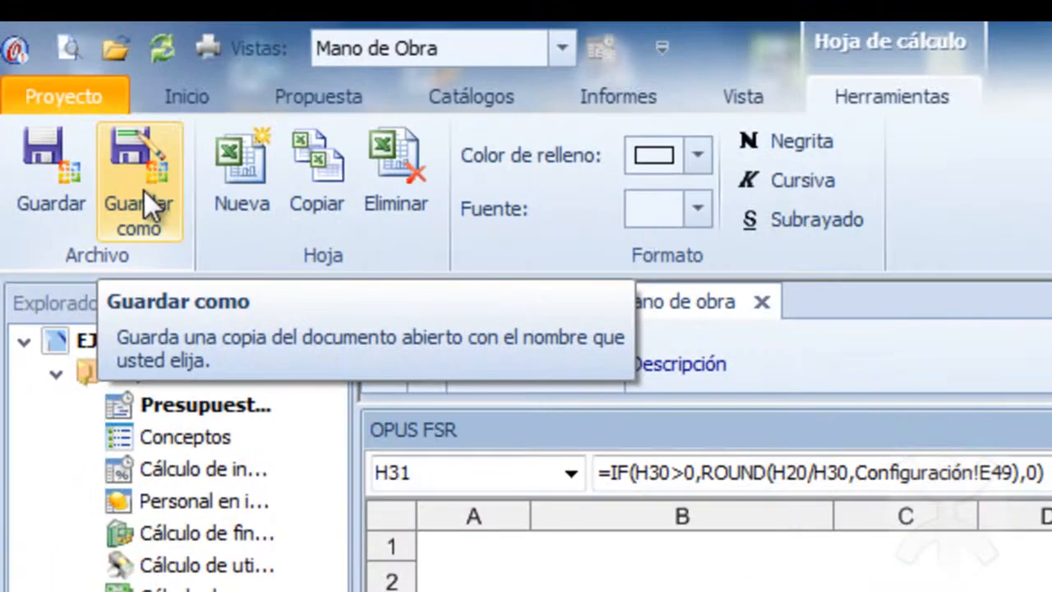
left_click(140, 189)
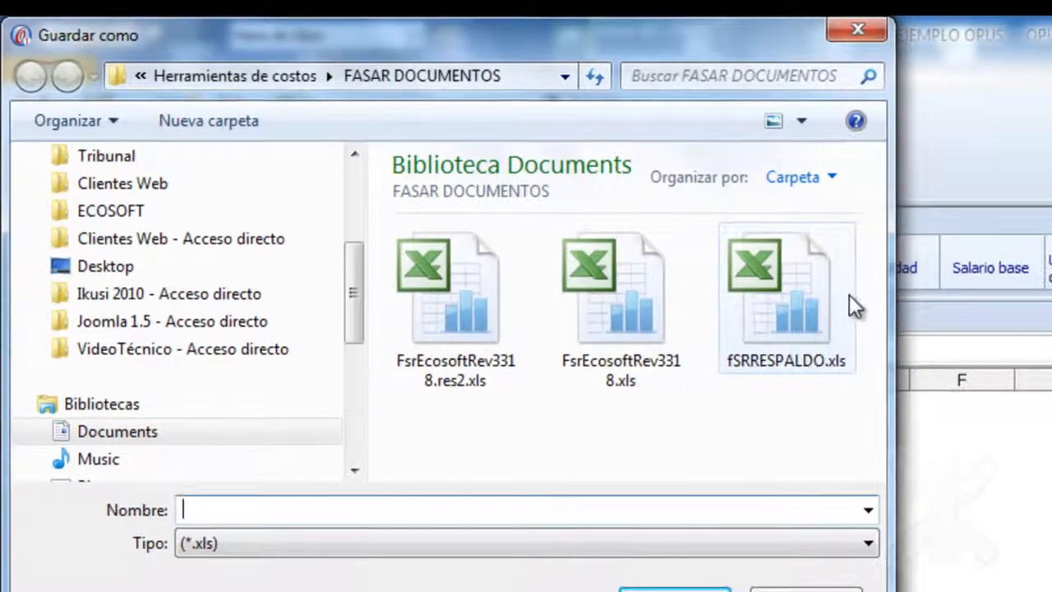
double_click(798, 302)
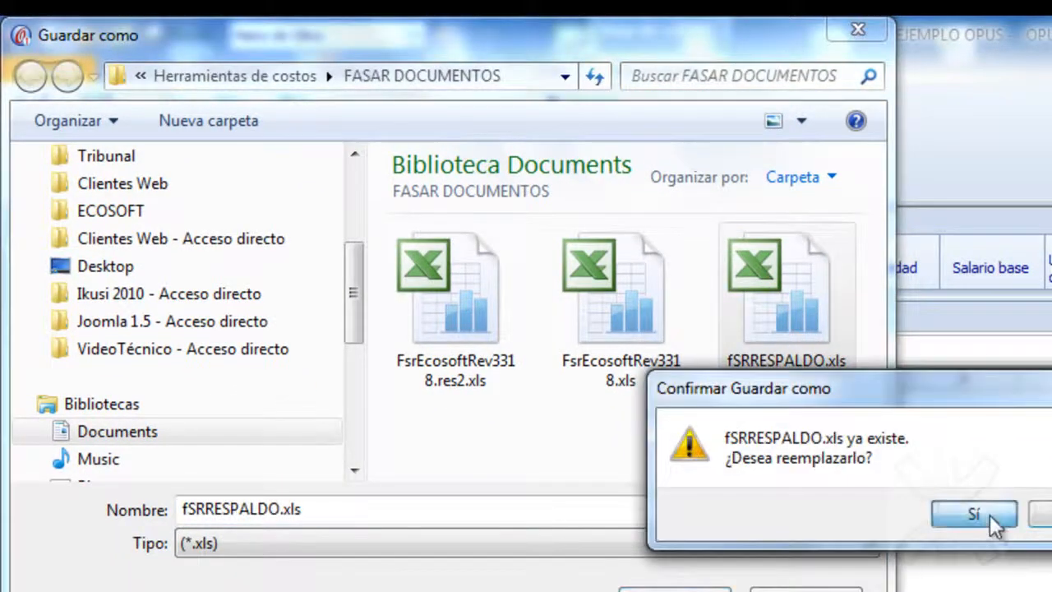
left_click(990, 515)
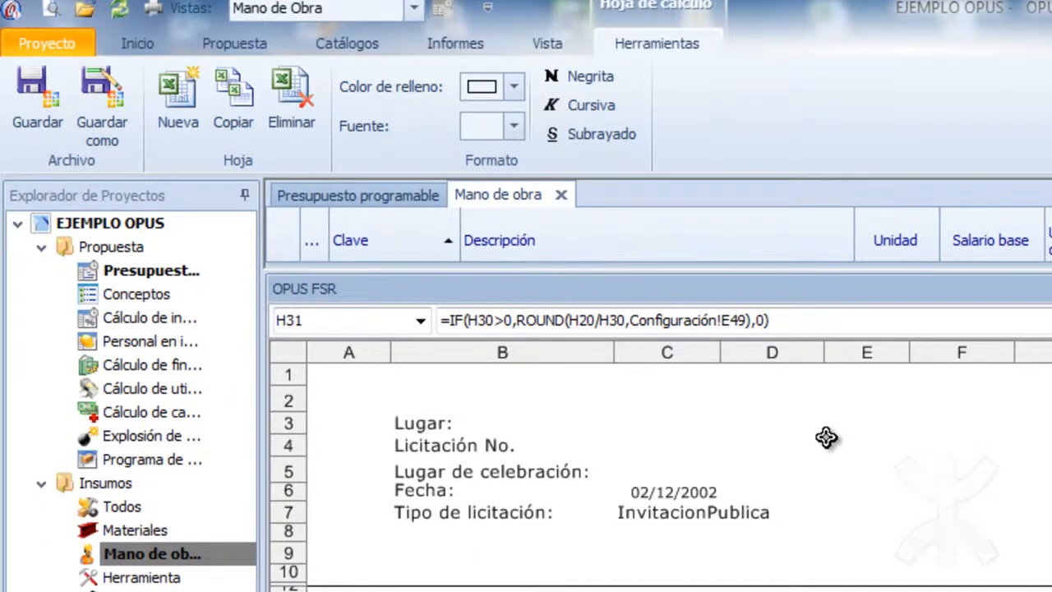
Switch to Microsoft Excel 2010, open the recent workbook fSRRESPALDO.xls and look over its Factor de Salario Real sheet.
key("super")
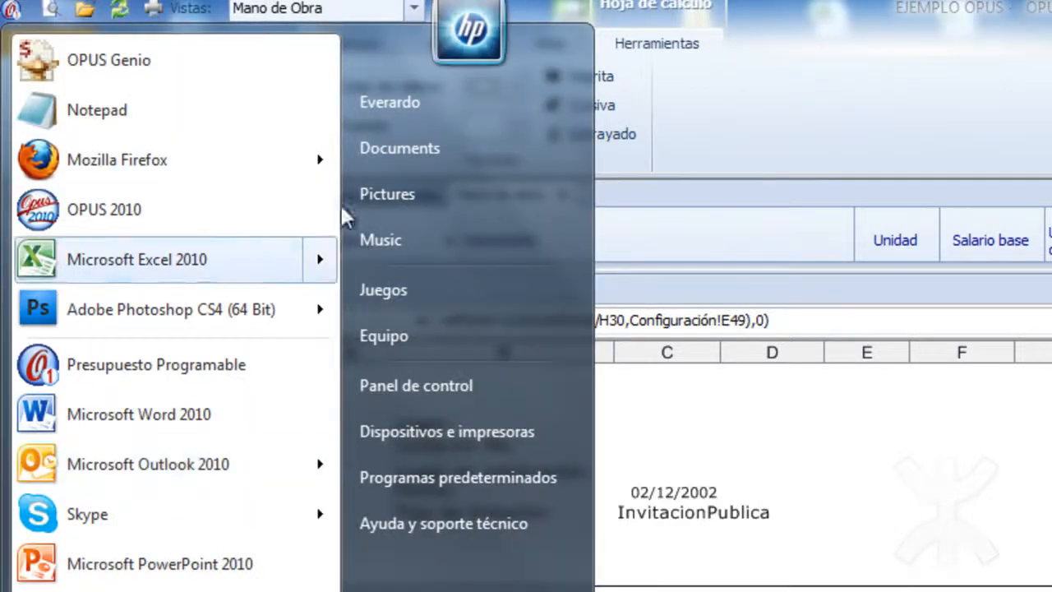
left_click(217, 274)
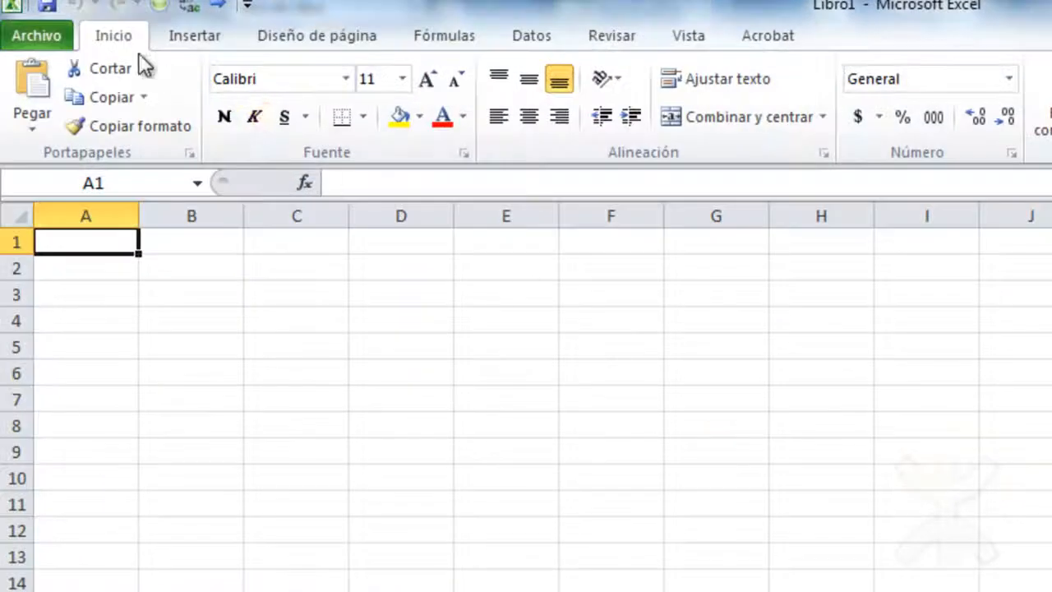
left_click(50, 34)
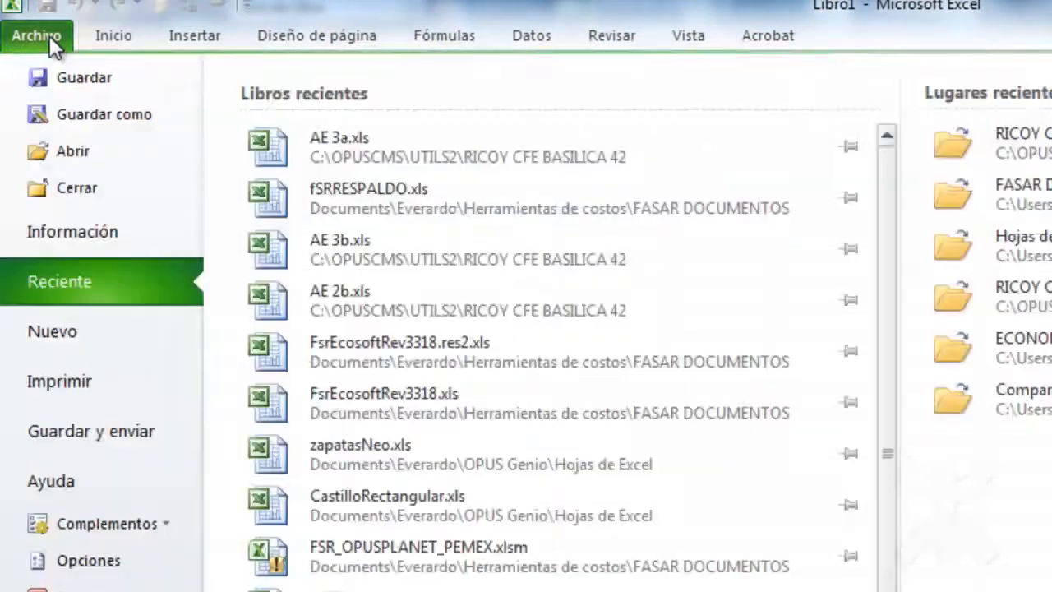
left_click(406, 199)
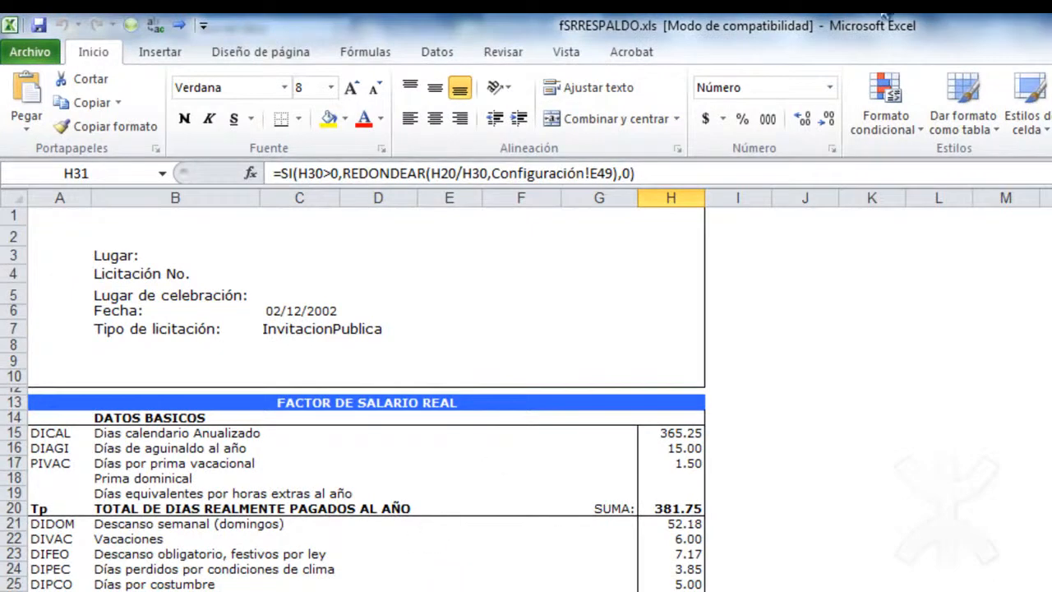
scroll(366, 395, "down", 7)
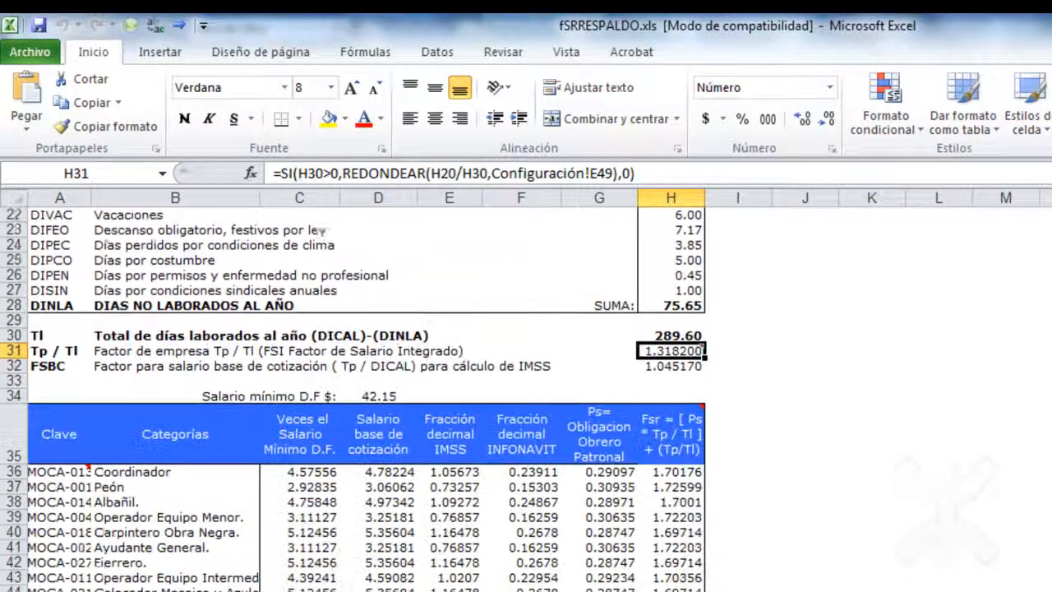
scroll(365, 394, "up", 2)
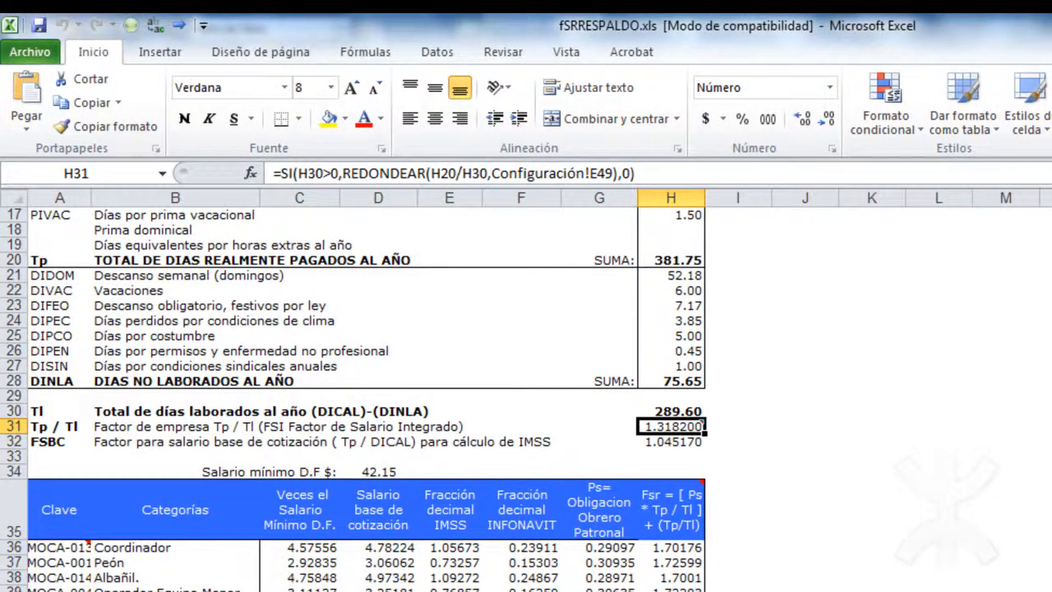
scroll(366, 394, "up", 5)
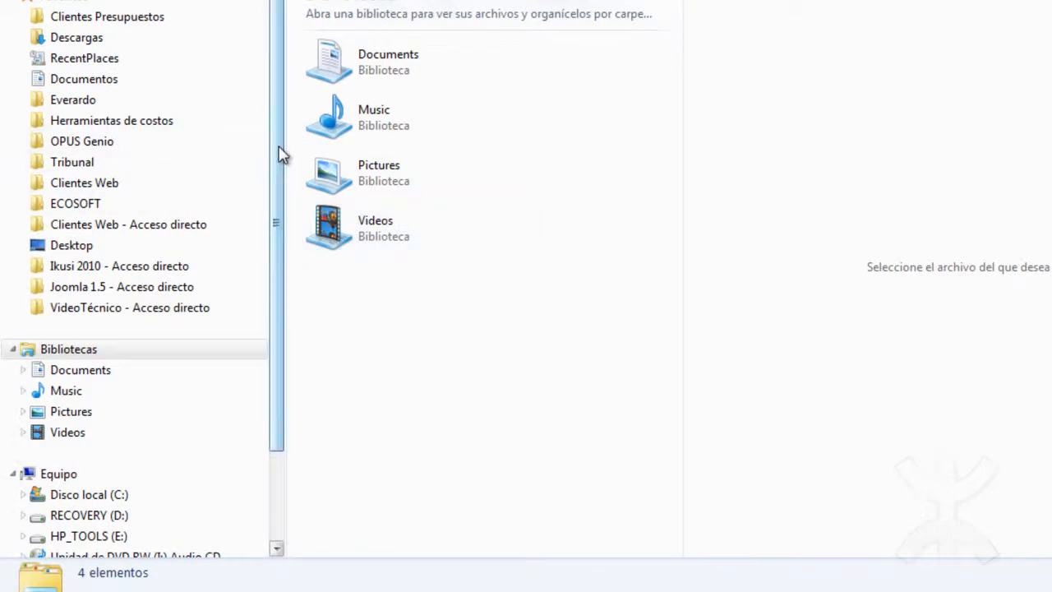
Browse the local disk C: to the folder OPUSCMS\UTILS2\RICOY CFE BASILICA 42.
scroll(279, 153, "down", 3)
left_click(163, 383)
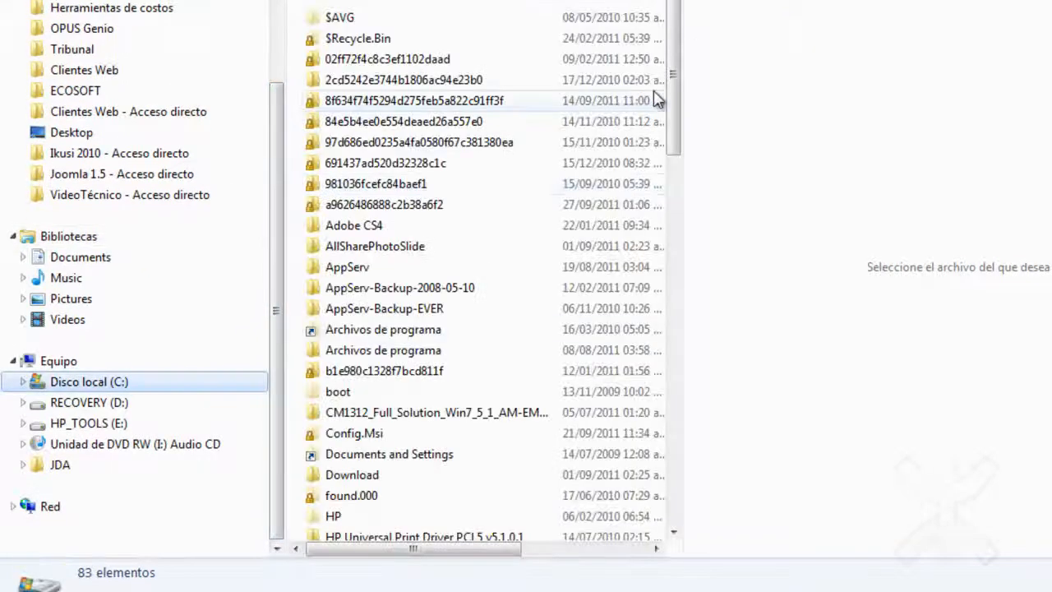
left_click_drag(683, 64, 668, 177)
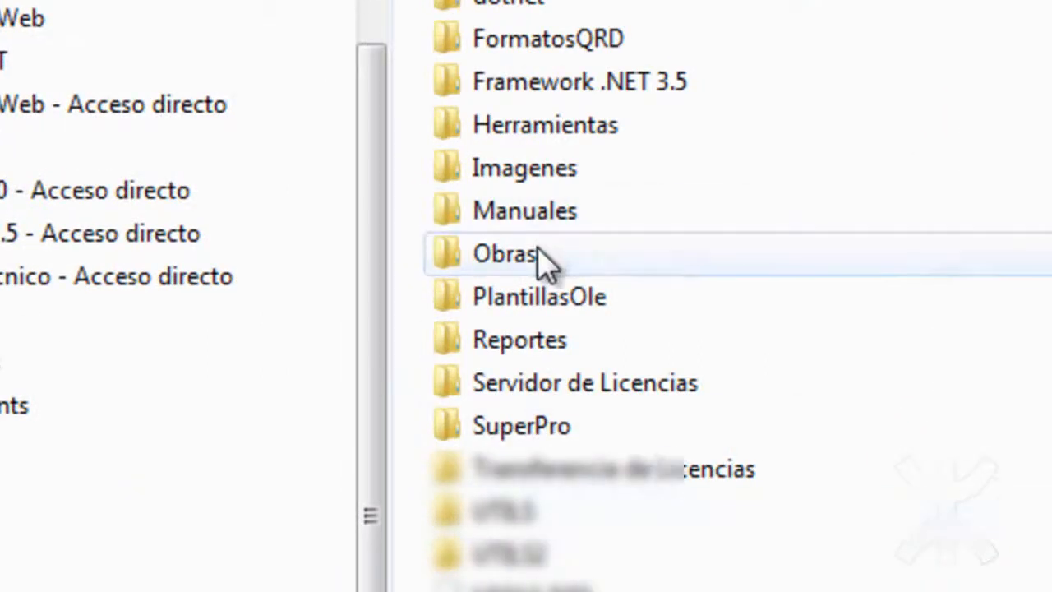
double_click(539, 252)
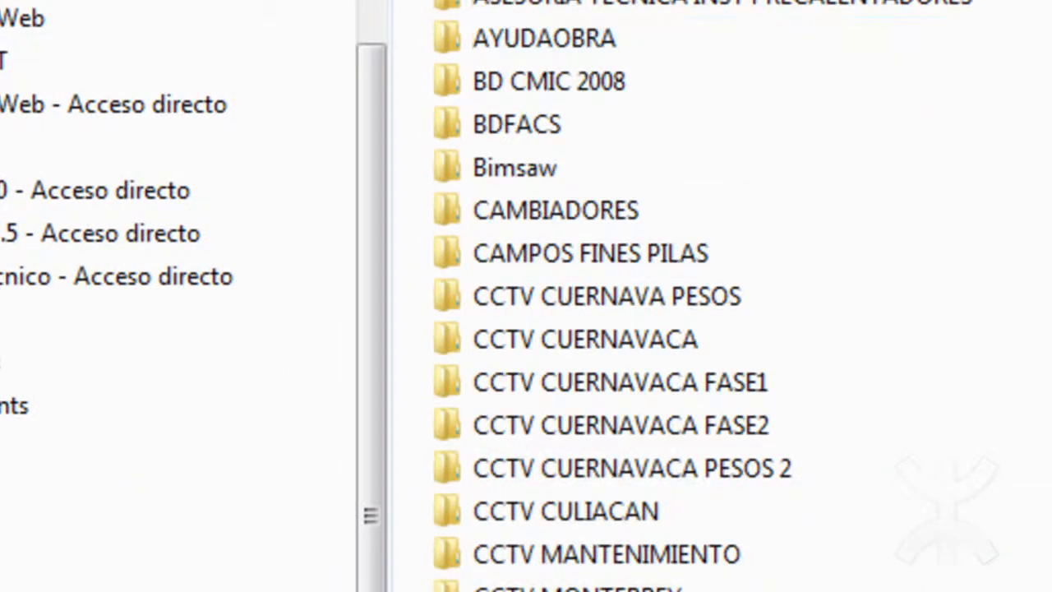
key("BackSpace")
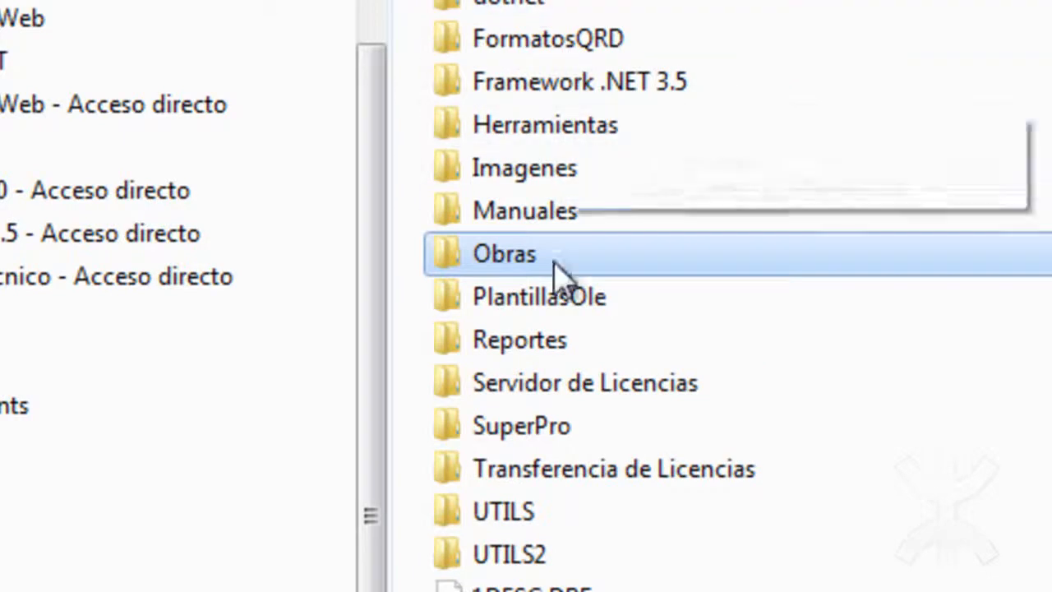
double_click(526, 557)
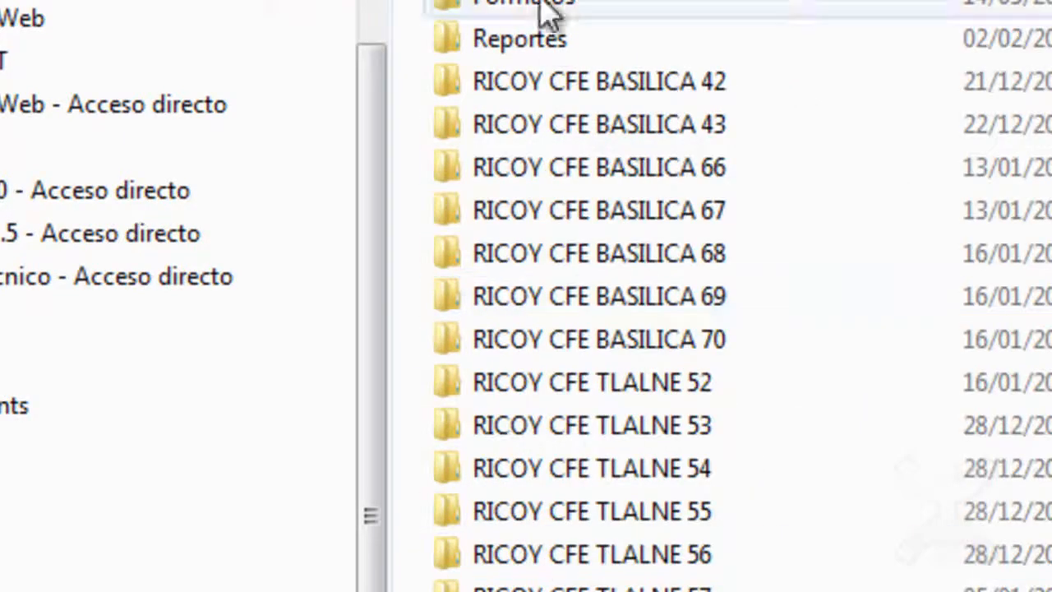
double_click(645, 86)
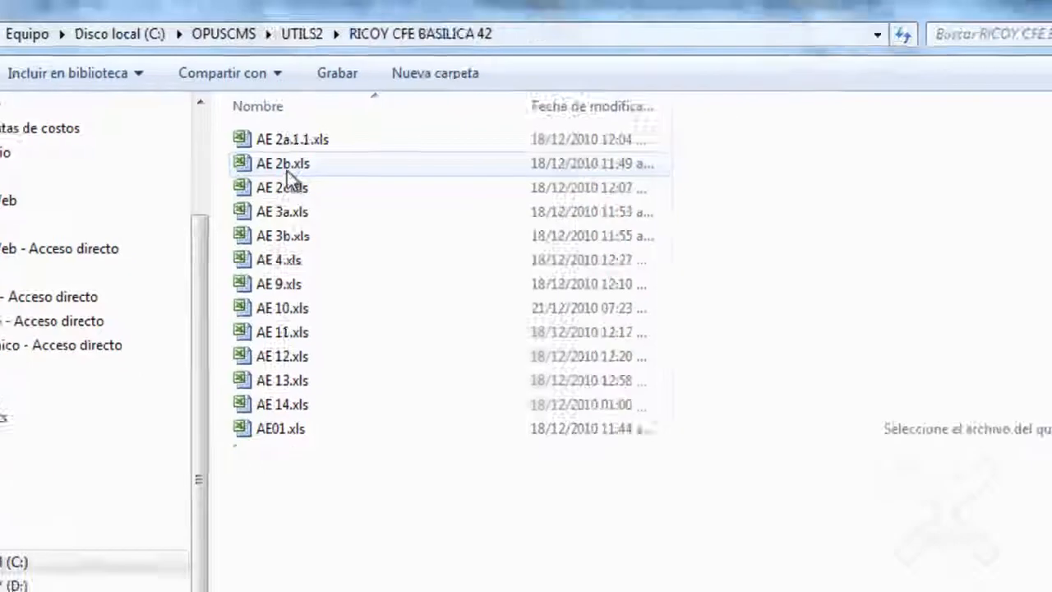
Preview AE 2b.xls and AE 3a.xls, open AE 3a.xls in Excel and review its real salary factor analysis.
left_click(287, 167)
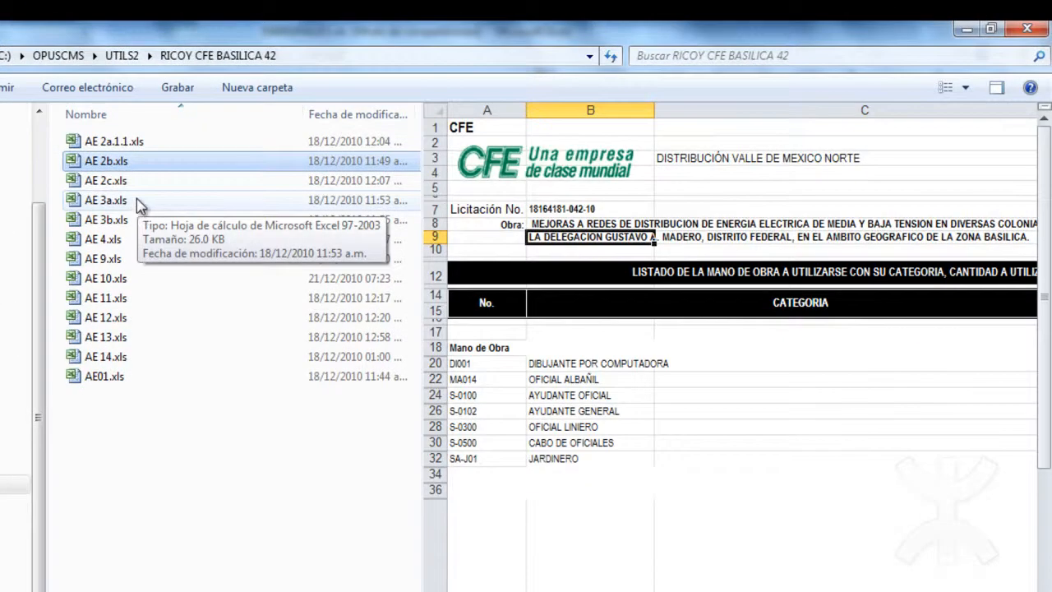
left_click(112, 201)
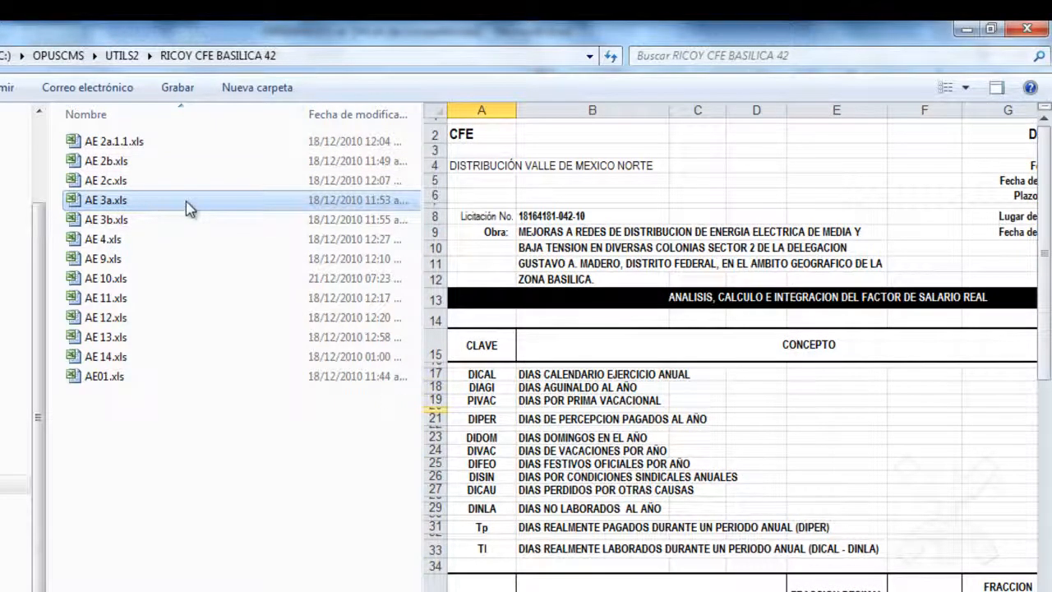
key("F2")
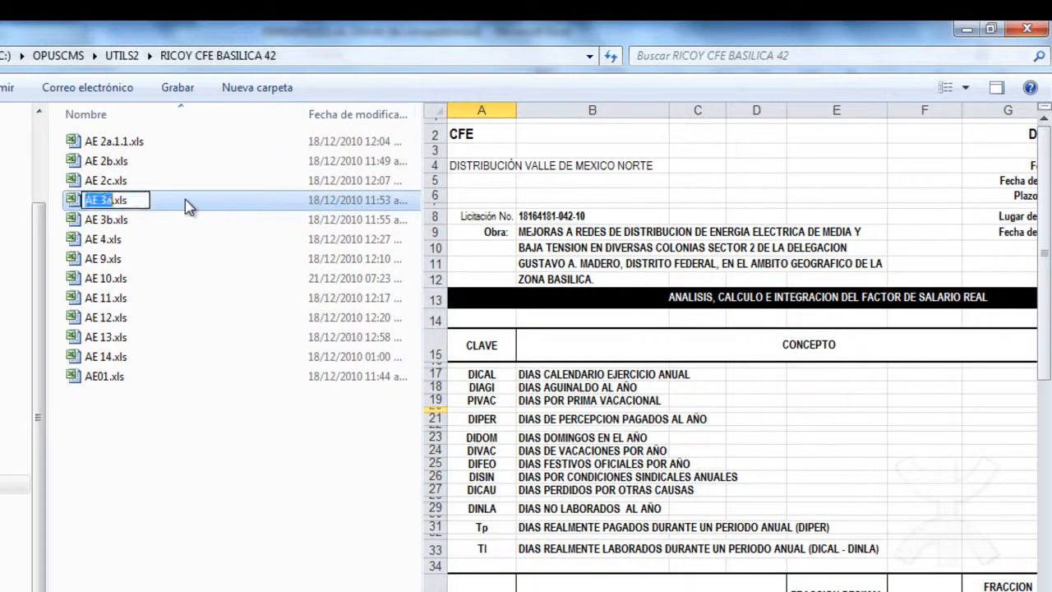
key("Right")
key("Left")
double_click(185, 200)
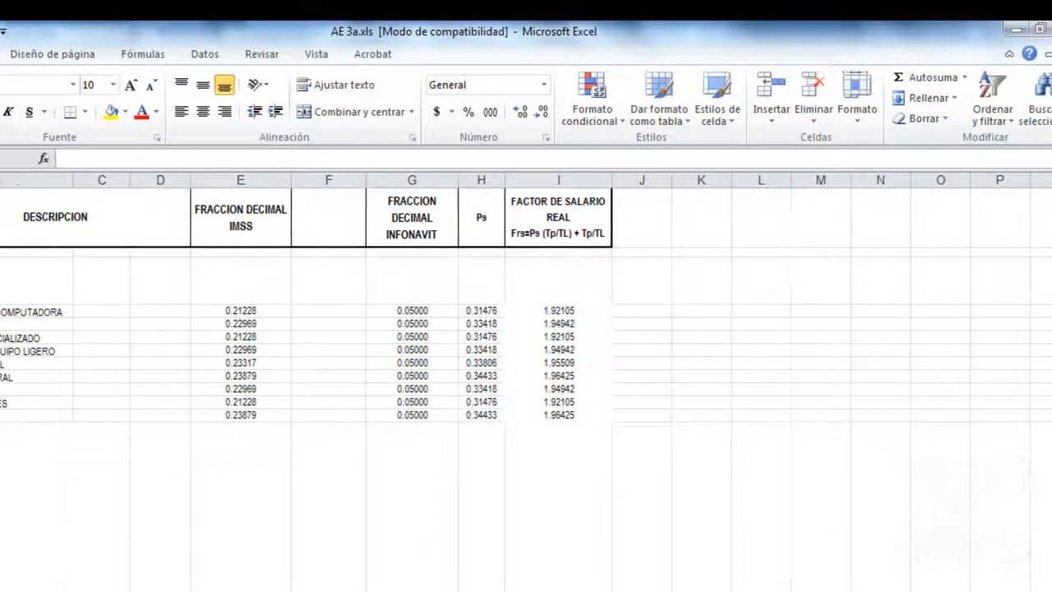
scroll(526, 386, "up", 15)
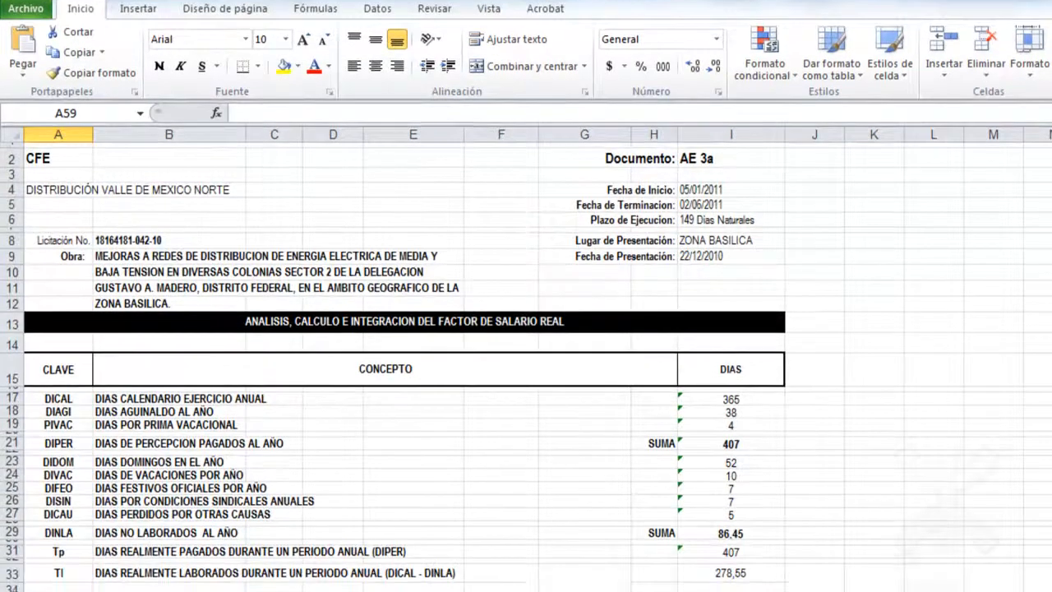
scroll(525, 329, "down", 7)
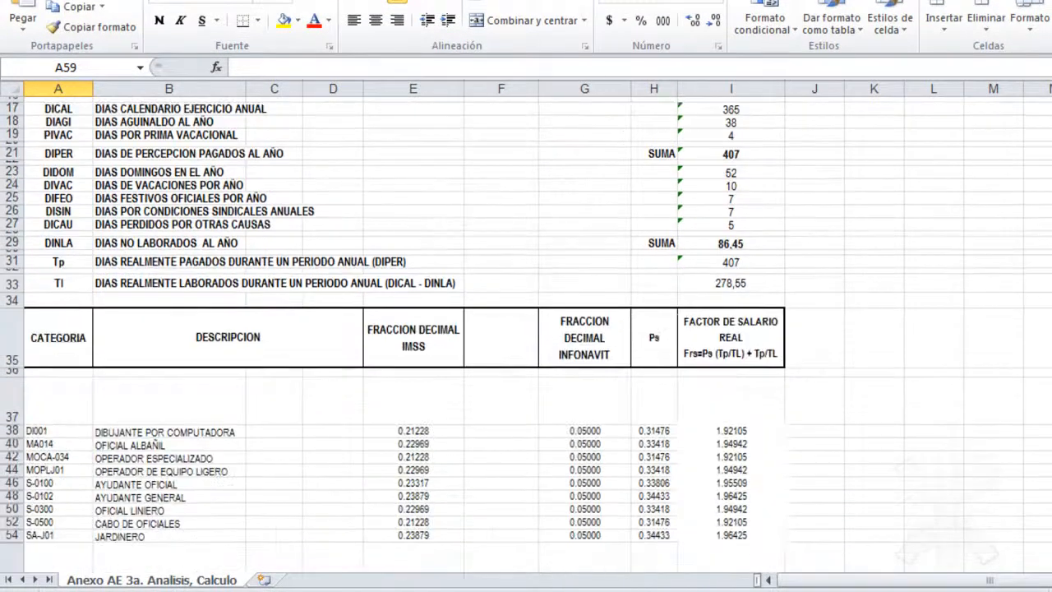
scroll(526, 329, "up", 7)
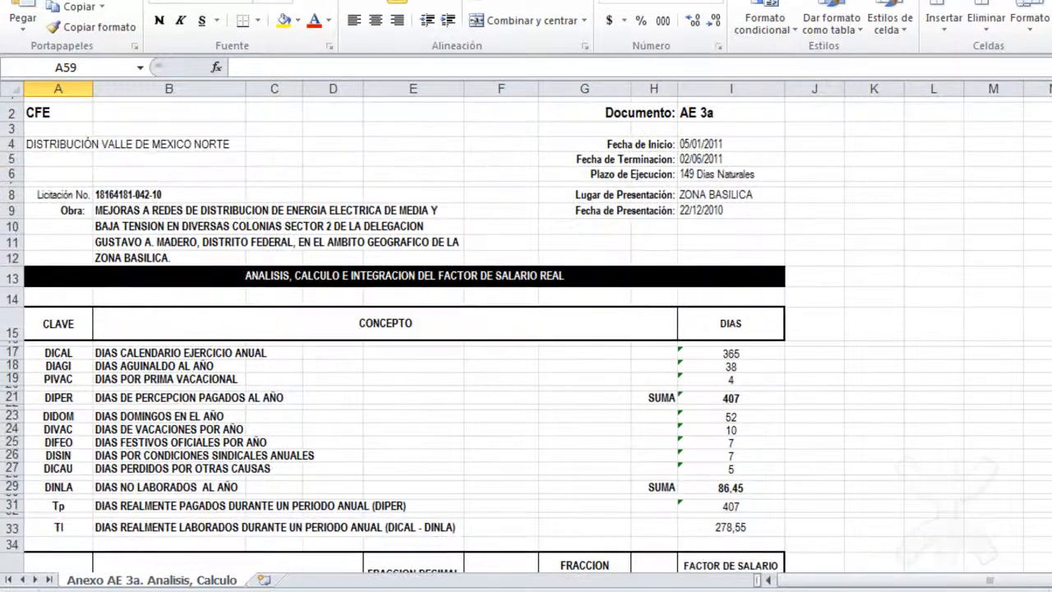
Copy the Anexo AE 3a. Analisis, Calculo sheet into fSRRESPALDO.xls and place it after the Factor de Salario Real sheet.
right_click(143, 587)
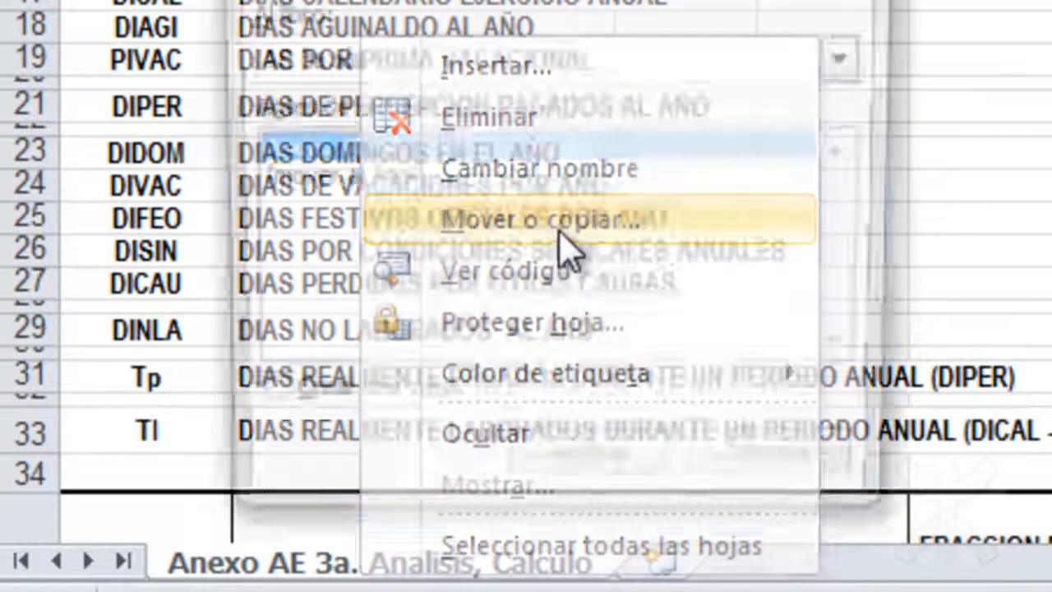
left_click(560, 232)
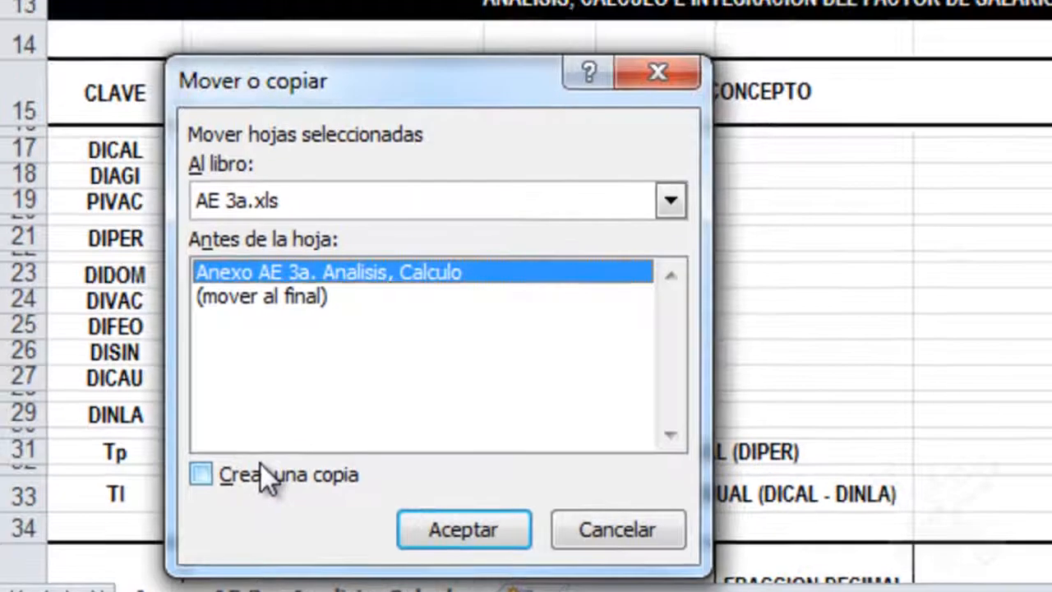
left_click(260, 467)
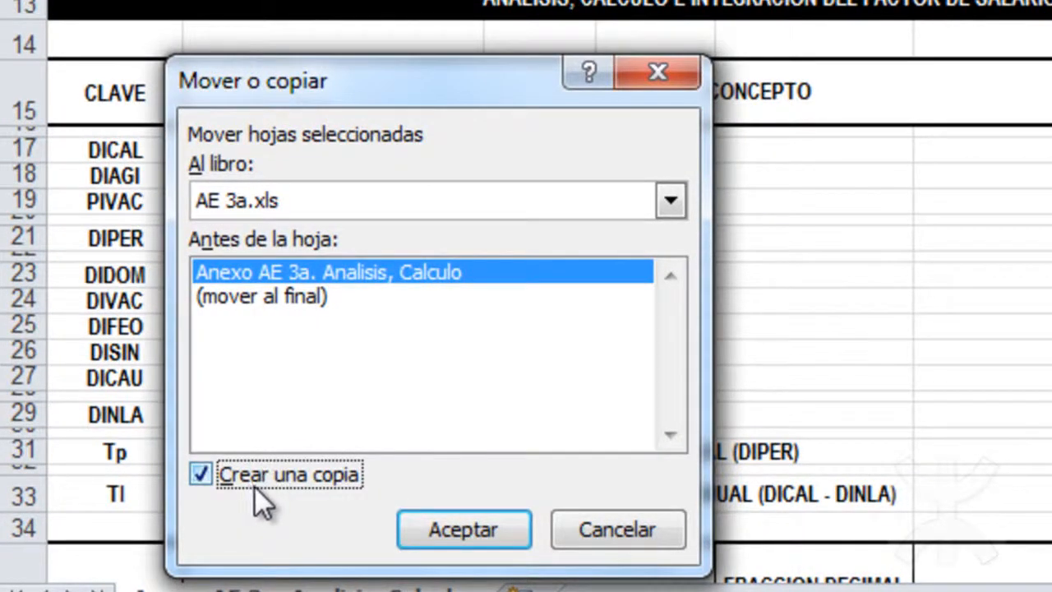
left_click(459, 205)
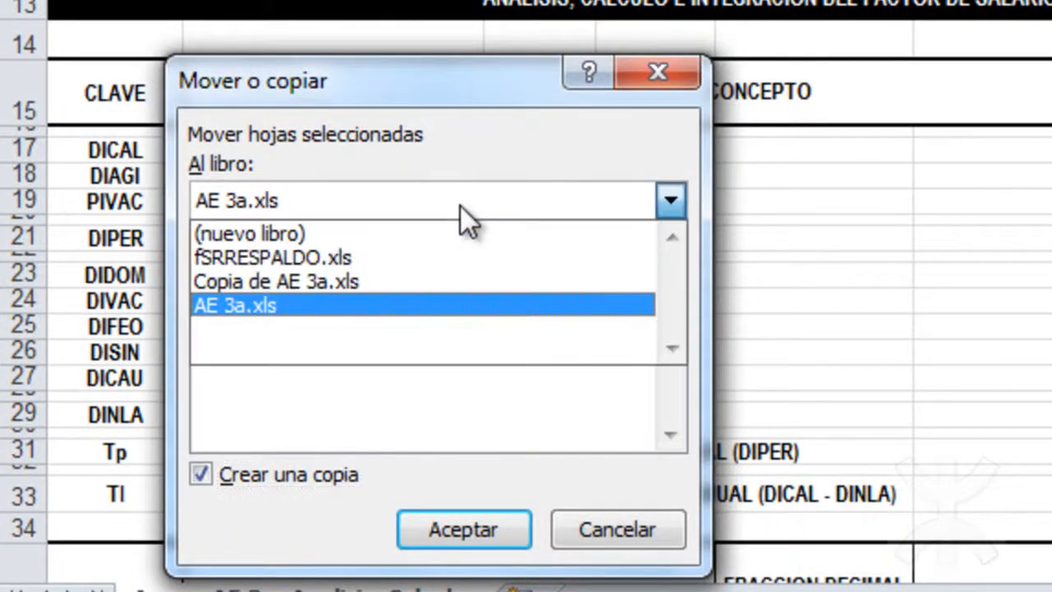
left_click(407, 259)
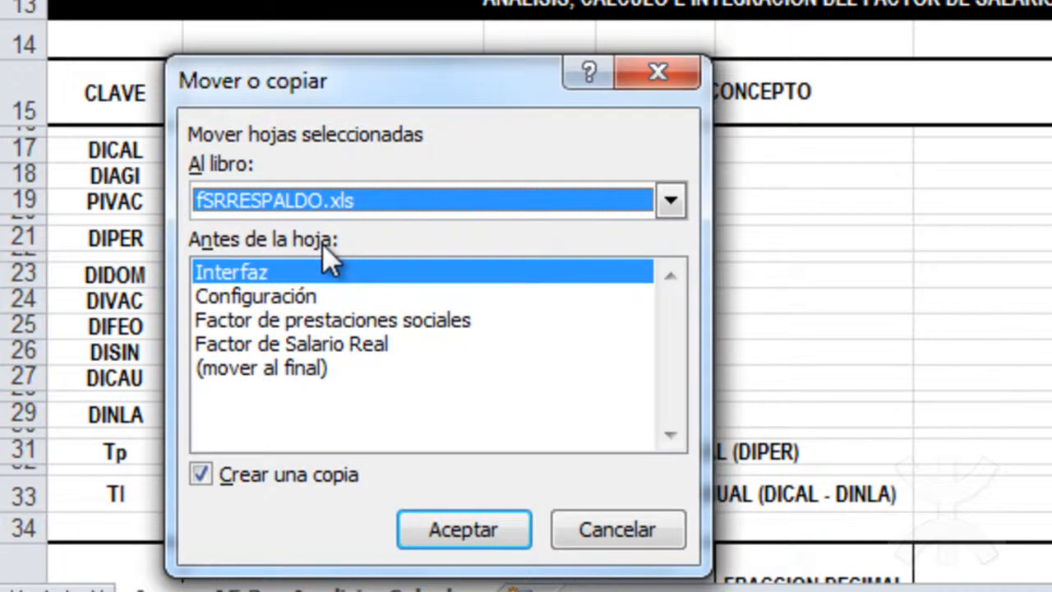
left_click(433, 533)
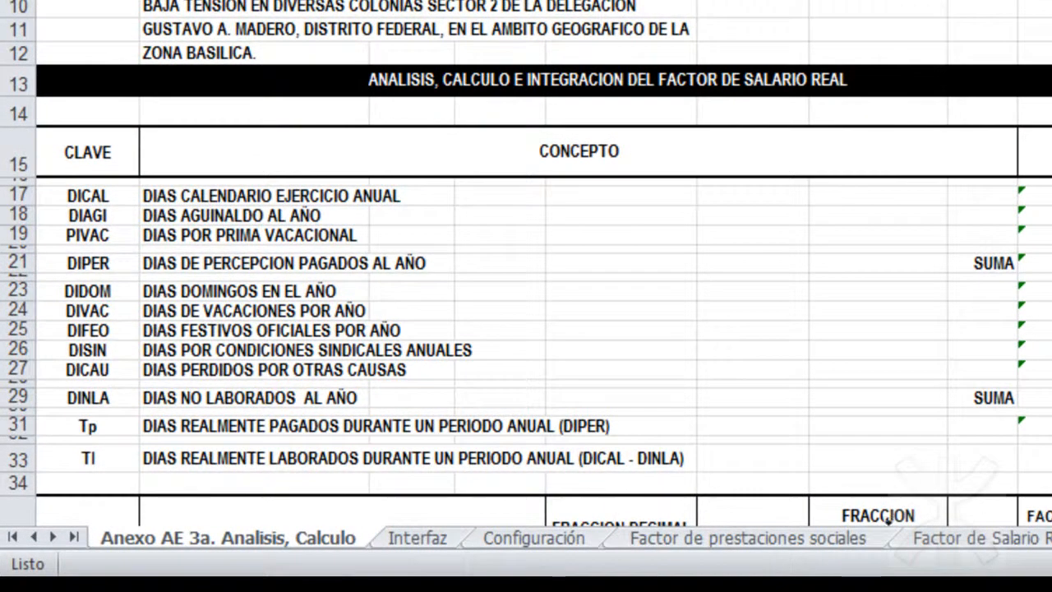
left_click_drag(228, 538, 1050, 539)
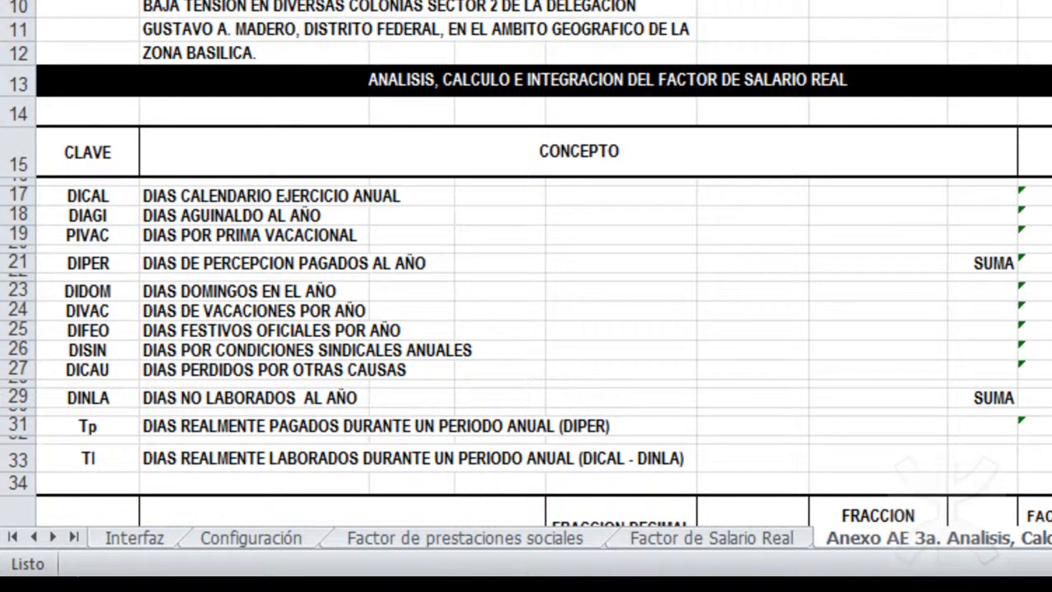
Link the first category key, cell A38 of the Anexo AE 3a sheet, to the first Clave with =Interfaz!E4.
scroll(331, 186, "down", 8)
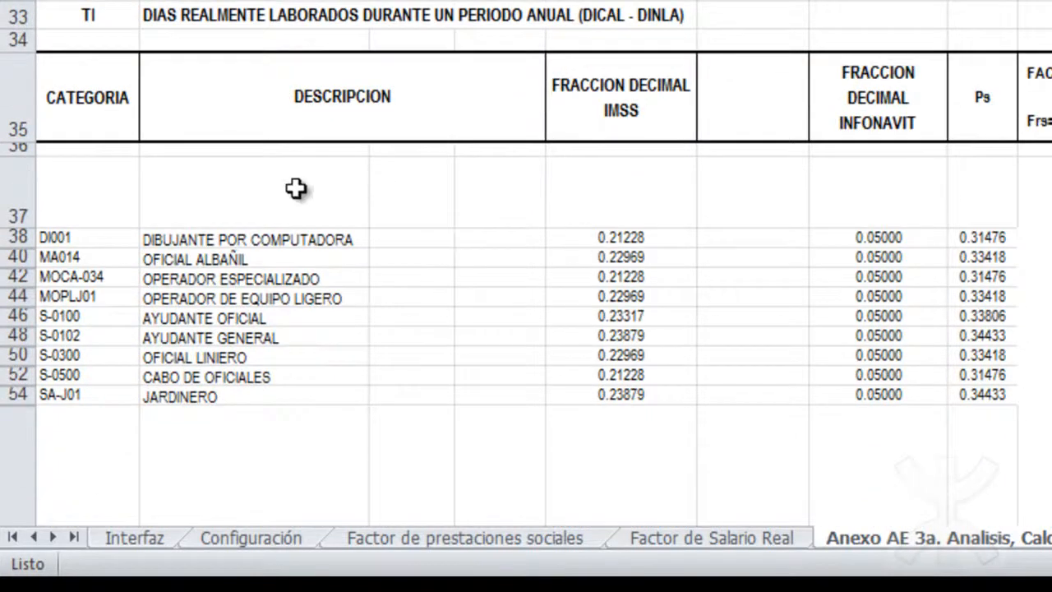
left_click(123, 237)
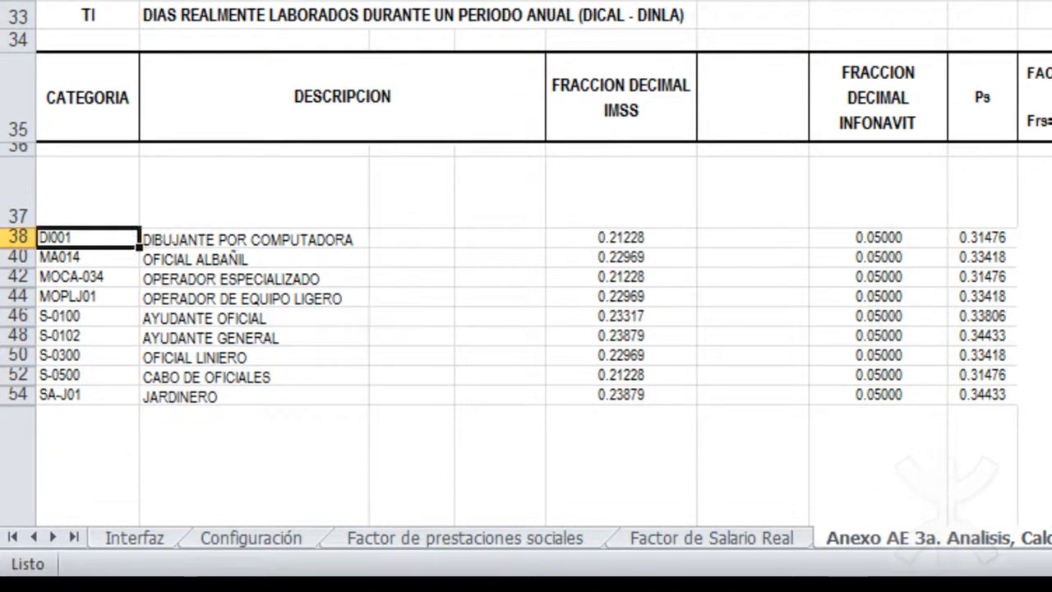
type("=")
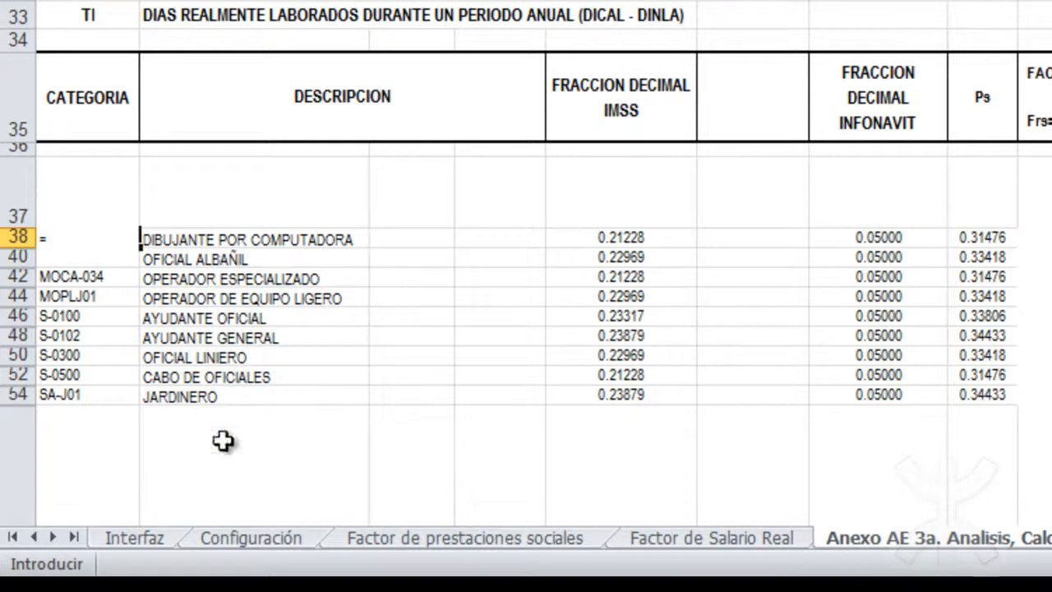
left_click(162, 542)
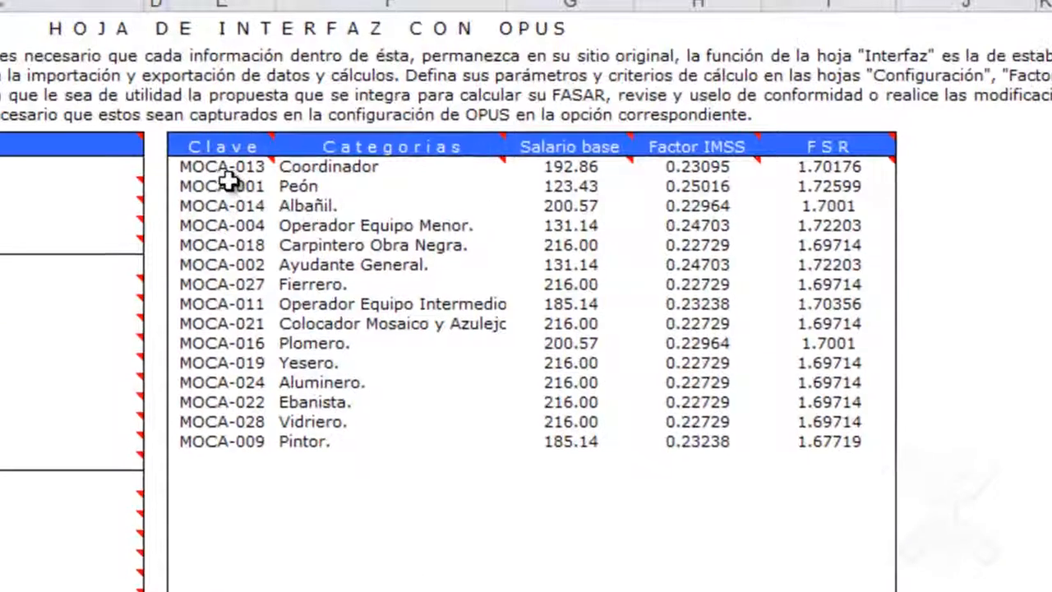
left_click(226, 169)
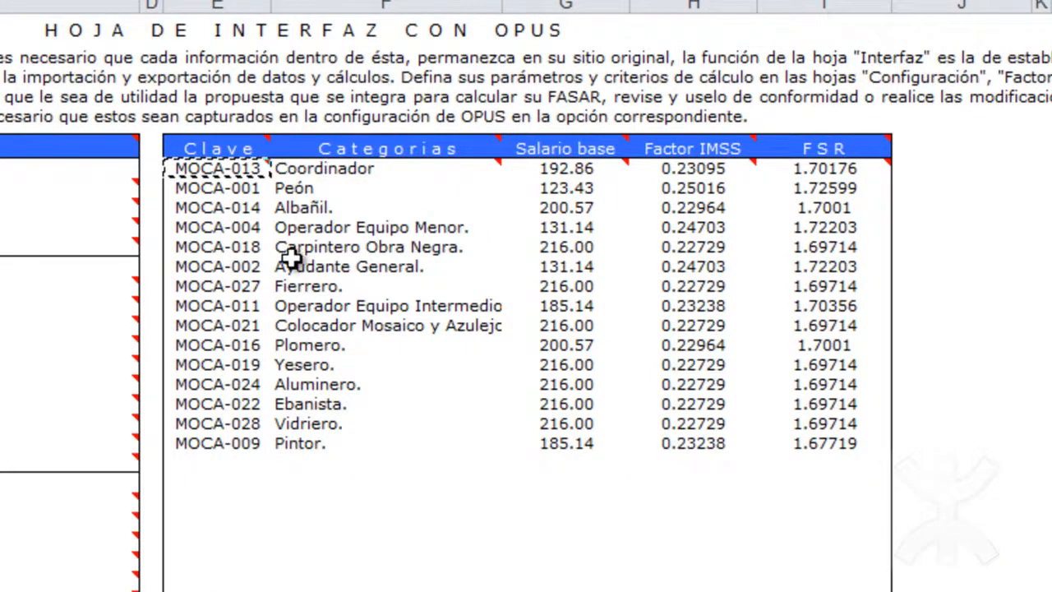
key("Return")
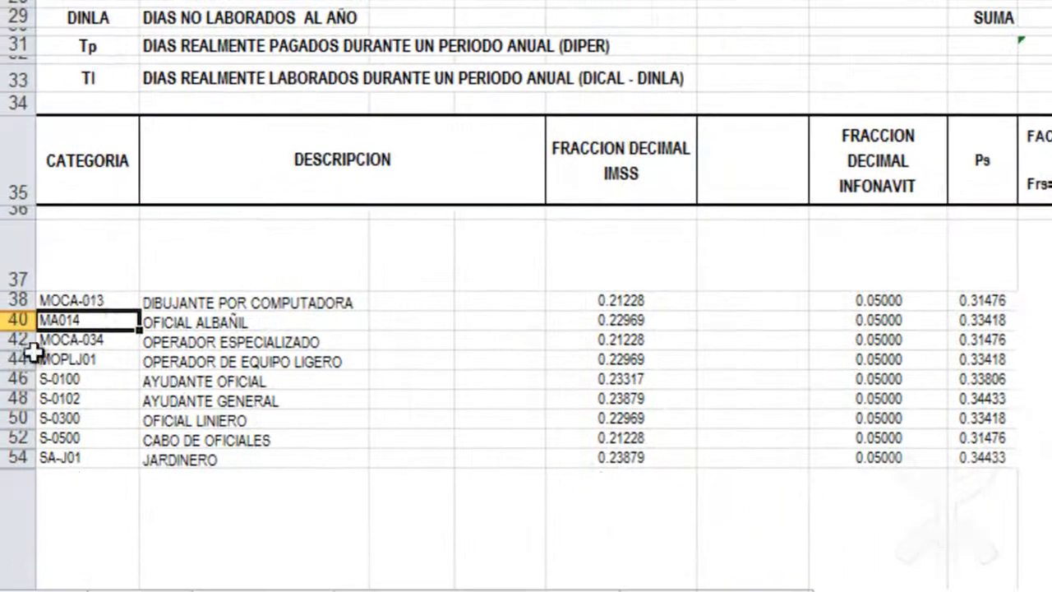
Fill the category key formula from A38 down through row 54 of the CATEGORIA column.
left_click(97, 301)
left_click_drag(138, 306, 144, 461)
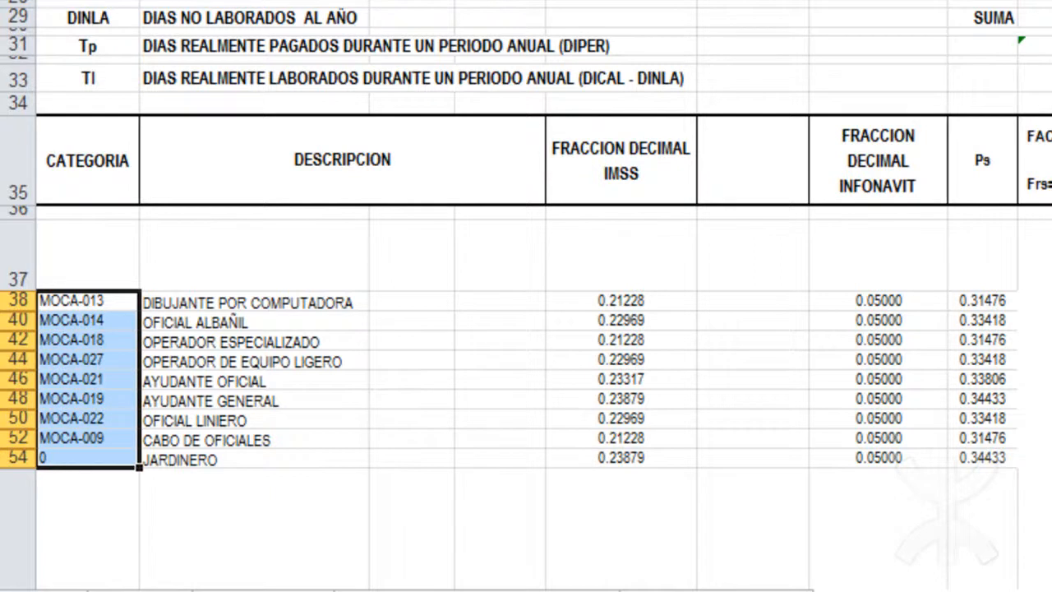
scroll(526, 329, "up", 6)
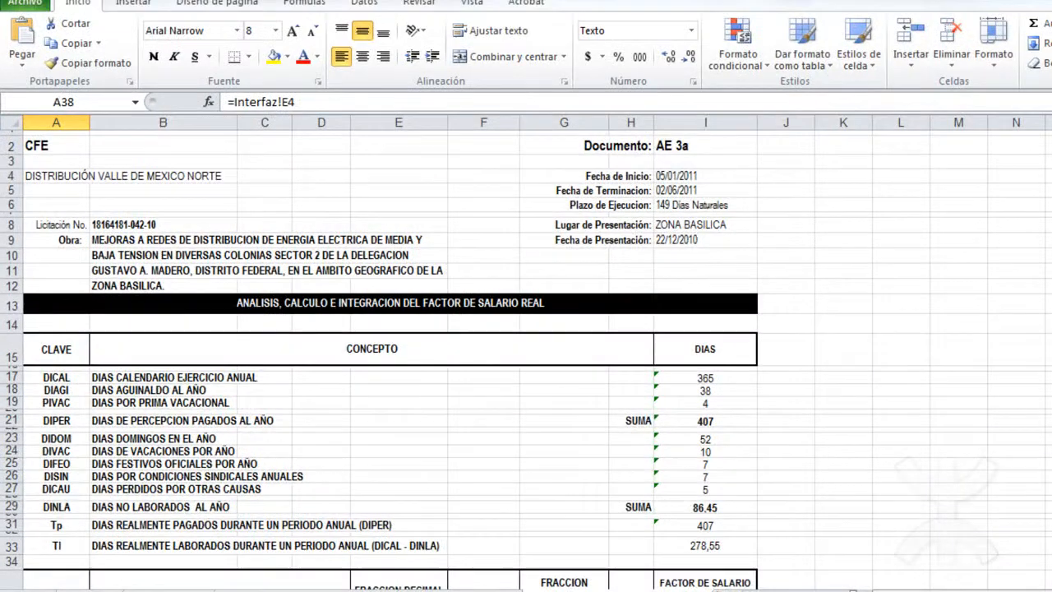
Save fSRRESPALDO.xls with the linked sheet and close AE 3a.xls without saving its changes.
key("ctrl+s")
left_click(627, 419)
left_click(730, 590)
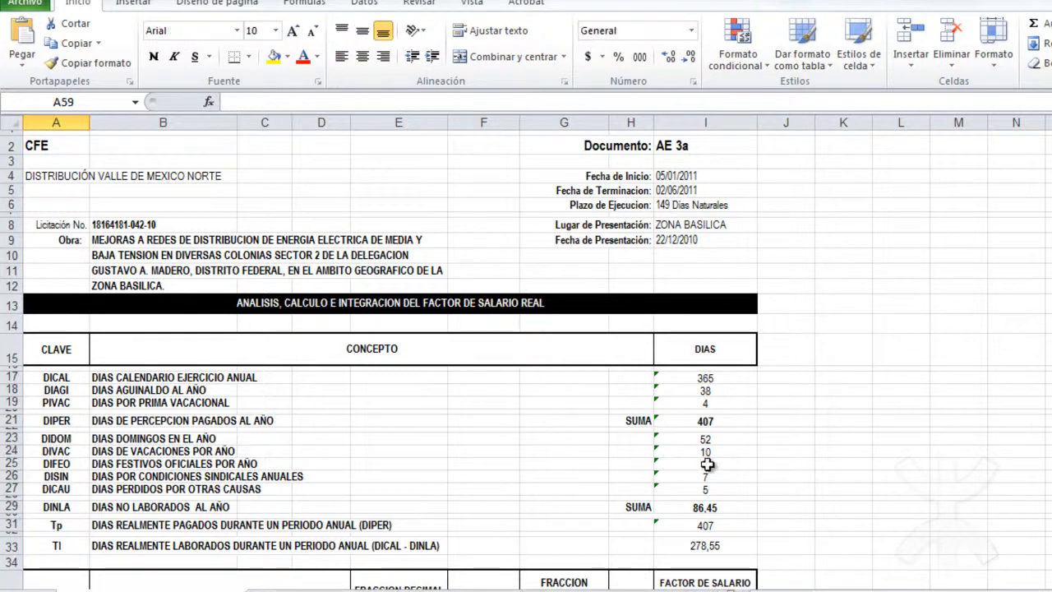
left_click(1051, 1)
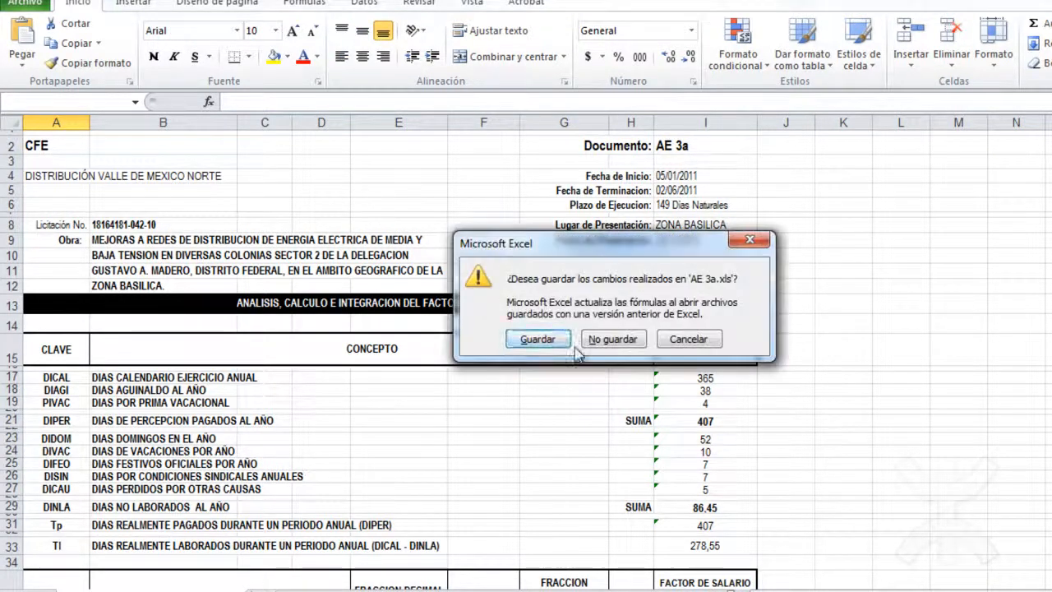
left_click(600, 338)
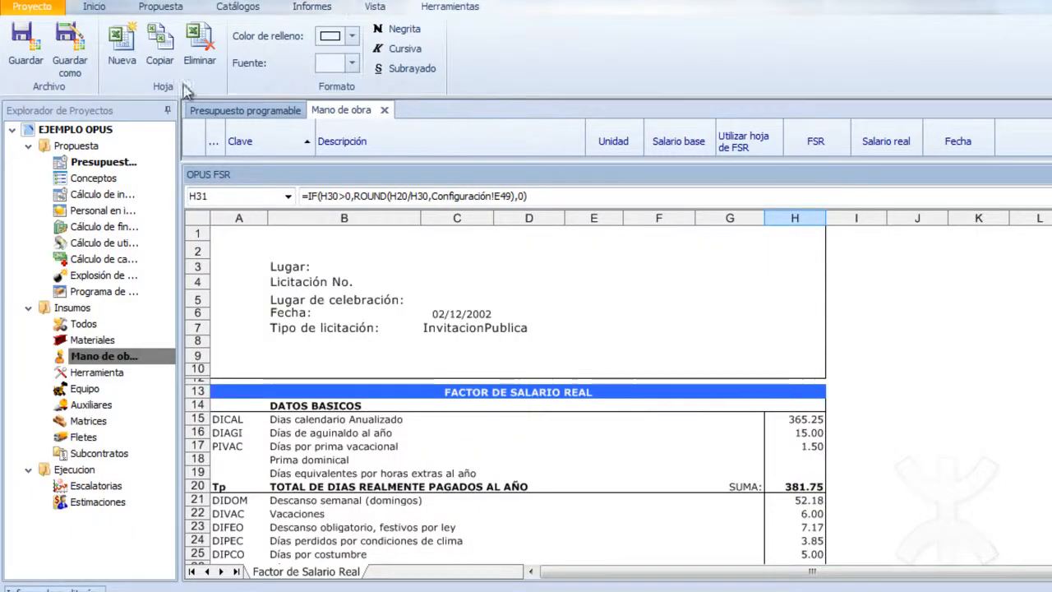
Switch to OPUS, close the Mano de obra view and FSR sheet, and open the project's Mano de obra parameters.
left_click(384, 109)
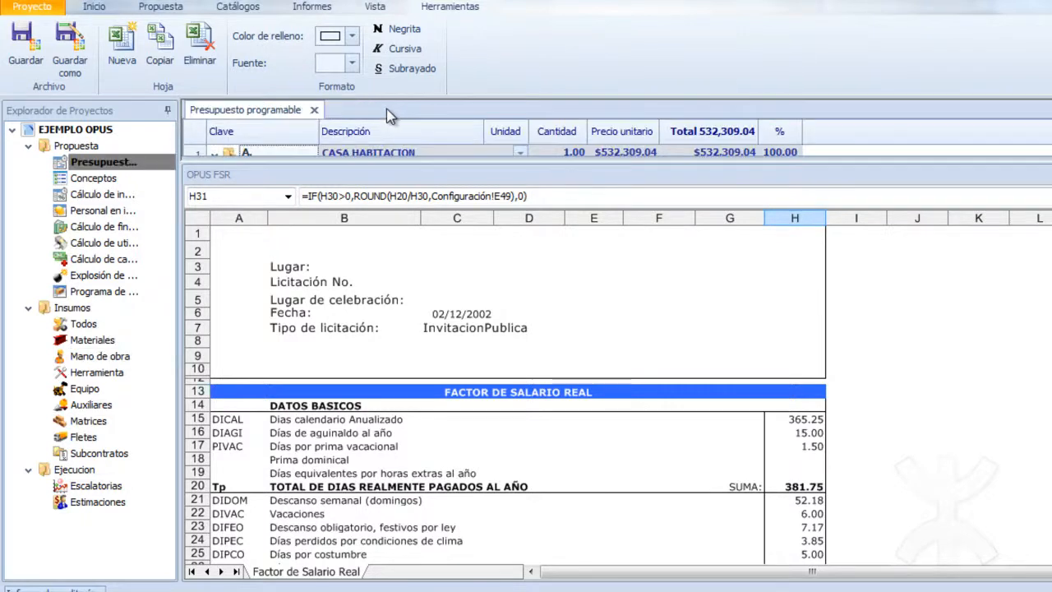
left_click(1051, 174)
left_click(89, 69)
left_click(109, 87)
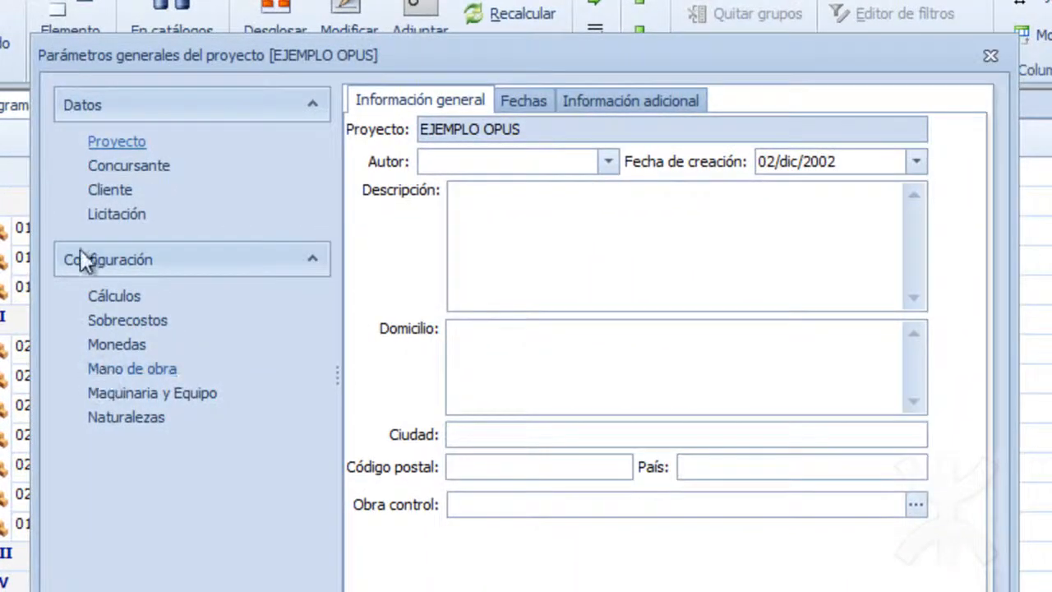
left_click(126, 378)
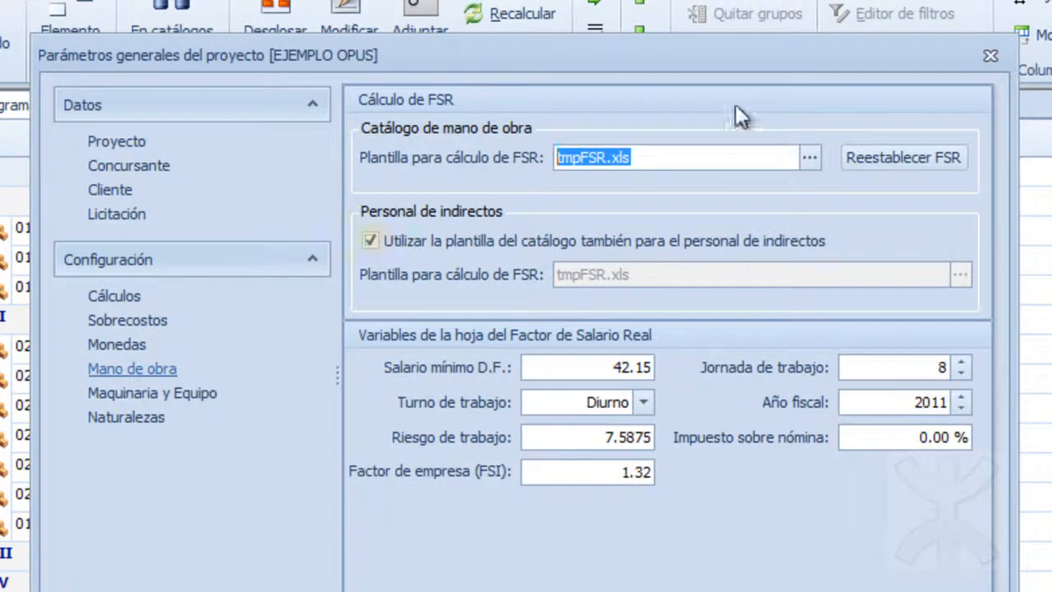
Set fSRRESPALDO.xls from the Herramientas de costos folder as the labour catalogue's FSR calculation template and accept the project parameters.
left_click(806, 159)
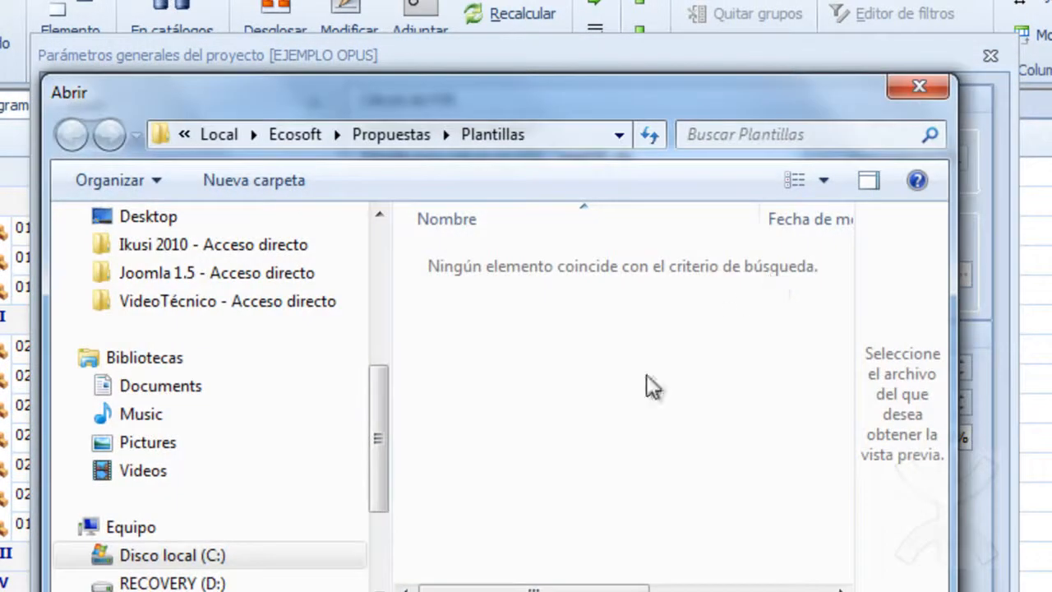
left_click_drag(370, 453, 391, 350)
left_click(305, 300)
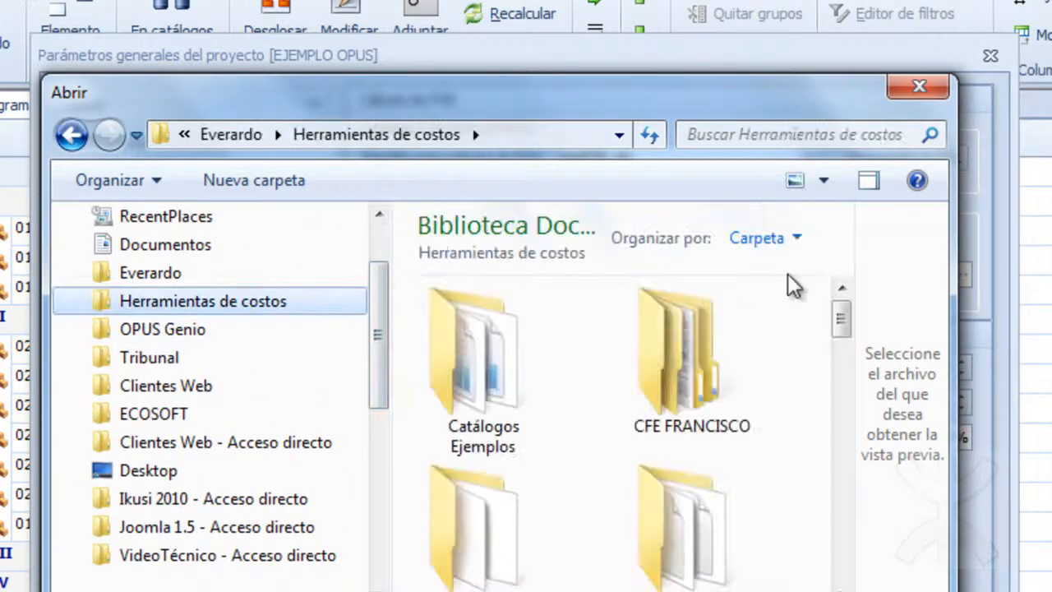
left_click_drag(837, 317, 839, 386)
double_click(501, 429)
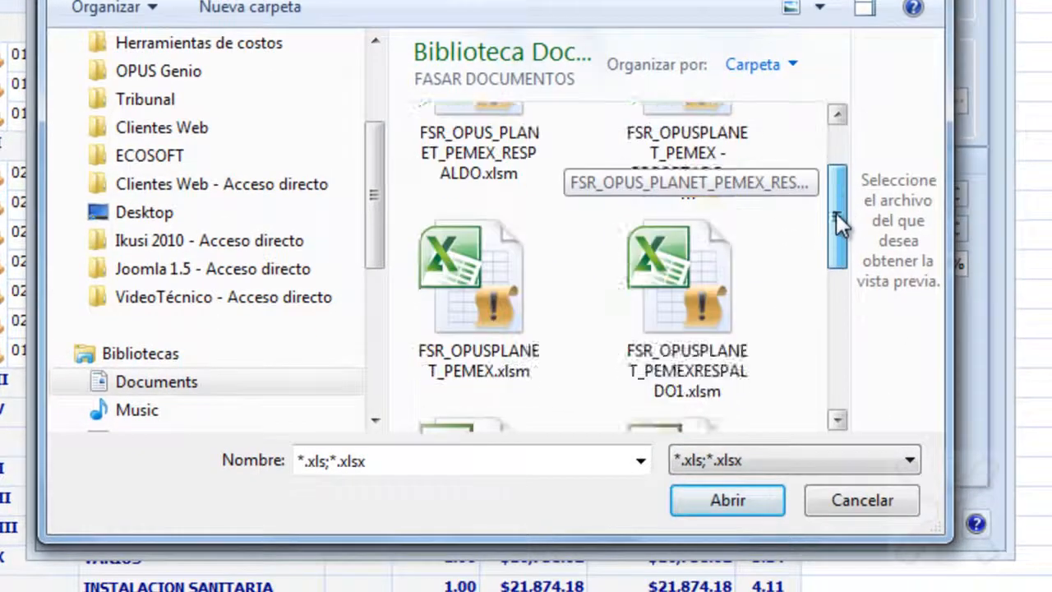
left_click_drag(835, 213, 830, 321)
double_click(504, 388)
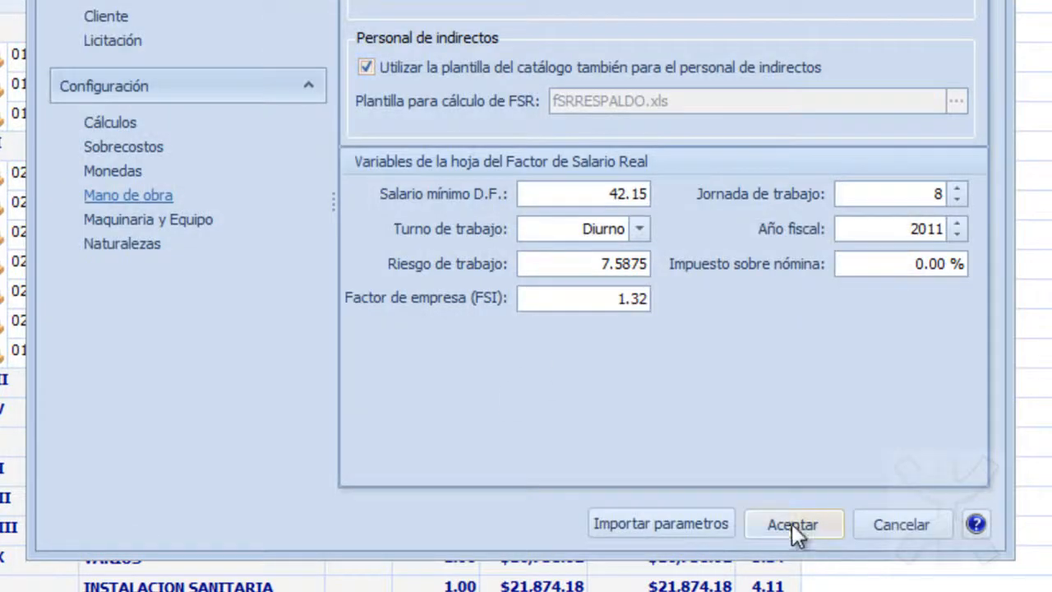
left_click(775, 527)
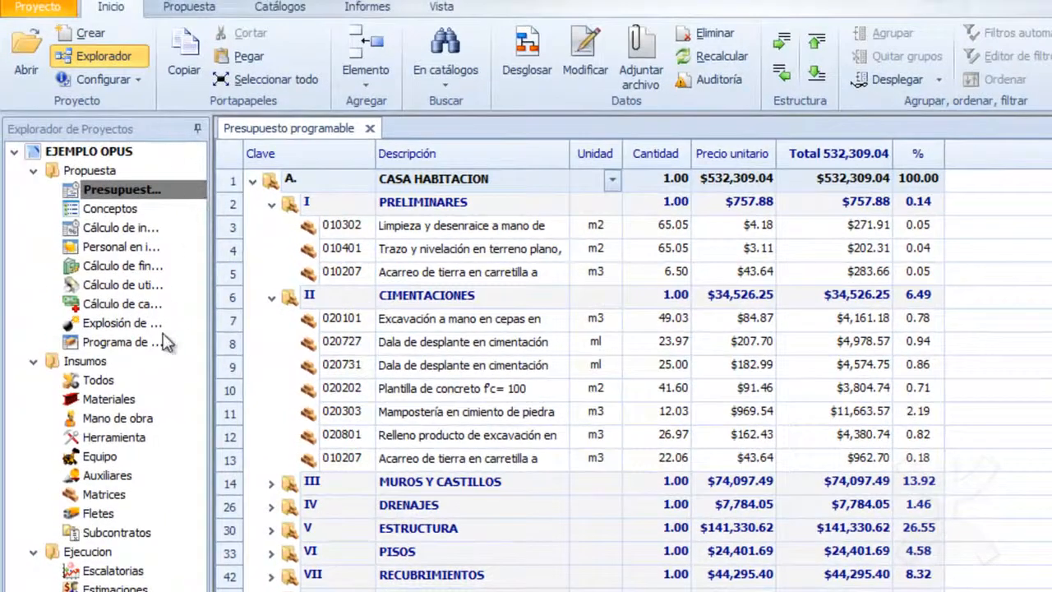
Open the Mano de obra catalogue and its FASAR configuration spreadsheet.
left_click(74, 130)
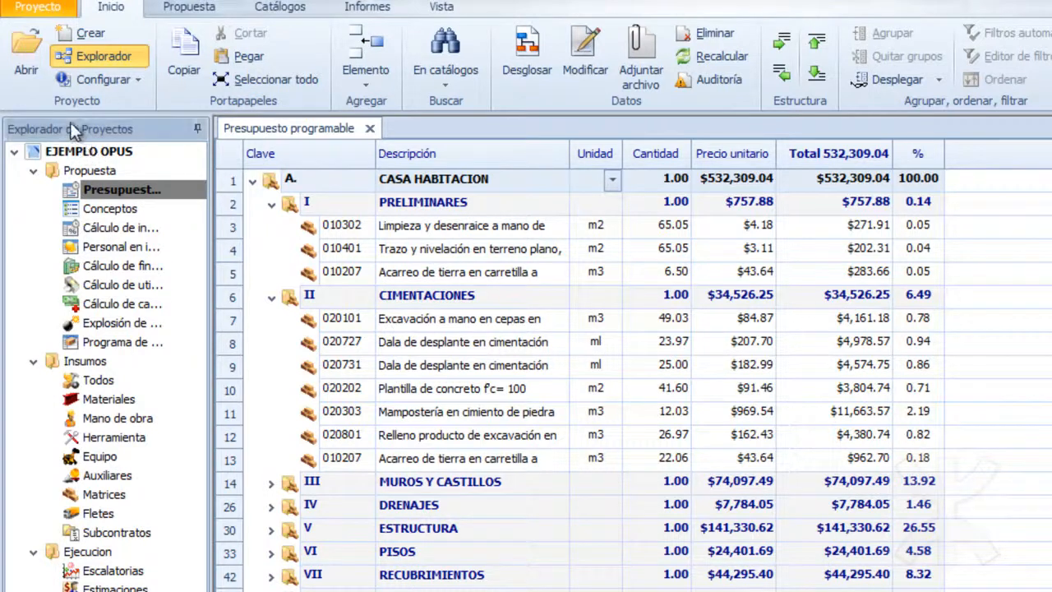
left_click(102, 419)
double_click(102, 419)
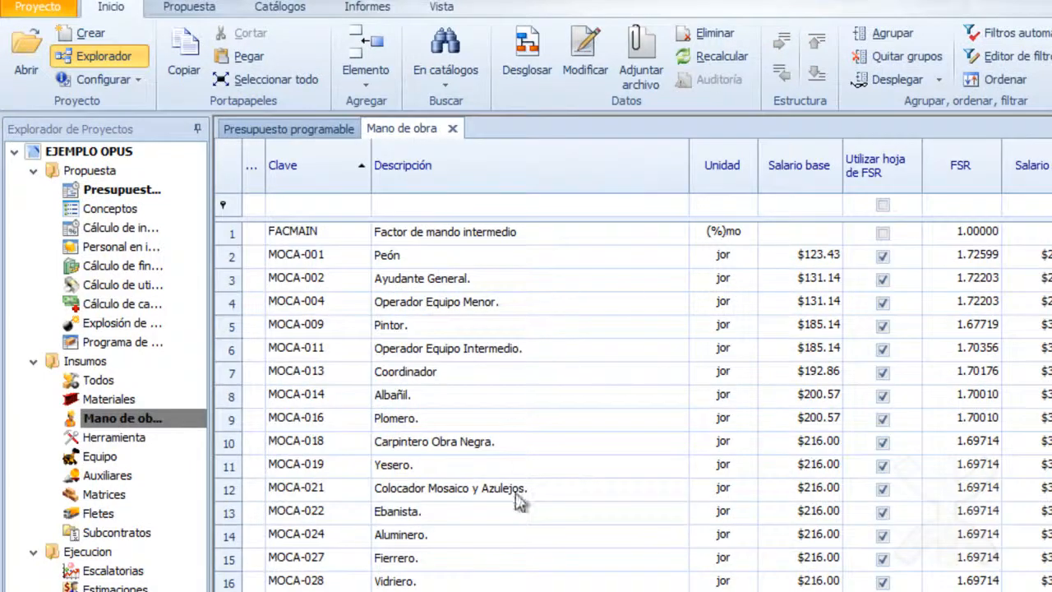
left_click(131, 81)
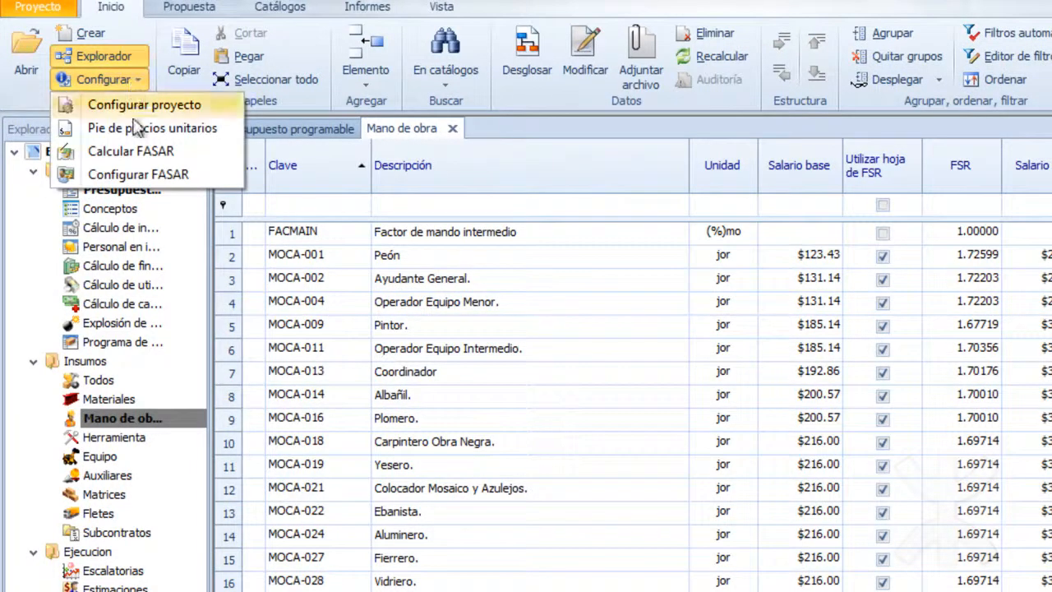
left_click(141, 176)
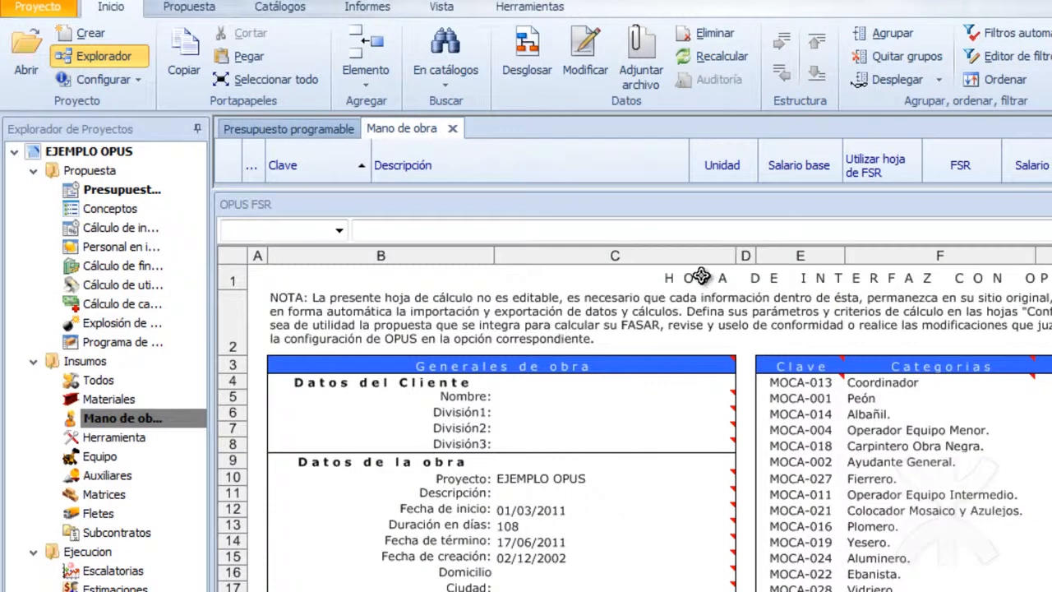
Examine the Interfaz sheet and the linked category keys in the Anexo AE 3a. Analisis, Calculo sheet.
scroll(550, 418, "down", 9)
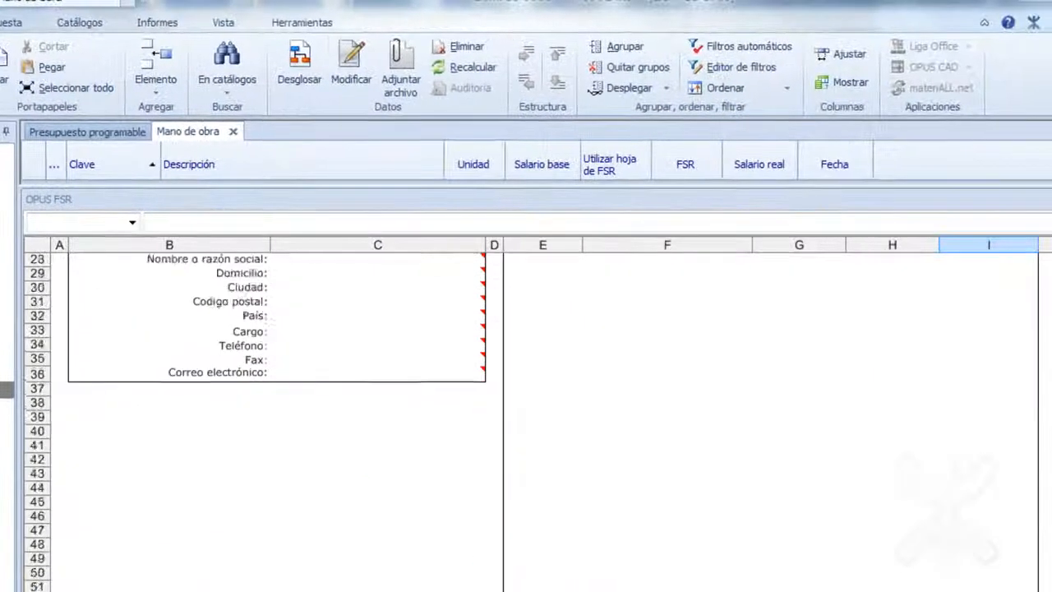
scroll(550, 417, "up", 9)
left_click(522, 577)
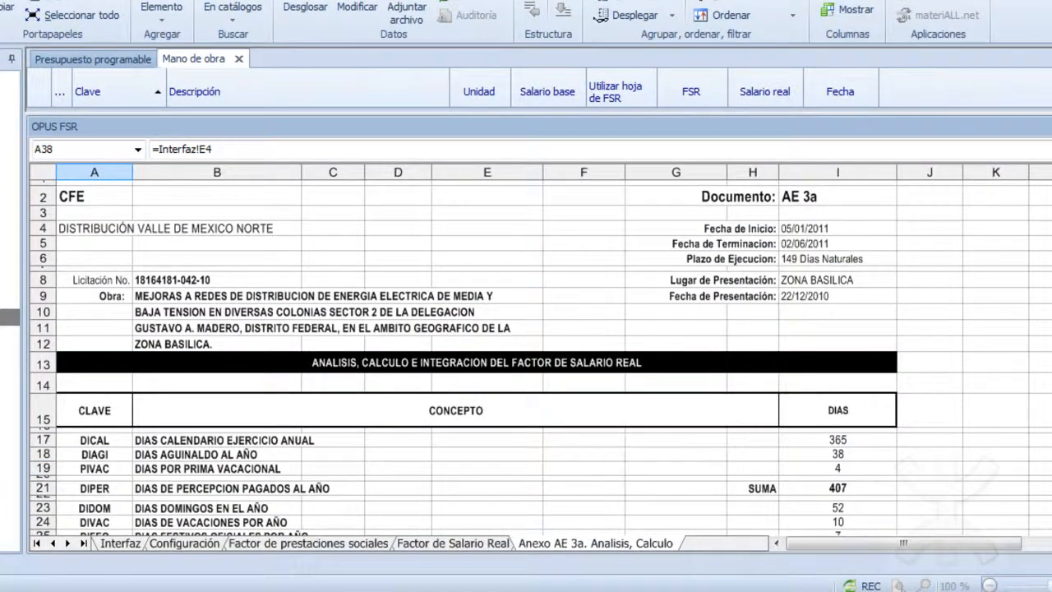
scroll(551, 354, "down", 9)
scroll(550, 353, "up", 1)
left_click_drag(1044, 367, 1044, 250)
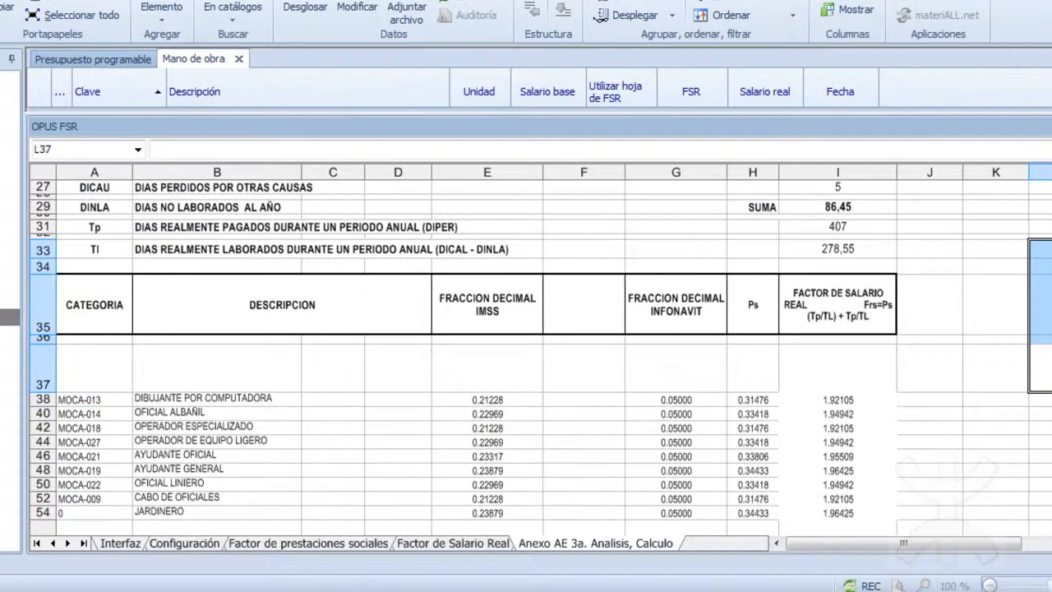
scroll(1042, 230, "up", 9)
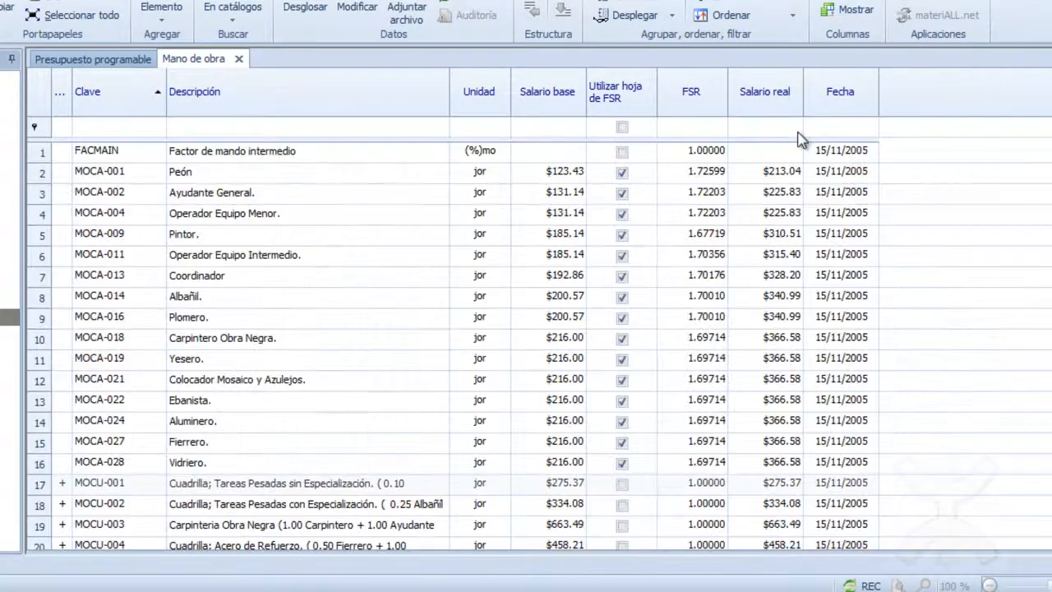
Close the open views of EJEMPLO OPUS and open the recent CFE_BASILICA project.
left_click(239, 60)
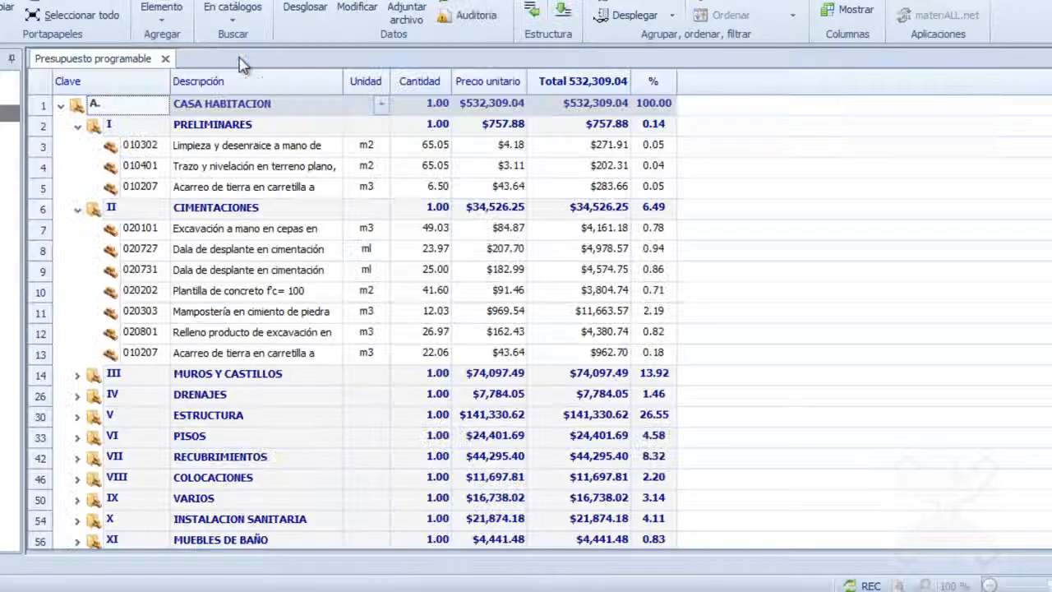
left_click(165, 59)
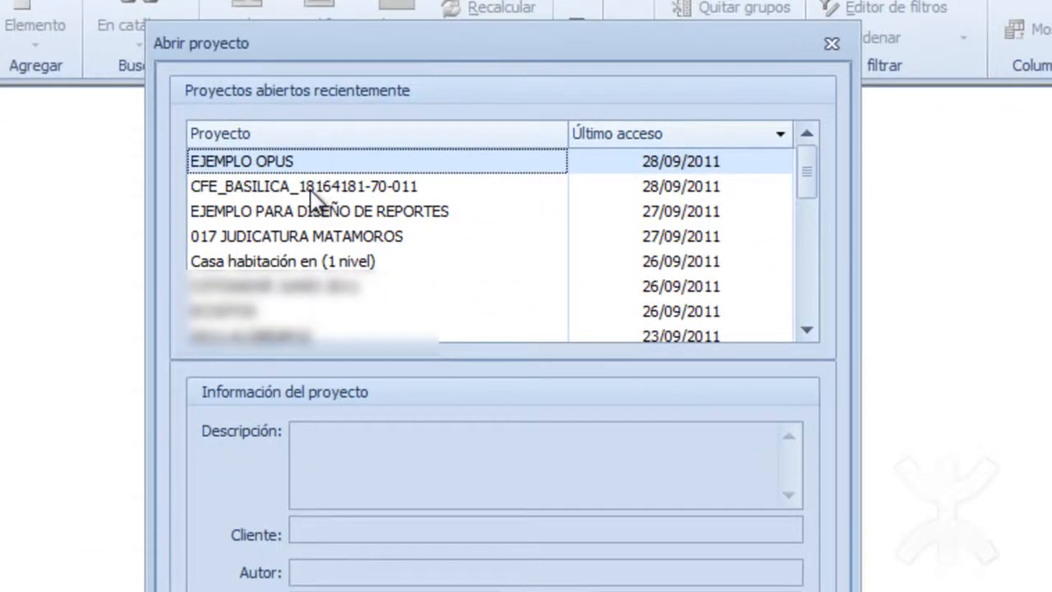
left_click(313, 189)
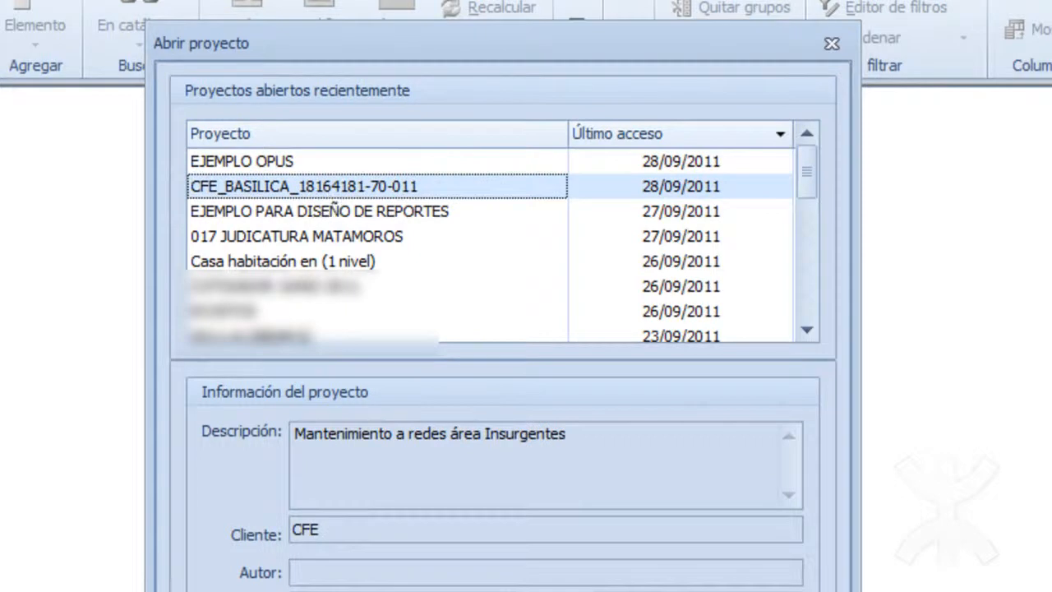
left_click(575, 590)
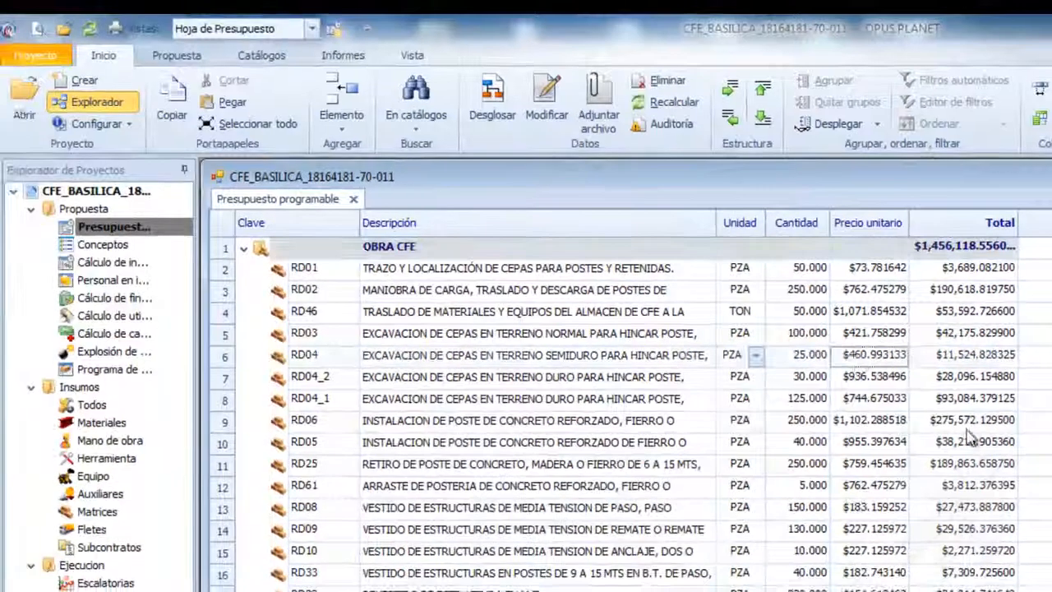
Look over the CFE_BASILICA budget, open the project's Mano de obra parameters with the FSR template and variables, and accept them.
left_click(769, 364)
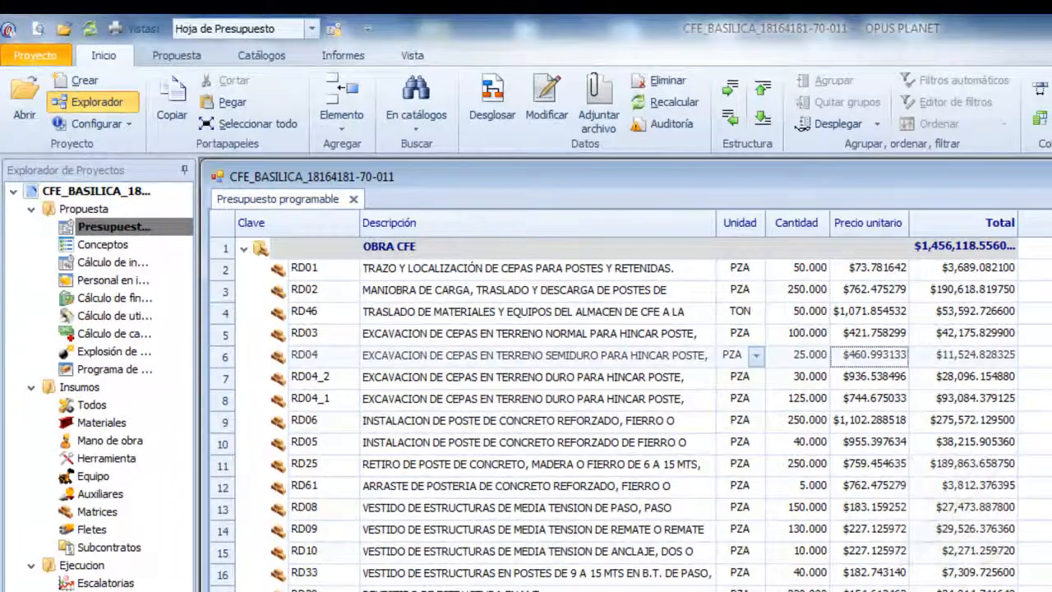
scroll(215, 361, "down", 7)
scroll(215, 361, "up", 7)
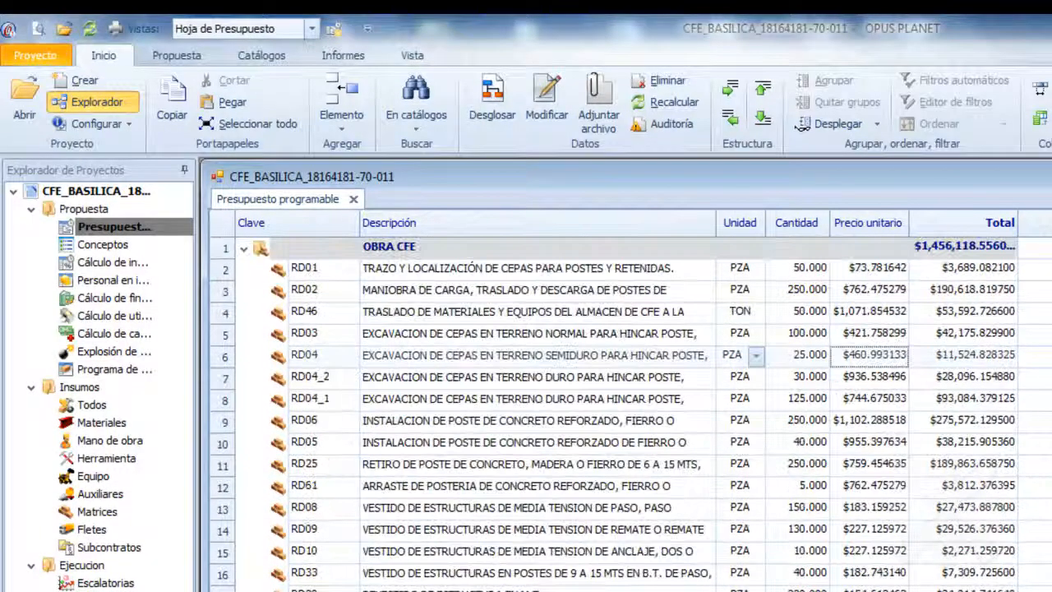
left_click(128, 123)
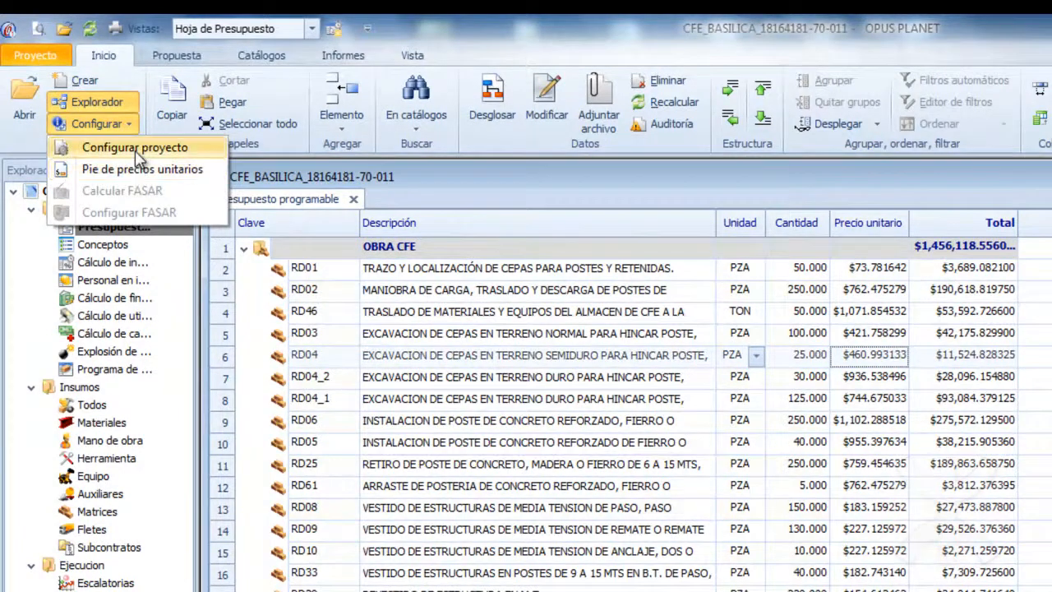
left_click(131, 145)
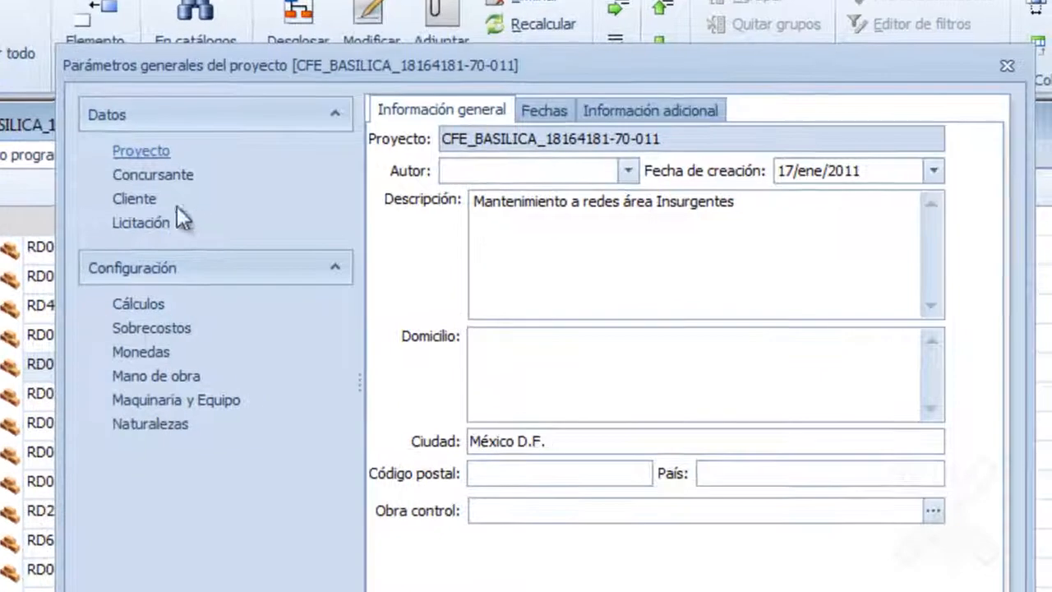
left_click(137, 377)
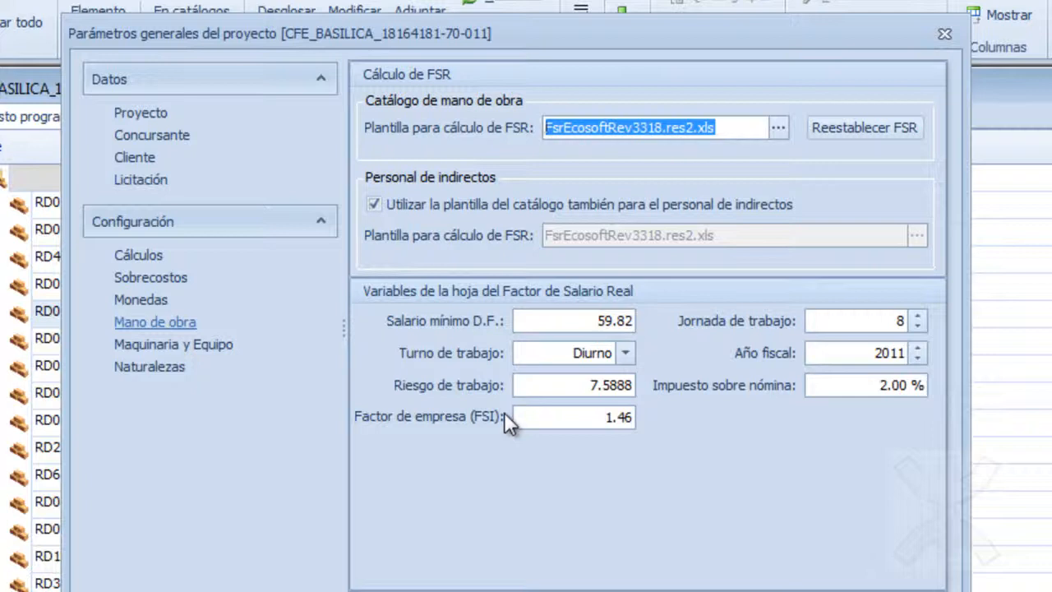
left_click(764, 590)
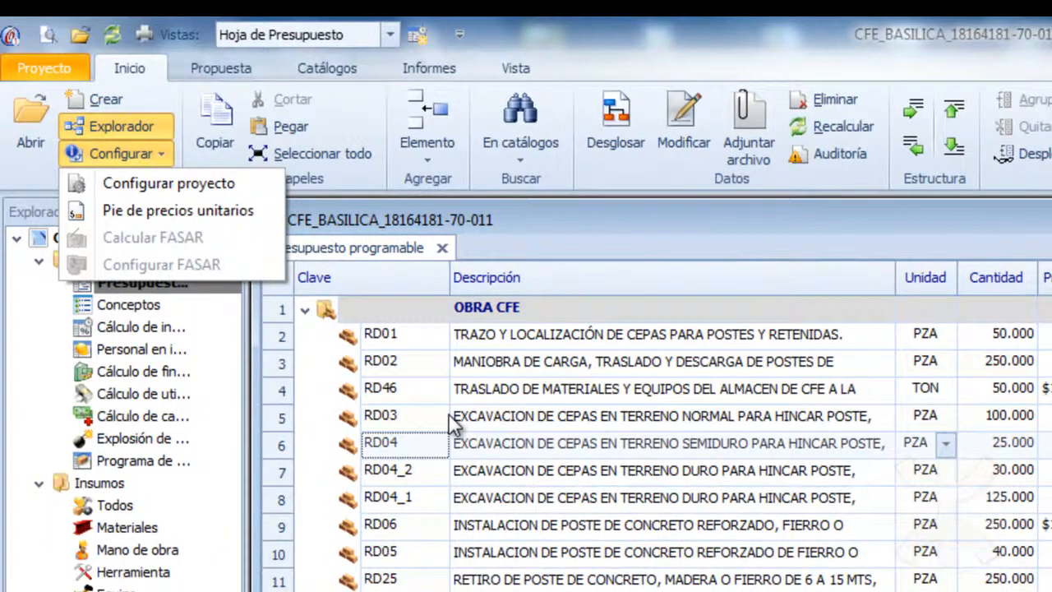
Open the CFE_BASILICA project's Mano de obra catalogue and sort it by Clave in descending order.
left_click(455, 423)
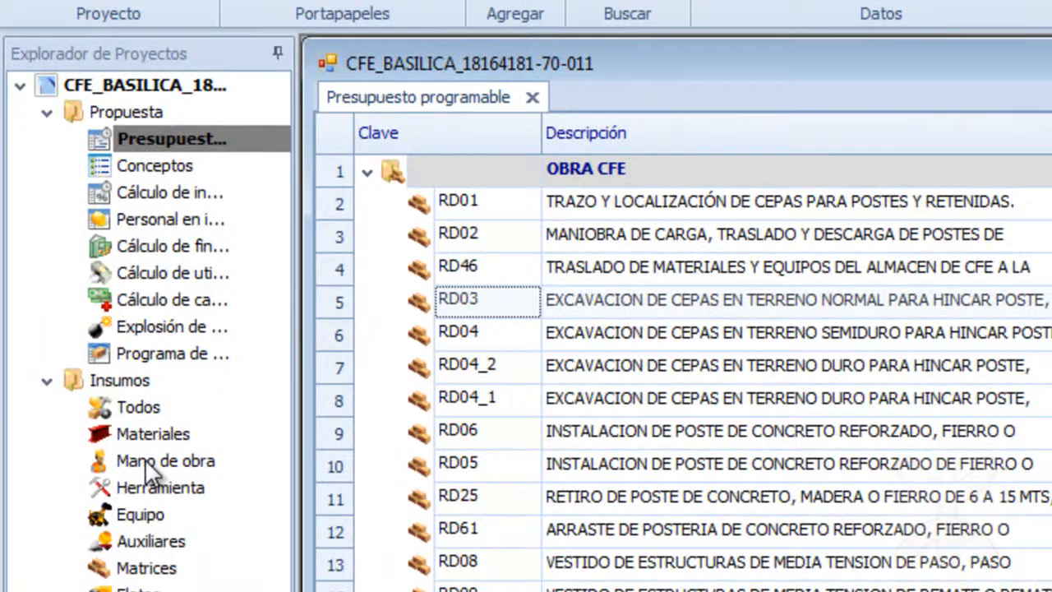
left_click(146, 462)
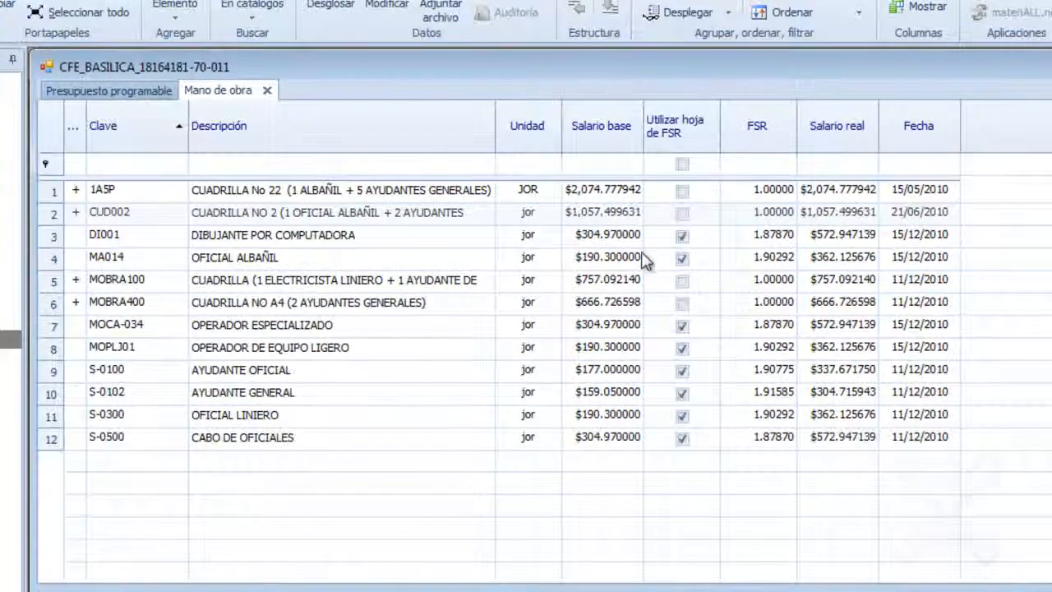
left_click(118, 146)
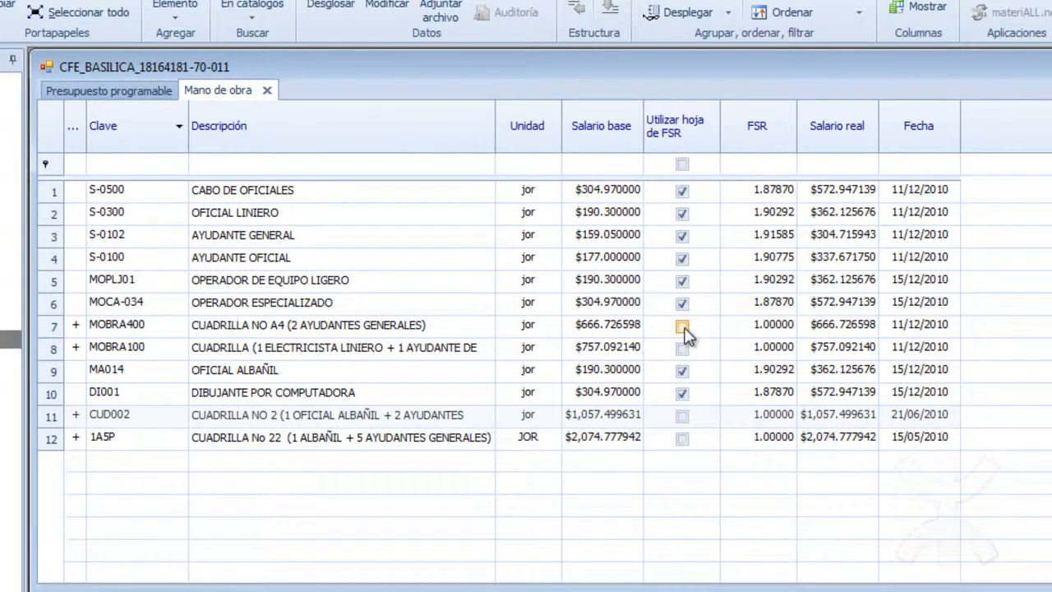
left_click(682, 441)
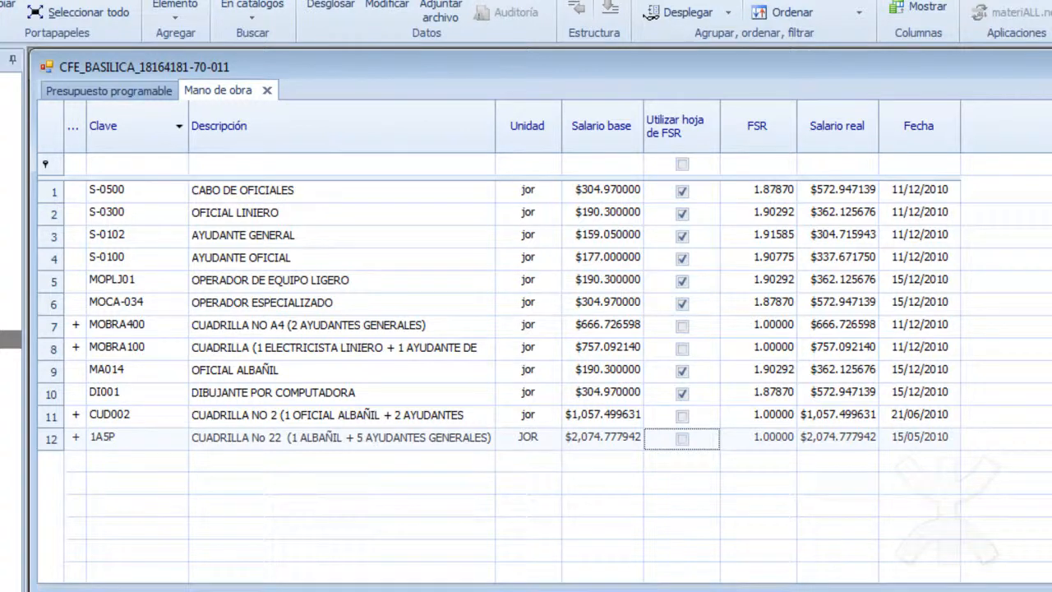
Calculate the FASAR for the CFE_BASILICA project and open its FASAR configuration workbook.
left_click(54, 97)
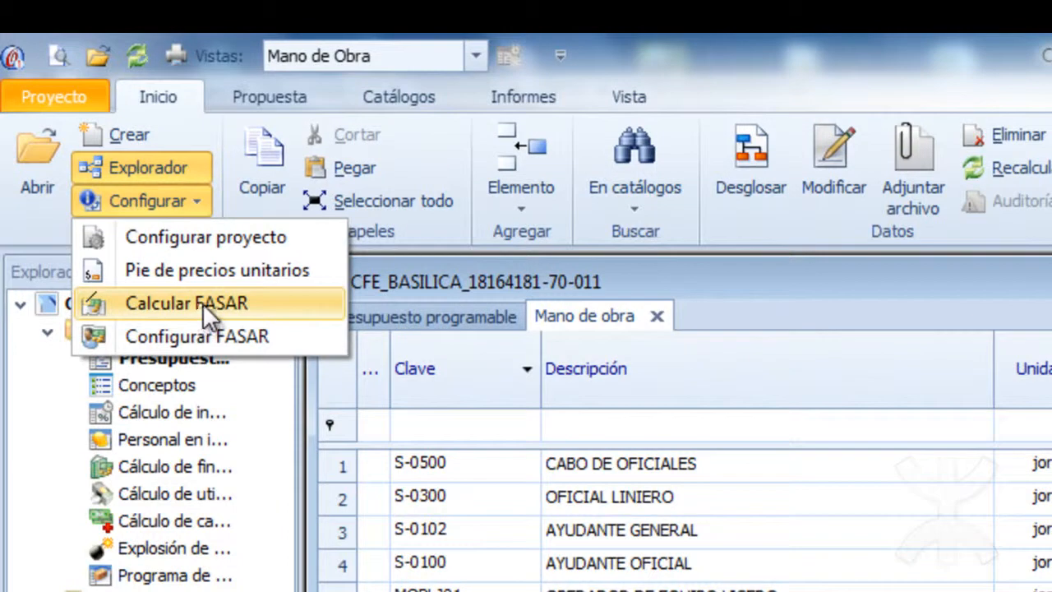
left_click(206, 306)
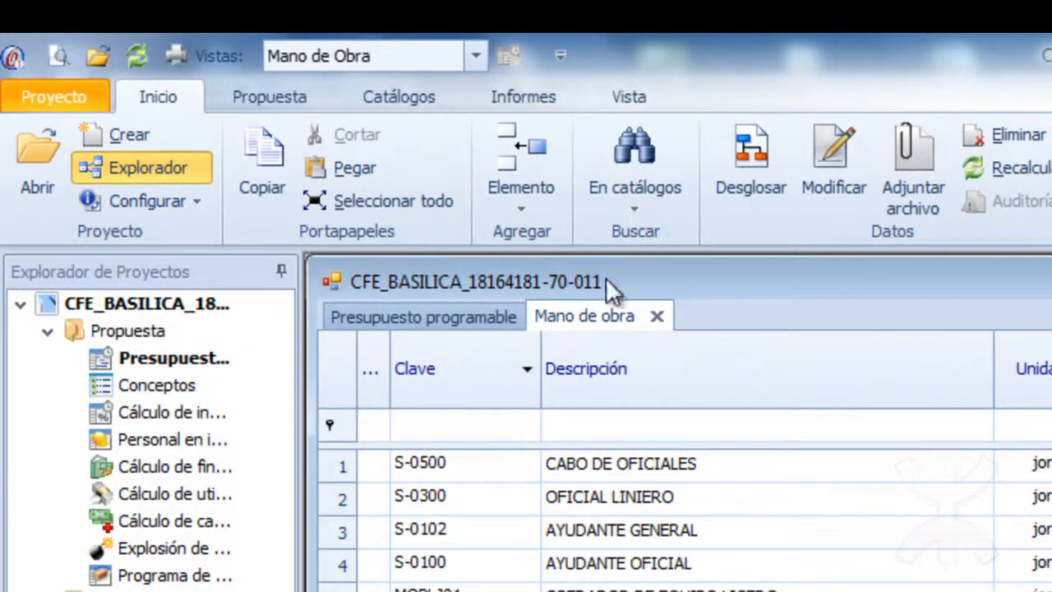
left_click(191, 212)
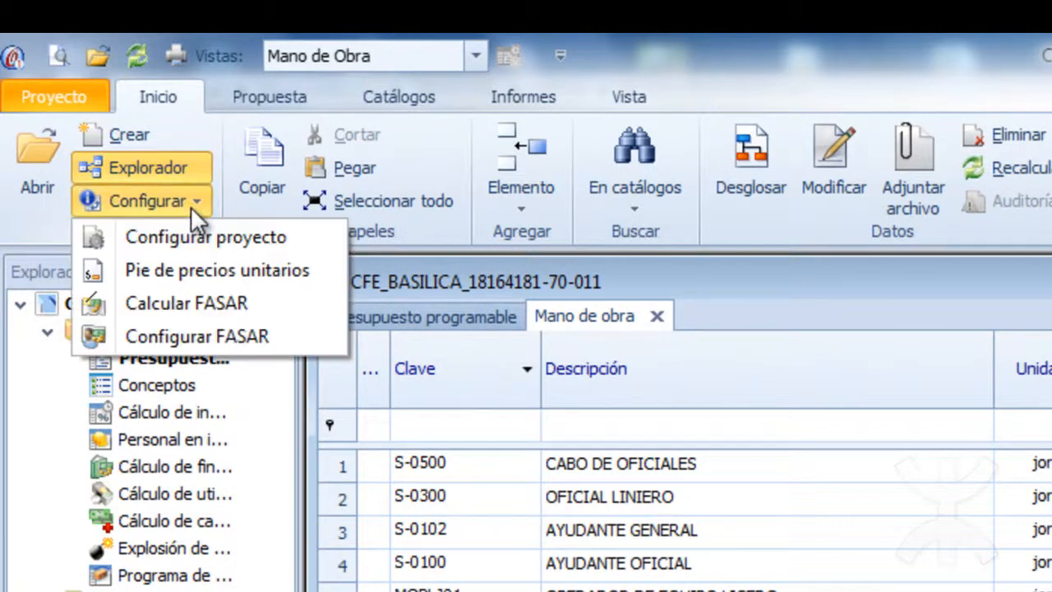
left_click(211, 339)
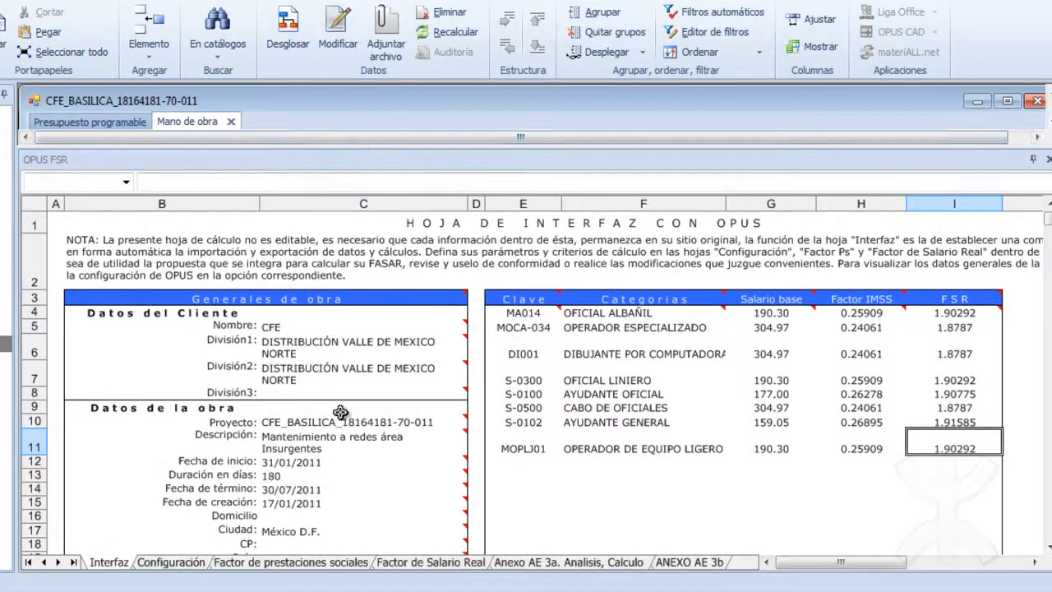
Show the Anexo AE 3a. Analisis, Calculo sheet without the workbook explorer and enlarge the OPUS FSR pane.
double_click(524, 565)
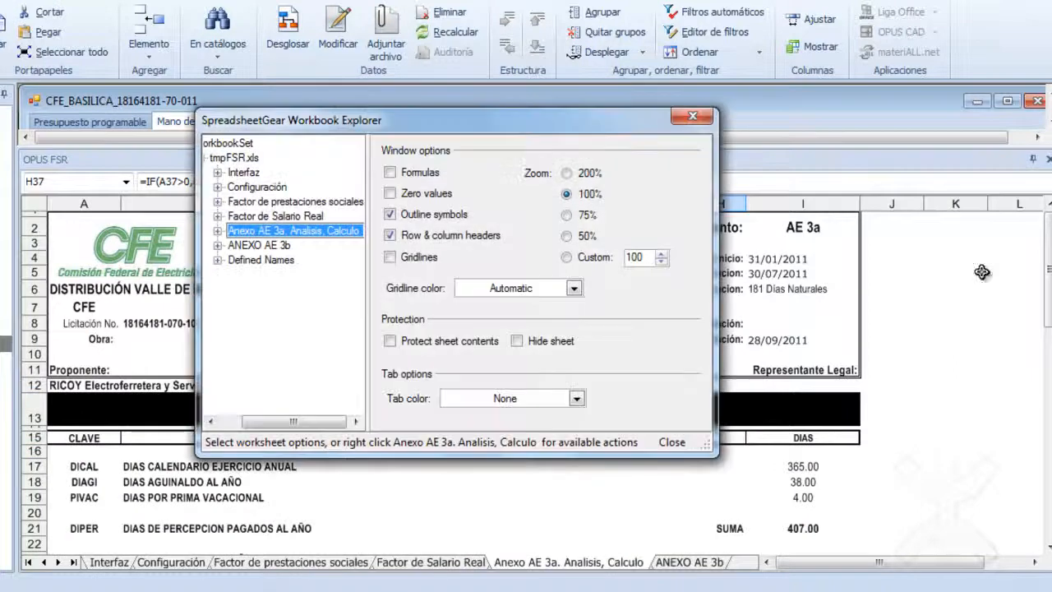
left_click(692, 116)
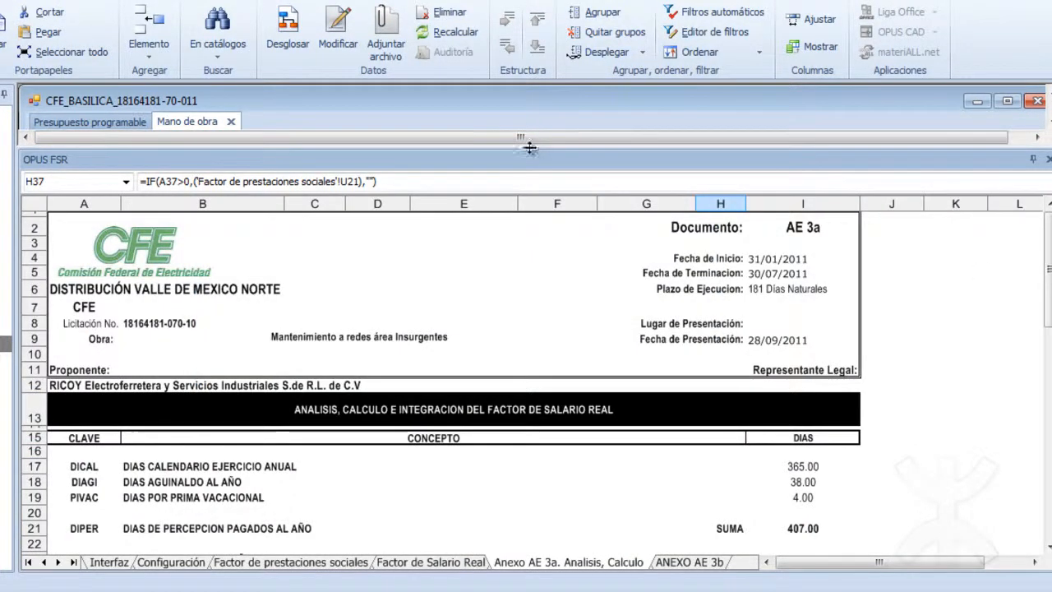
left_click_drag(530, 145, 526, 76)
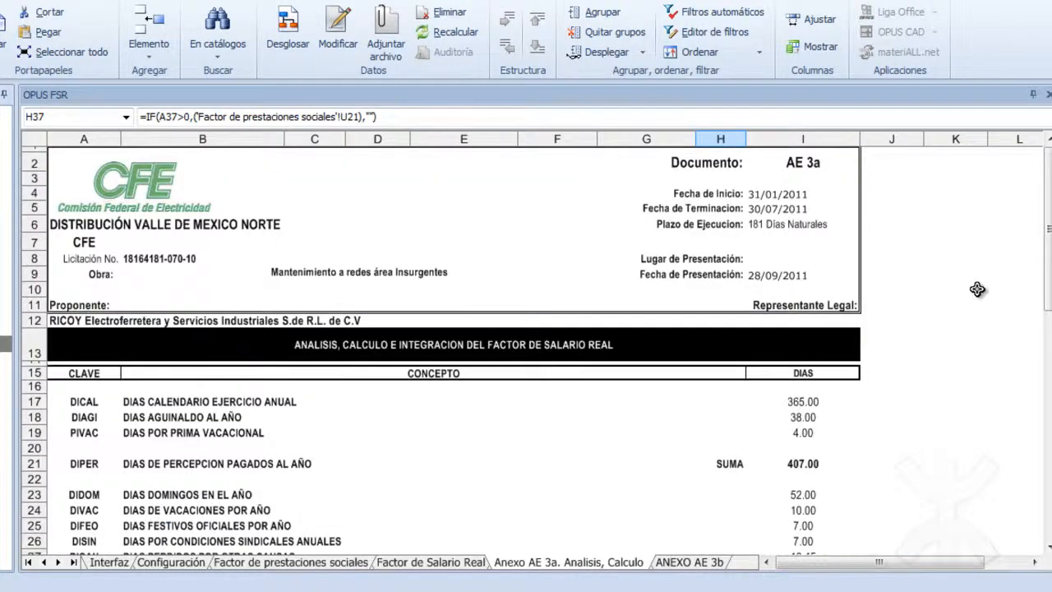
Examine the real salary factors calculated for each labour category in the Anexo AE 3a table.
left_click_drag(1046, 236, 1049, 387)
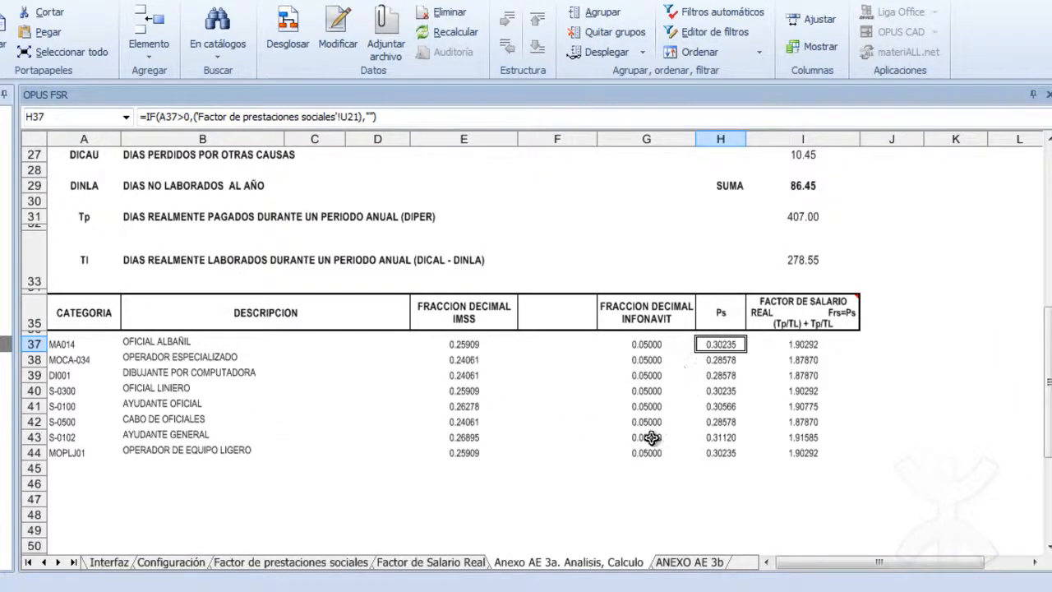
left_click_drag(785, 341, 798, 450)
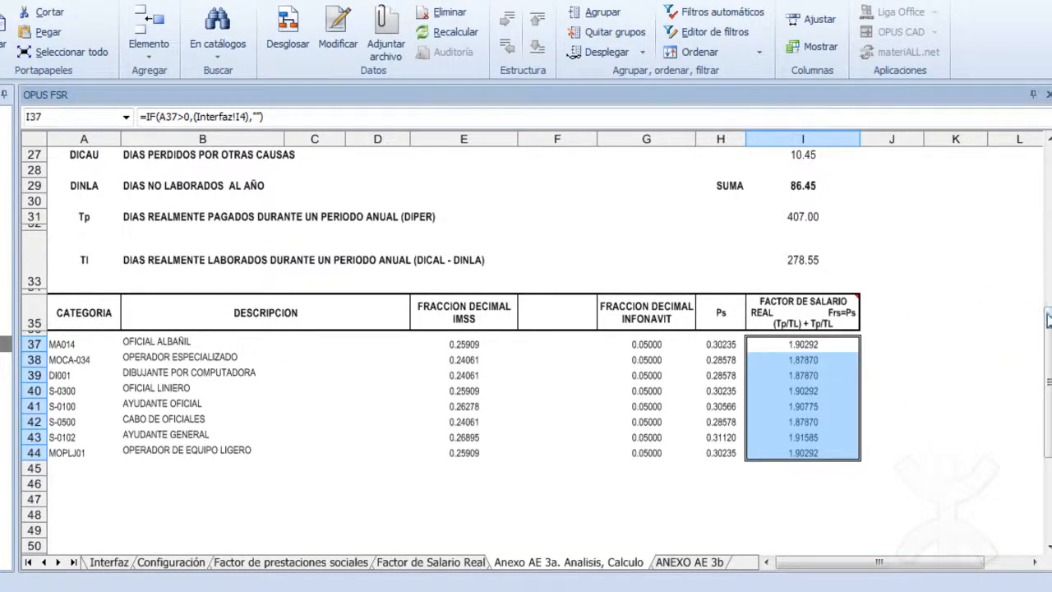
left_click_drag(1049, 328, 1048, 232)
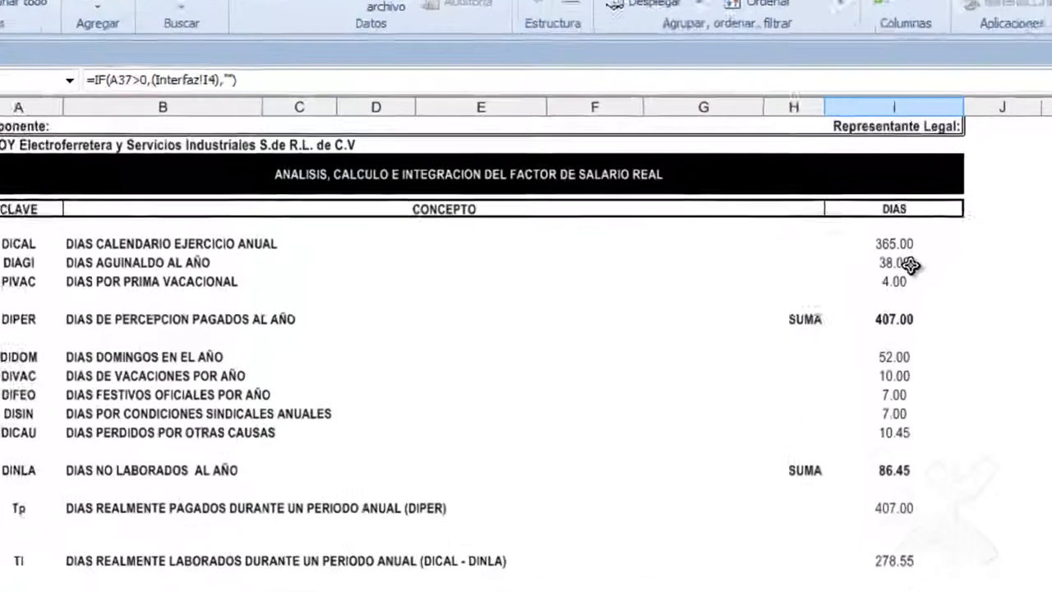
Inspect the formulas behind the aguinaldo, prima vacacional, vacation, union-condition and other lost days in the DIAS column of Anexo AE 3a.
left_click(802, 266)
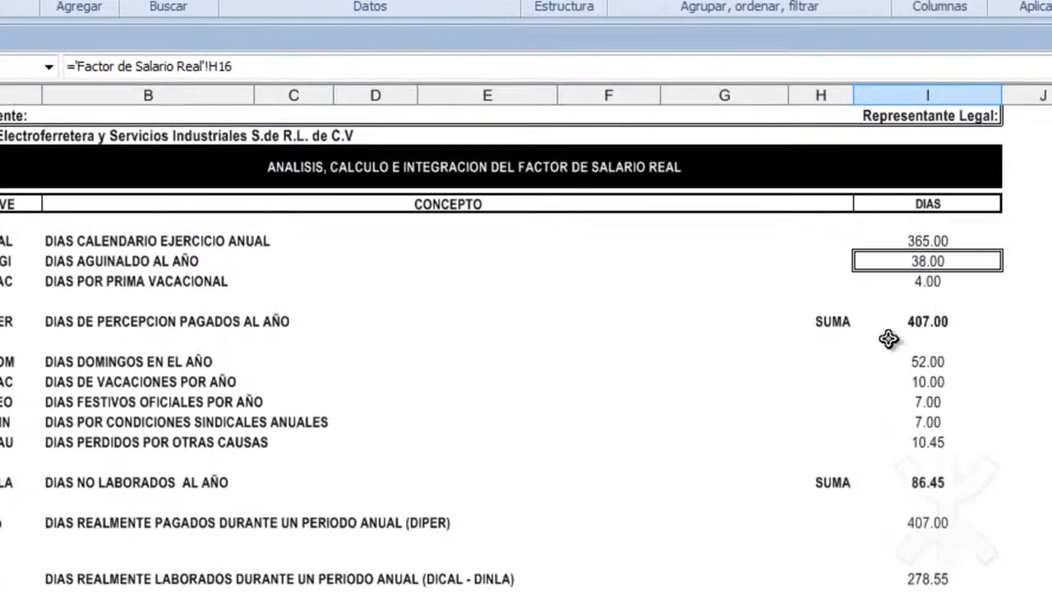
left_click(925, 283)
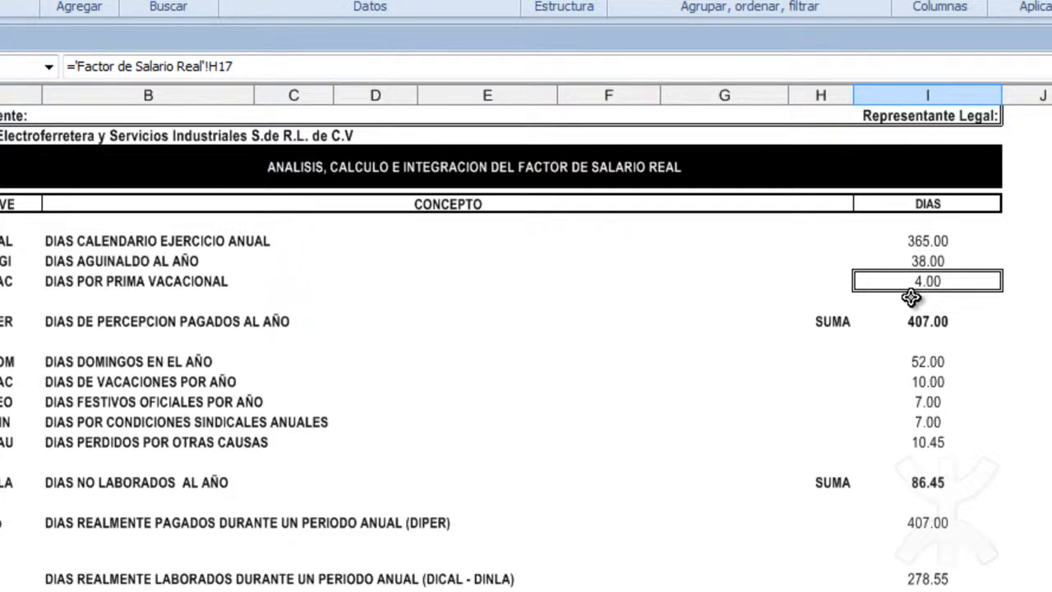
left_click(927, 388)
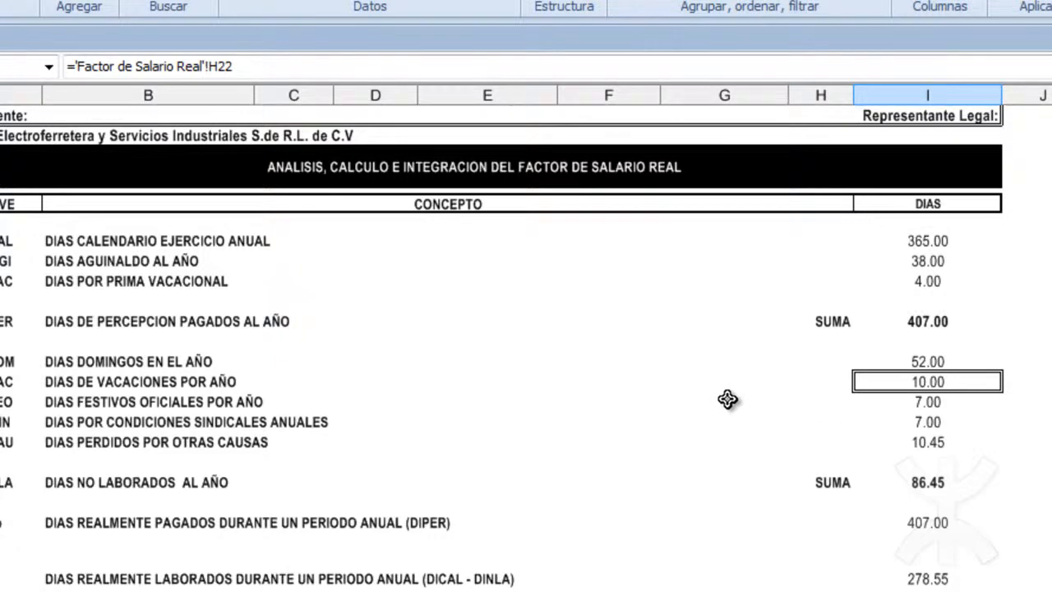
left_click(925, 422)
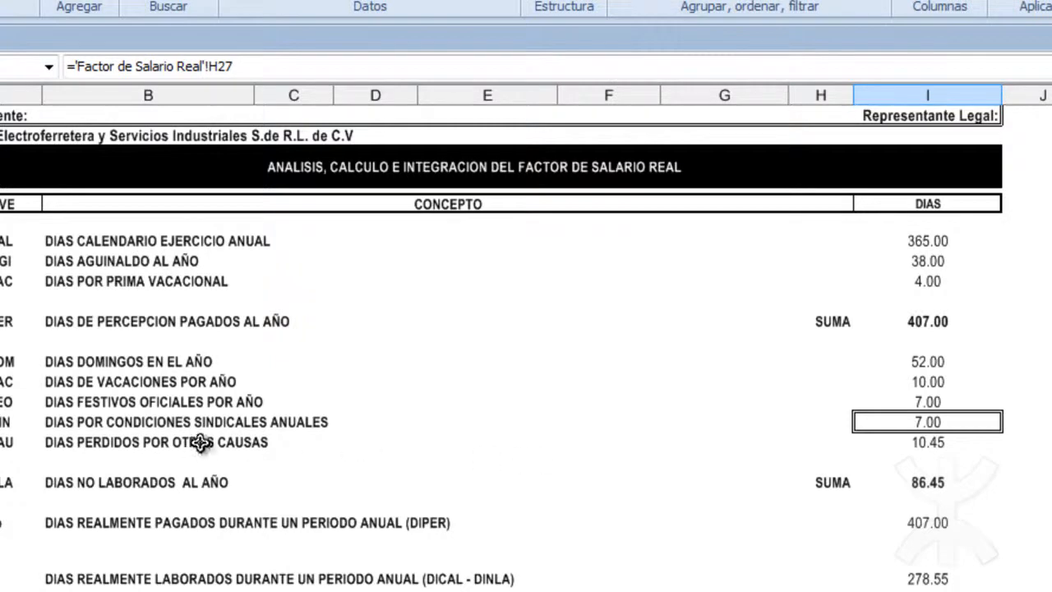
left_click(937, 448)
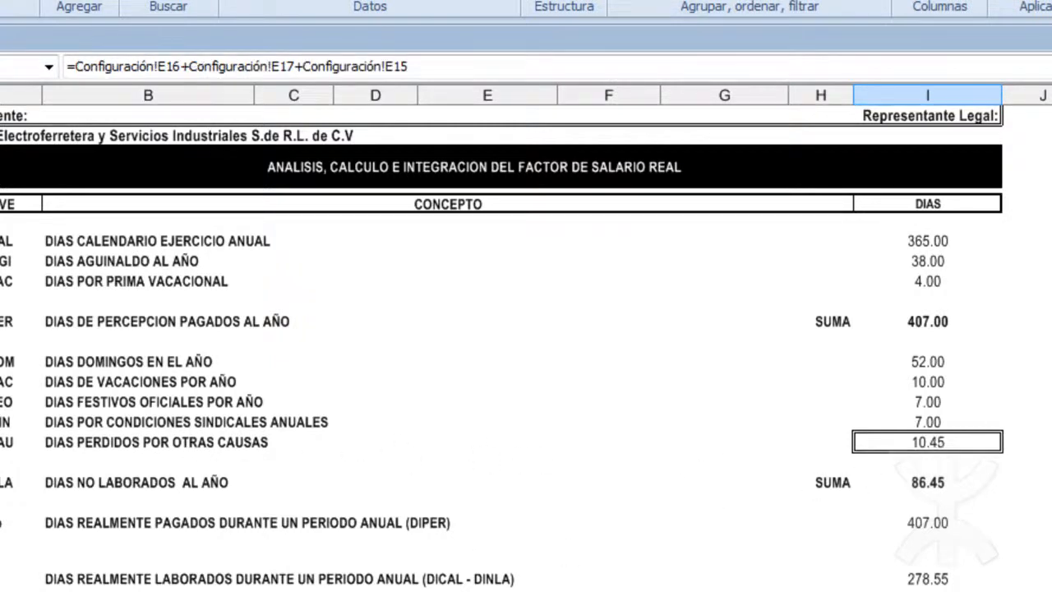
Check the days lost to weather and custom in the Configuración sheet and look over the Anexo AE 3a sheet again.
left_click(305, 589)
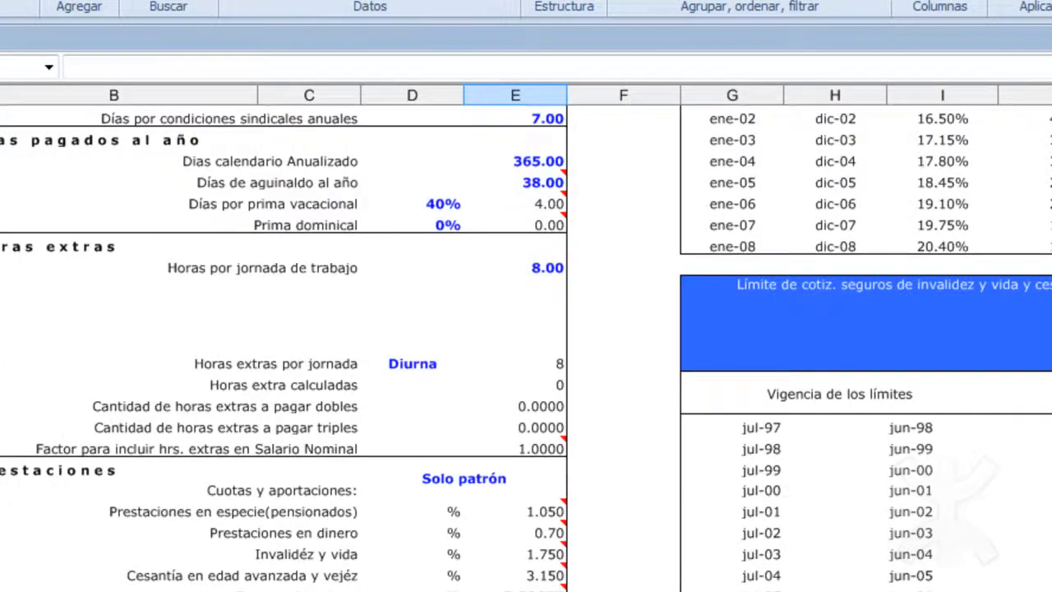
scroll(425, 279, "up", 4)
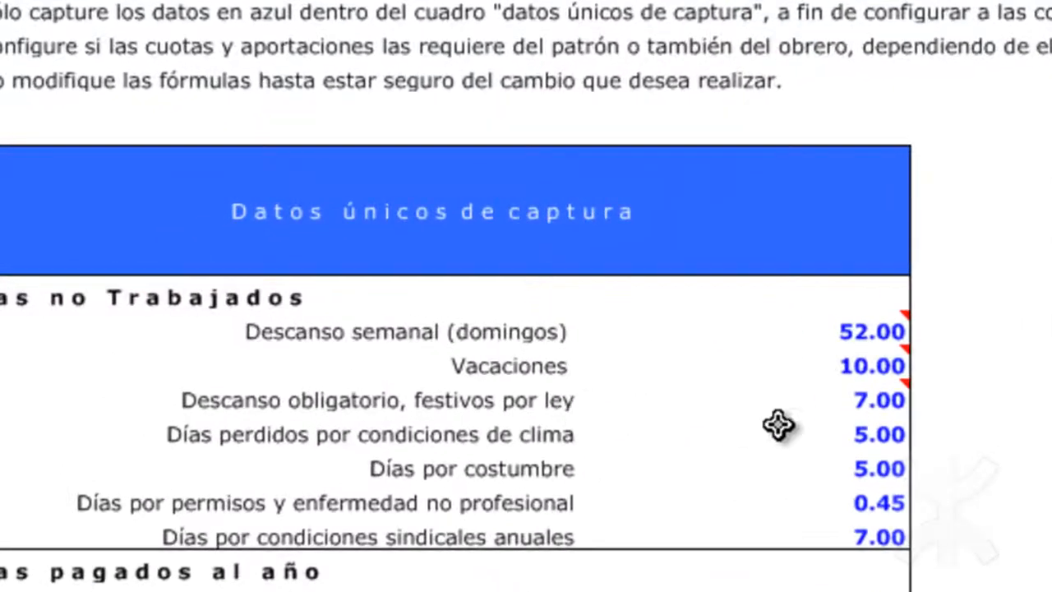
left_click(845, 431)
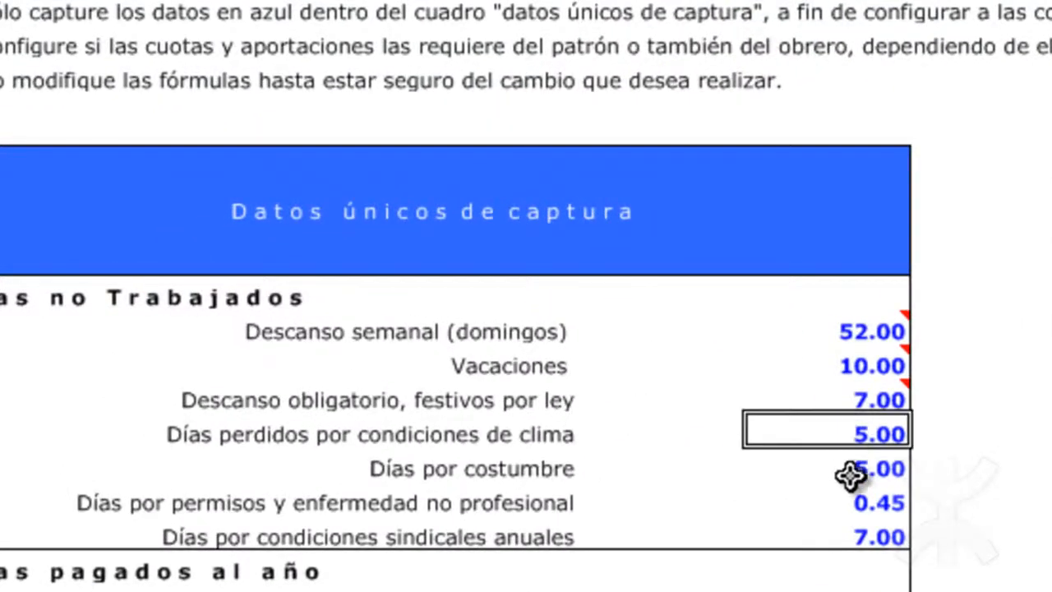
left_click(847, 467)
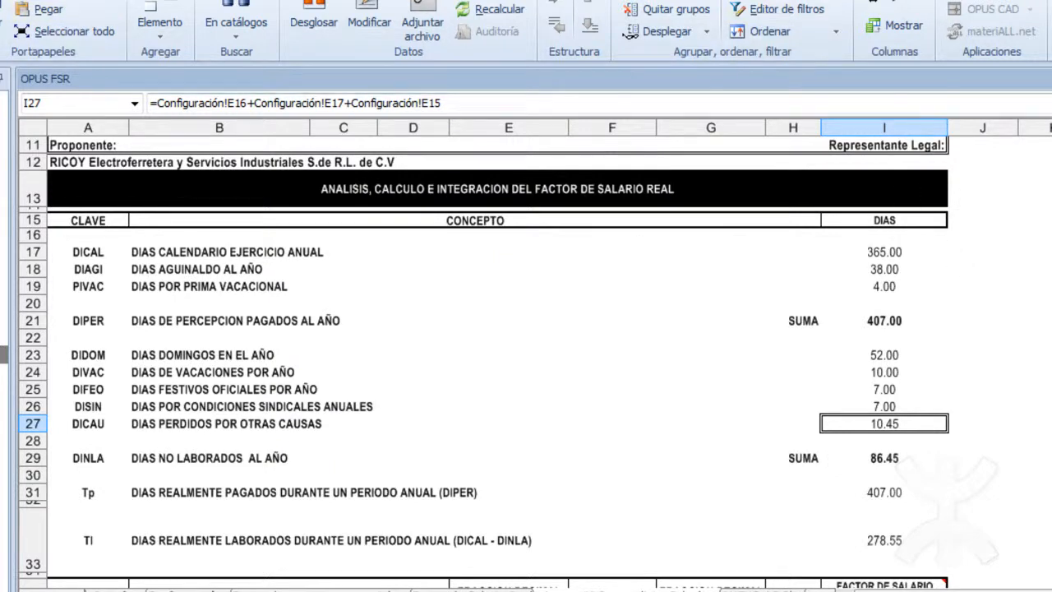
scroll(493, 362, "down", 5)
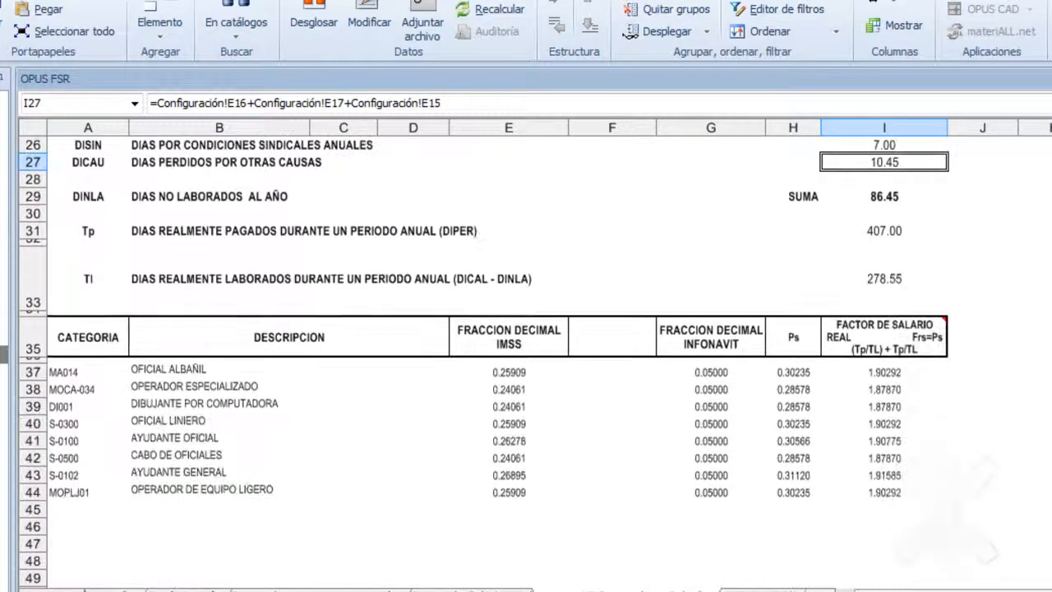
scroll(493, 361, "up", 8)
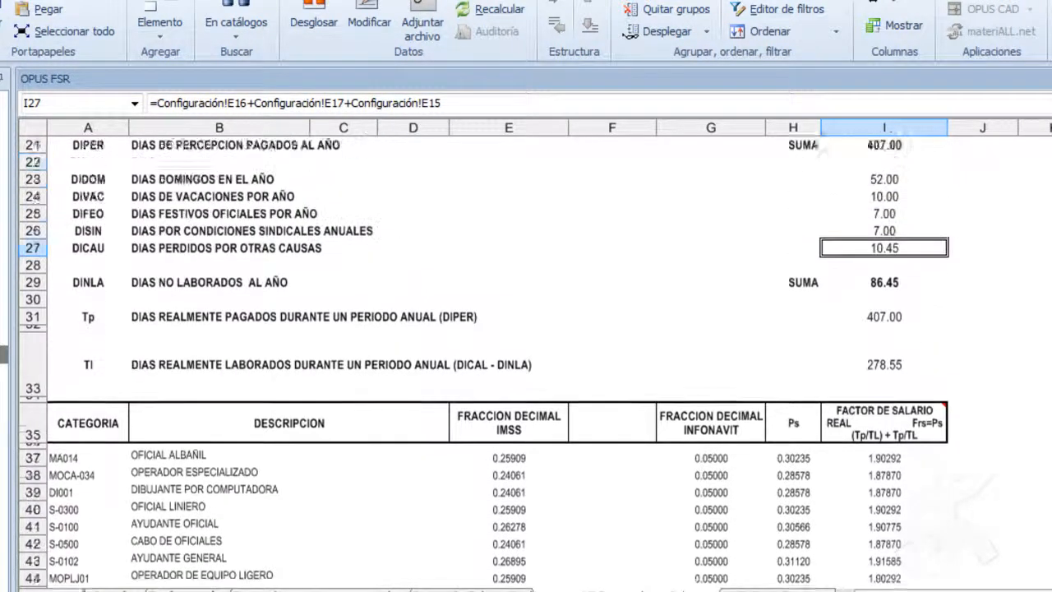
scroll(329, 312, "down", 2)
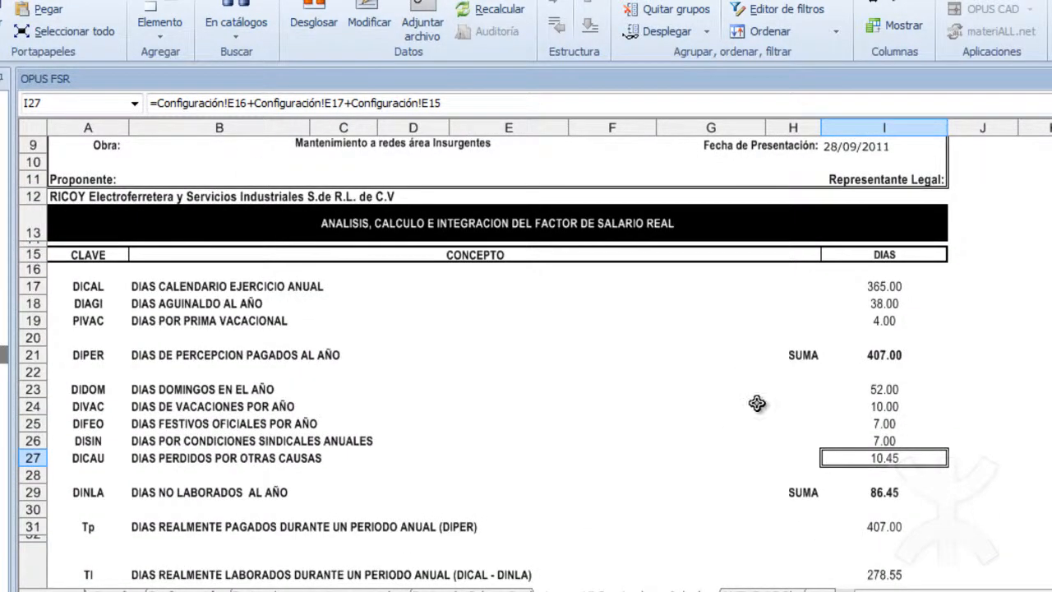
Review the ANEXO AE 3b base salary table, including its header and the S.D.N Tabulador SUTERM column.
left_click(759, 590)
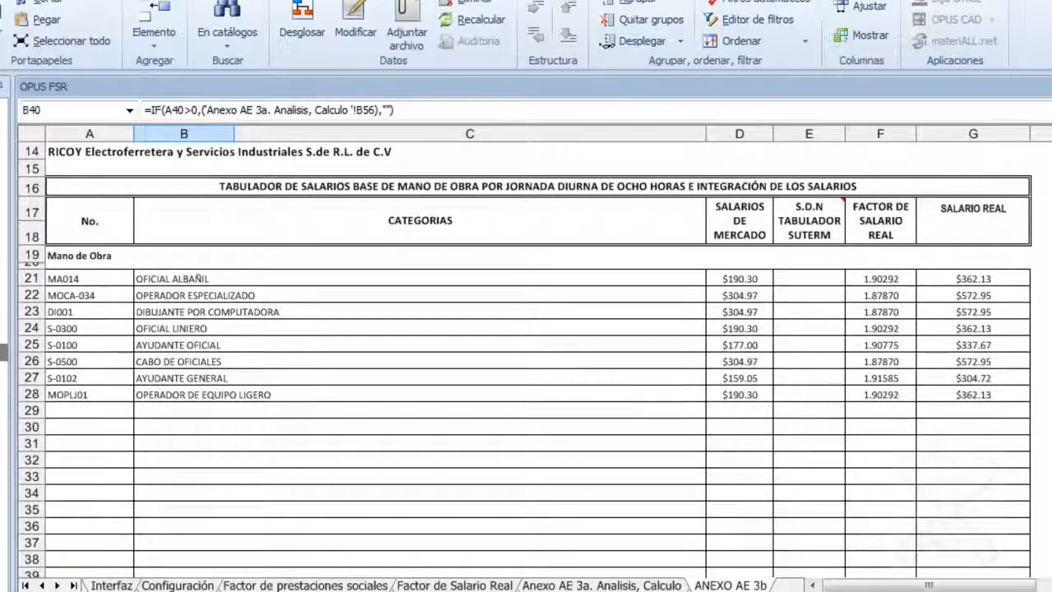
scroll(526, 361, "up", 4)
scroll(152, 475, "up", 1)
scroll(152, 475, "down", 4)
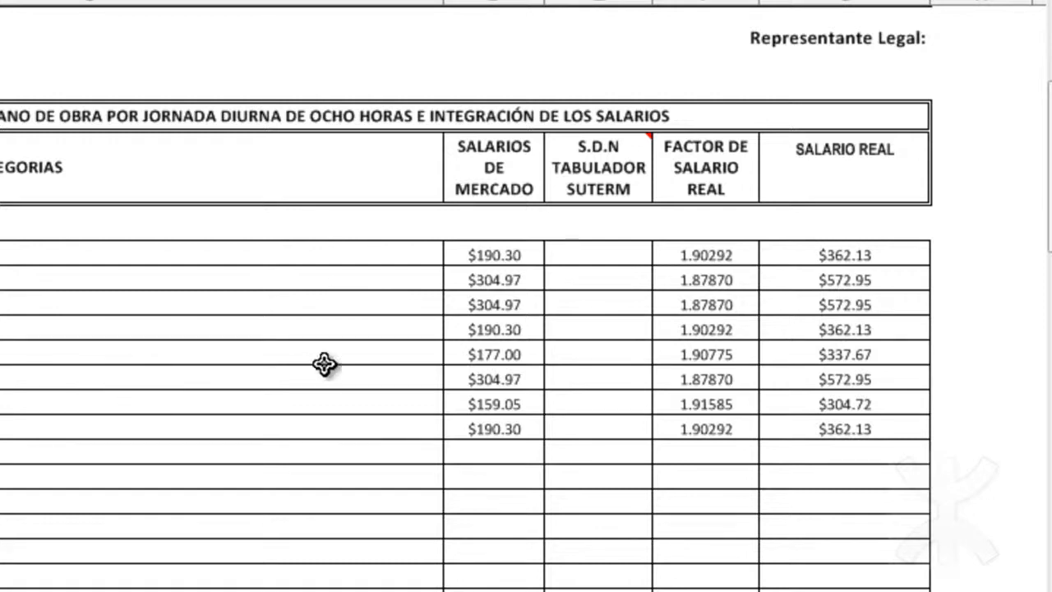
left_click(558, 255)
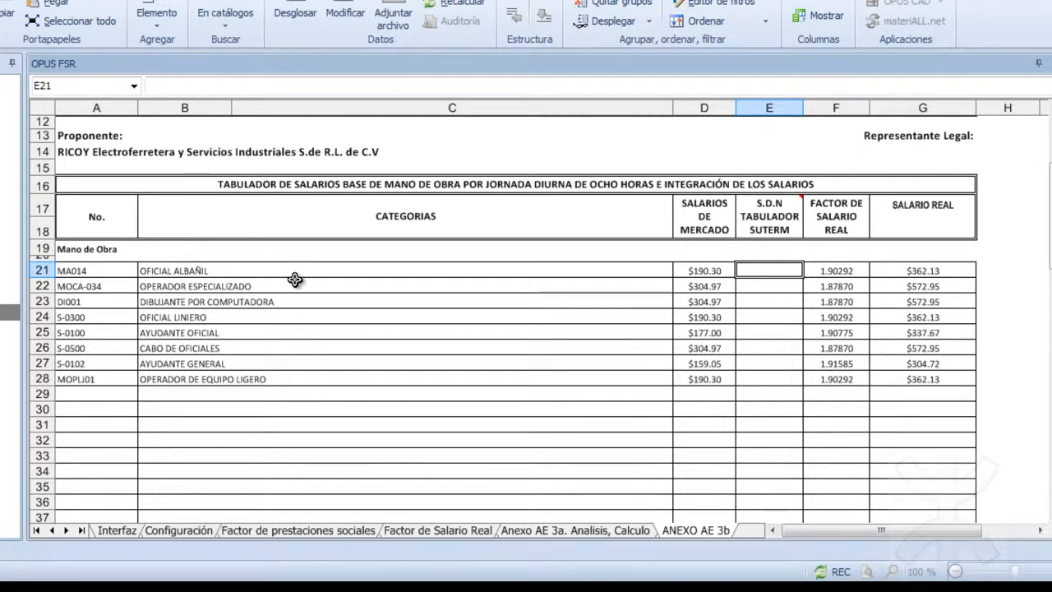
Enter 190.30 as the S.D.N Tabulador SUTERM salary for OFICIAL ALBAÑIL in ANEXO AE 3b.
left_click(699, 274)
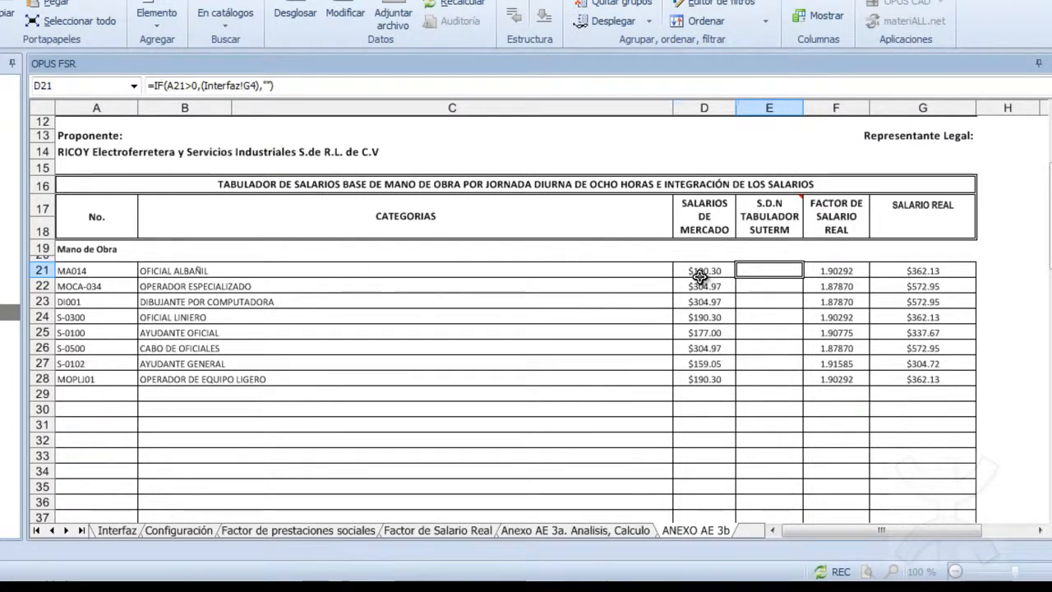
left_click(754, 264)
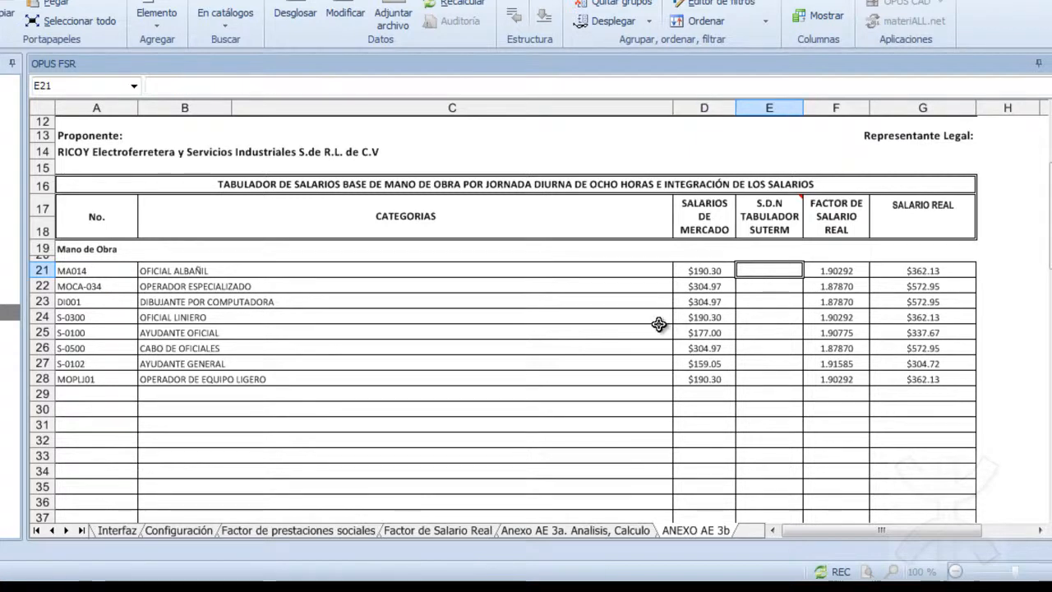
type("190.30")
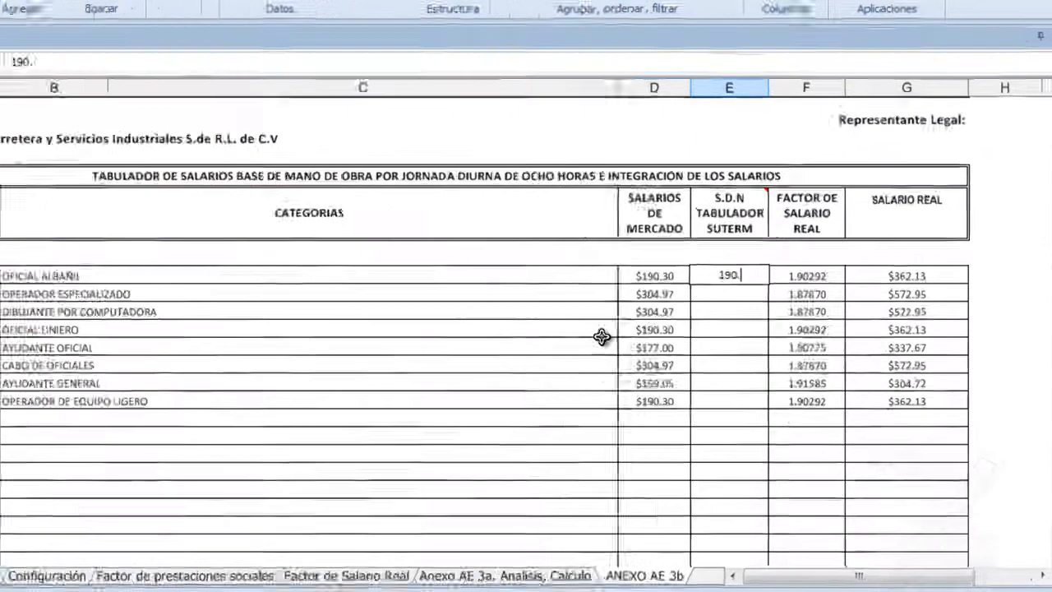
key("Return")
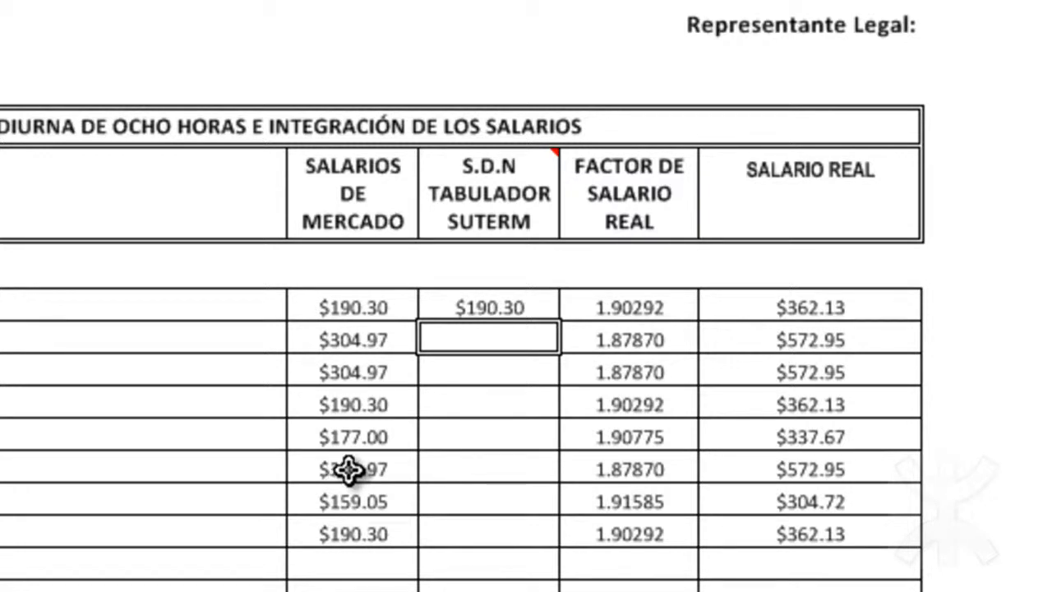
type("304")
key("Return")
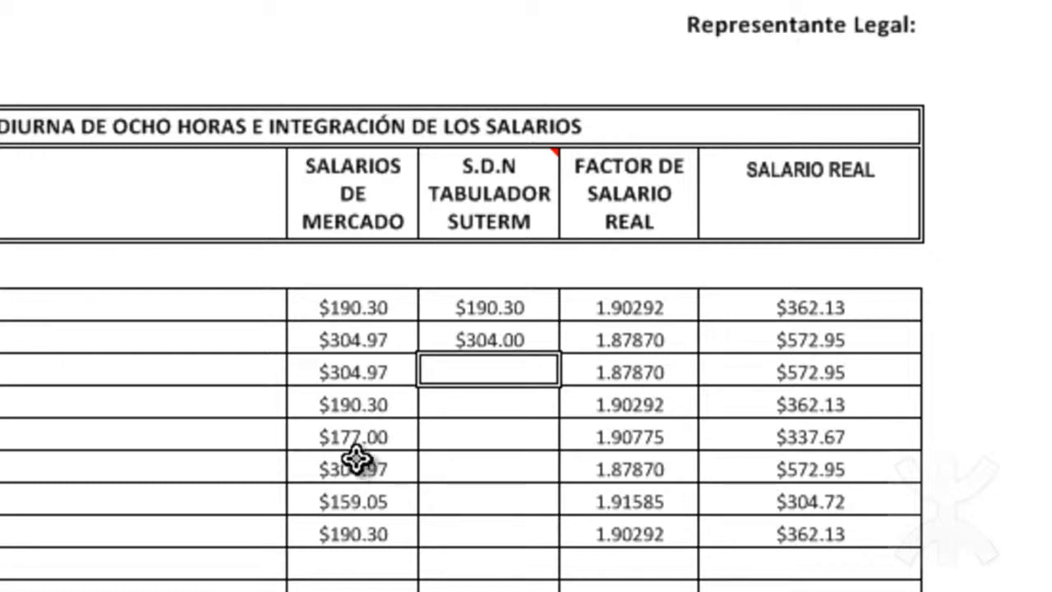
Set the S.D.N Tabulador SUTERM salary for OPERADOR ESPECIALIZADO to 304.97.
left_click(470, 343)
type("30")
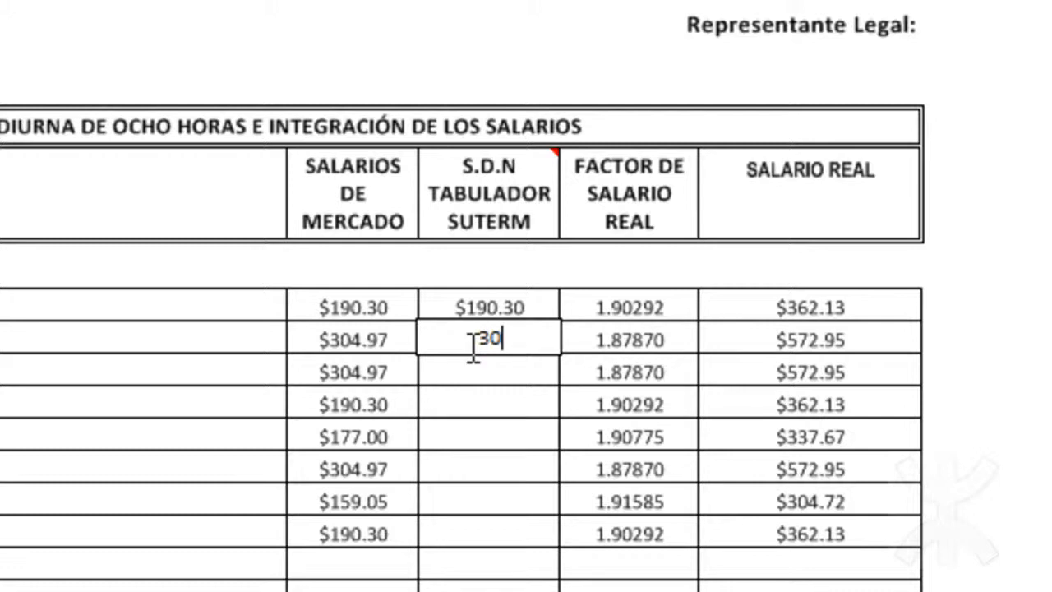
type("4.97")
key("Return")
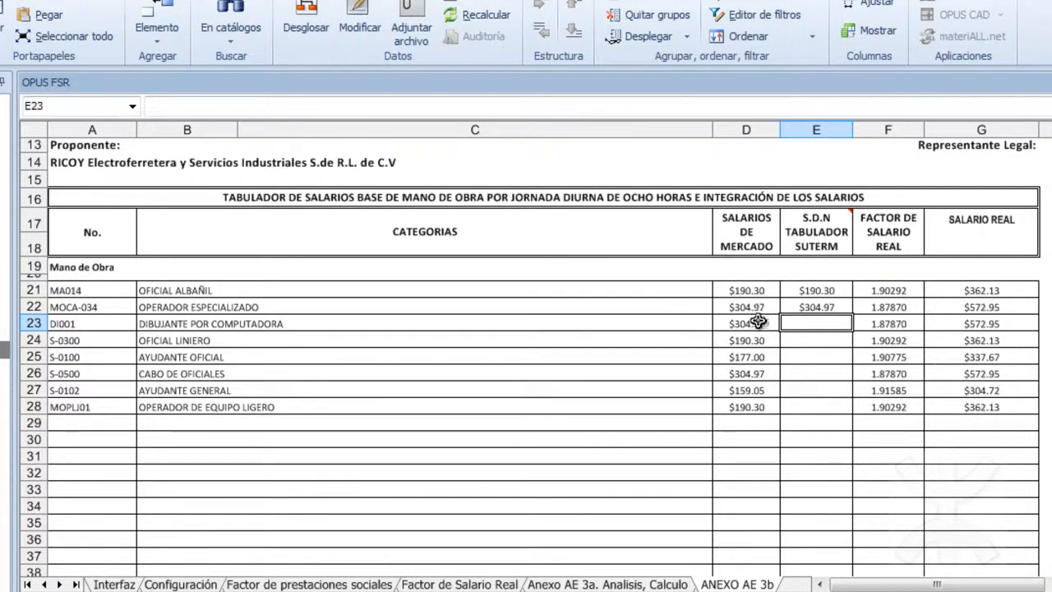
Check the S.D.N Tabulador SUTERM entries and look over the Anexo AE 3a and ANEXO AE 3b sheets.
left_click(806, 292)
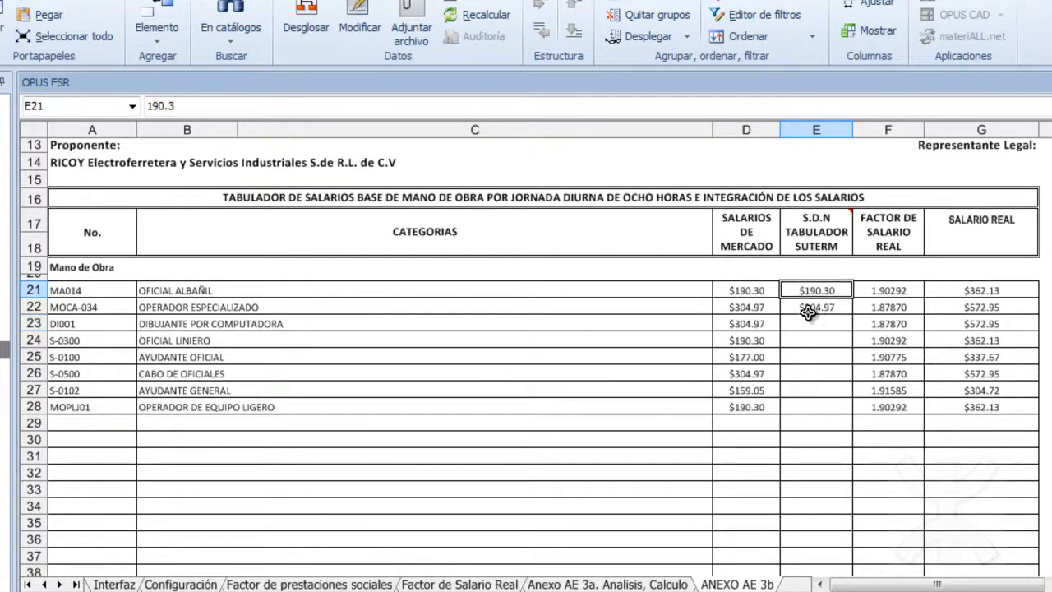
left_click(805, 327)
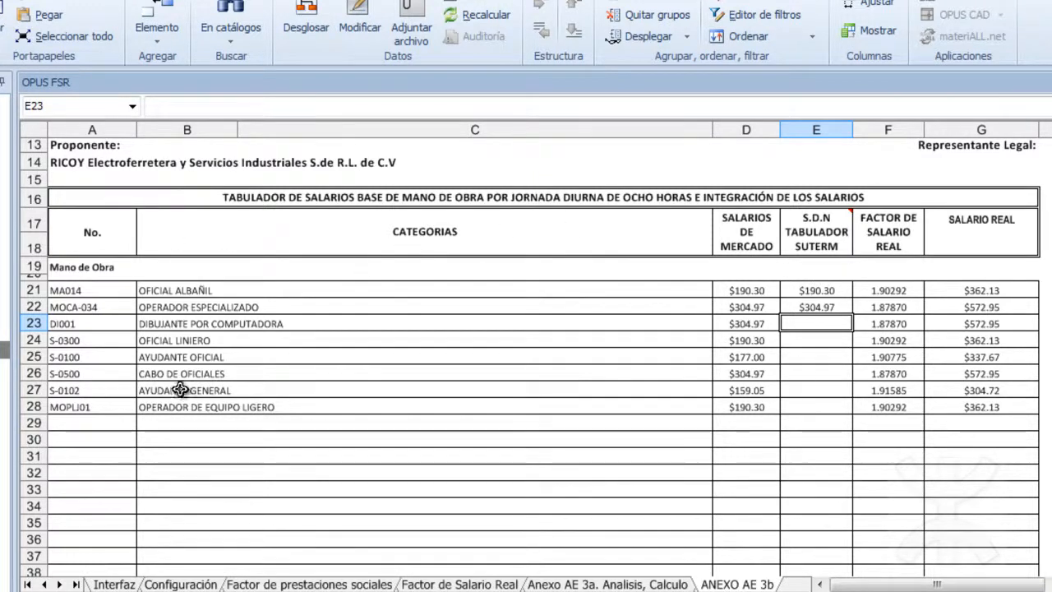
left_click(616, 584)
left_click(754, 584)
scroll(525, 353, "up", 4)
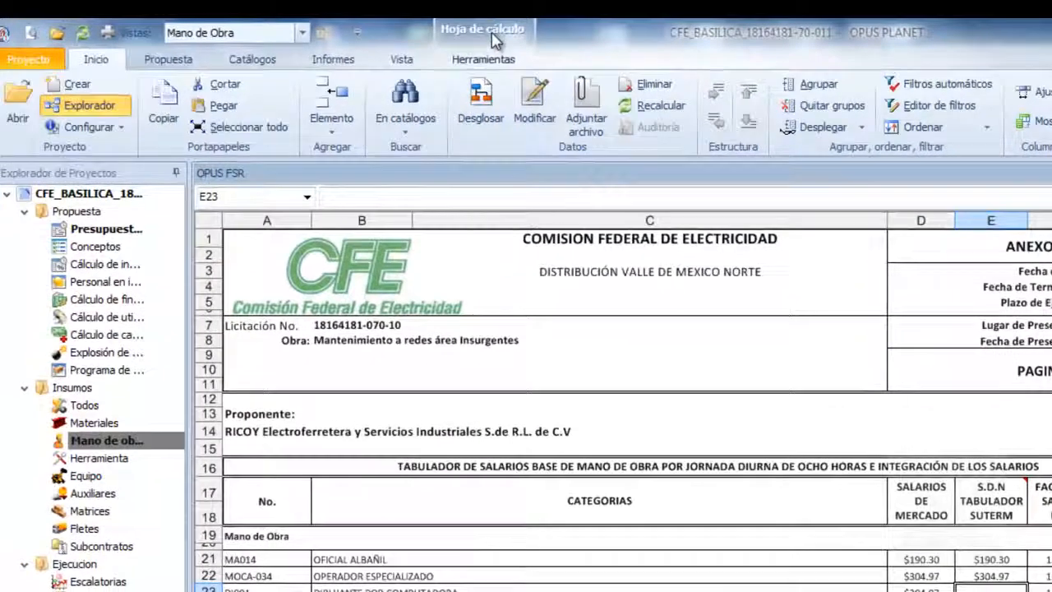
left_click(495, 31)
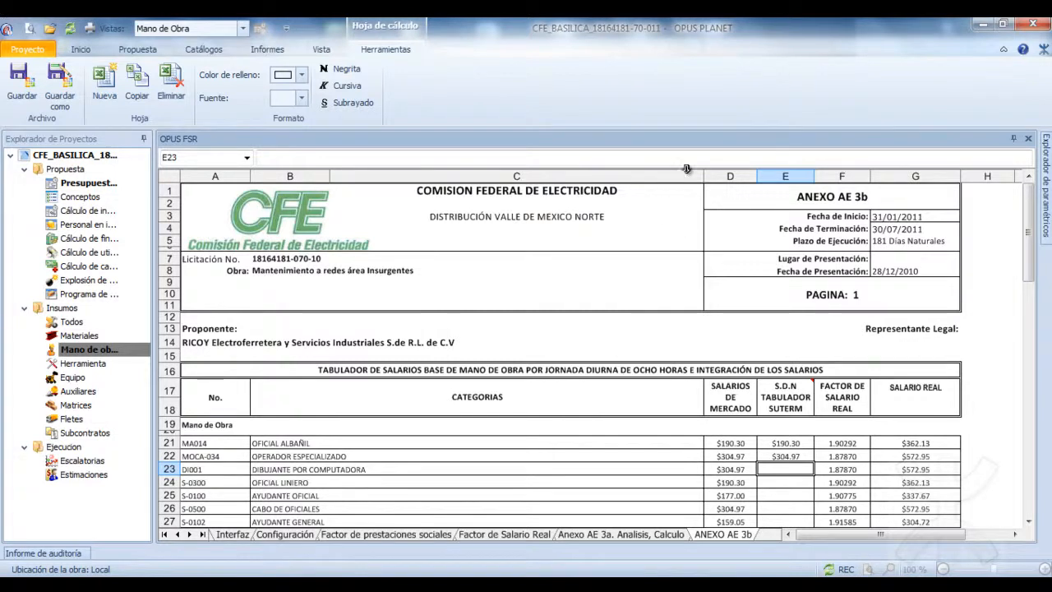
left_click(49, 51)
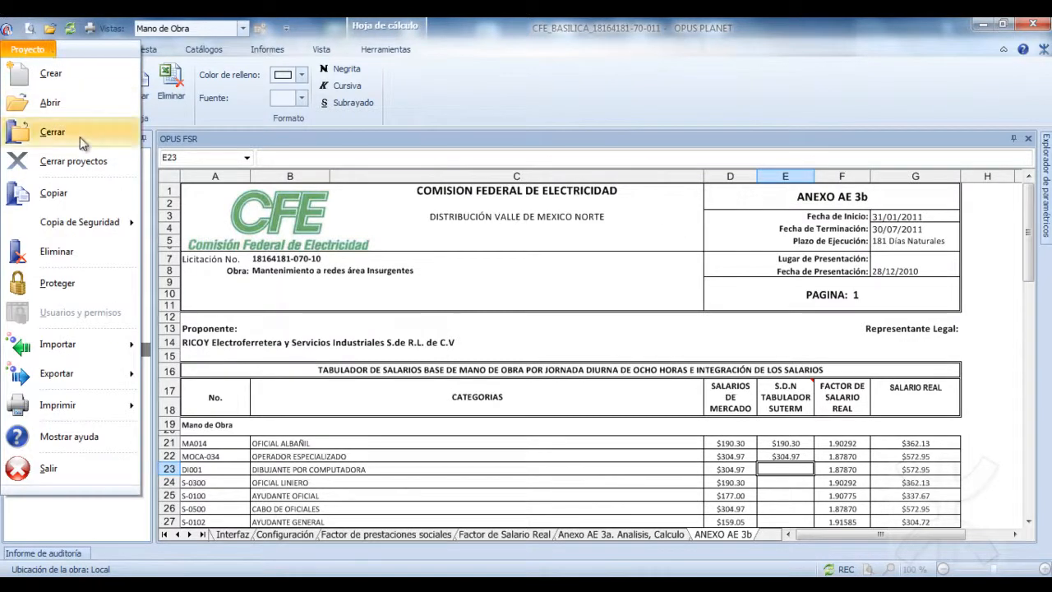
left_click(89, 168)
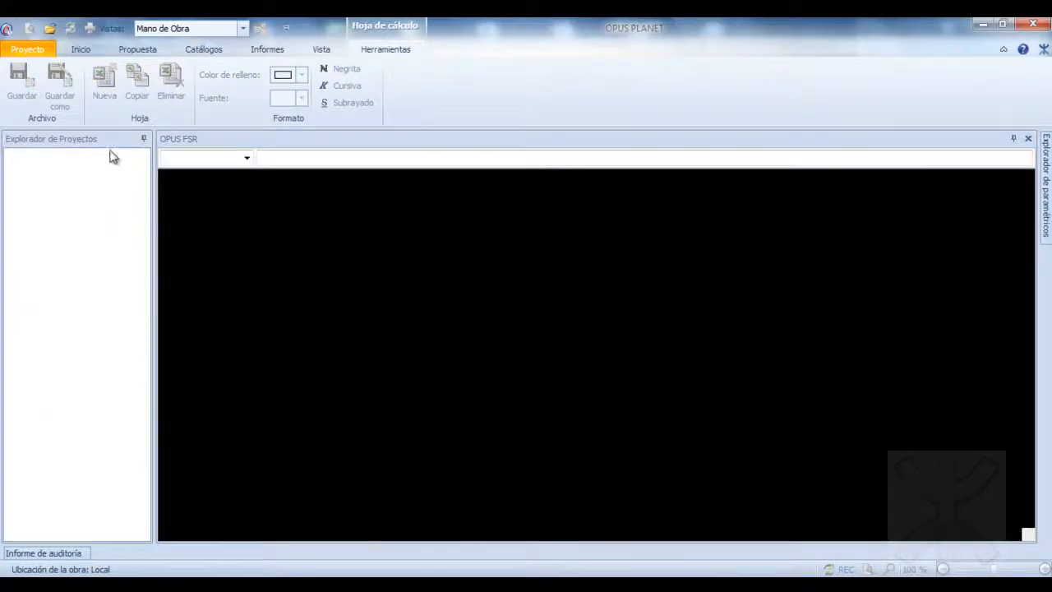
Open the recent project EJEMPLO OPUS and display its Presupuesto programable.
left_click(27, 49)
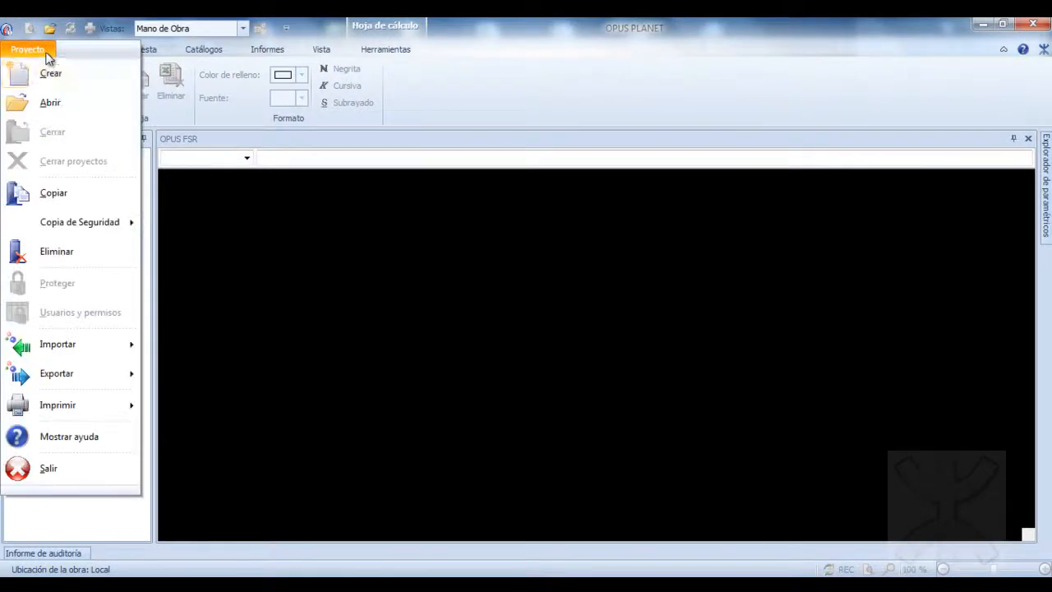
left_click(63, 103)
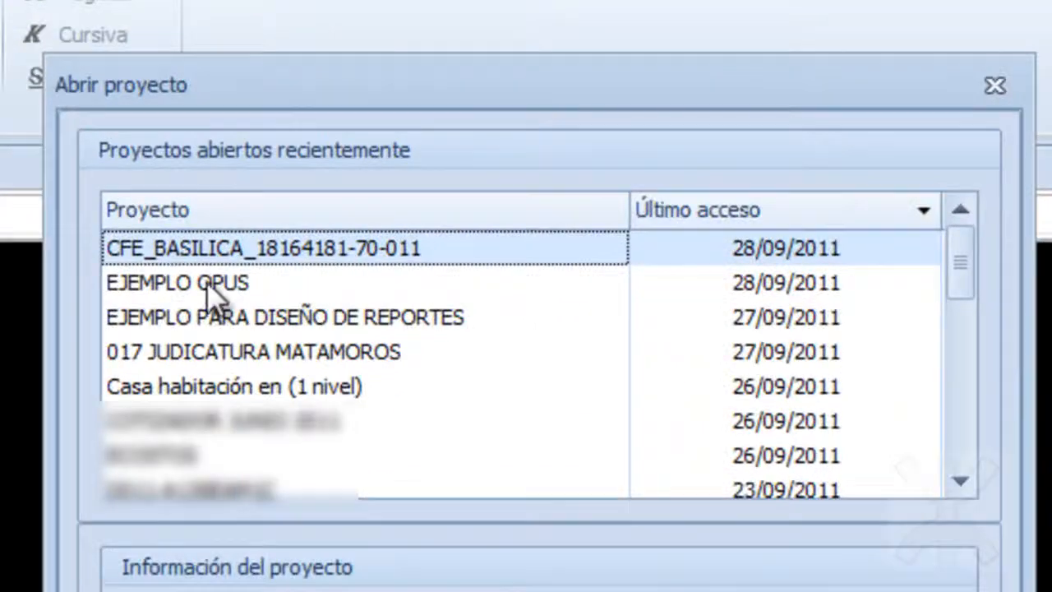
left_click(200, 288)
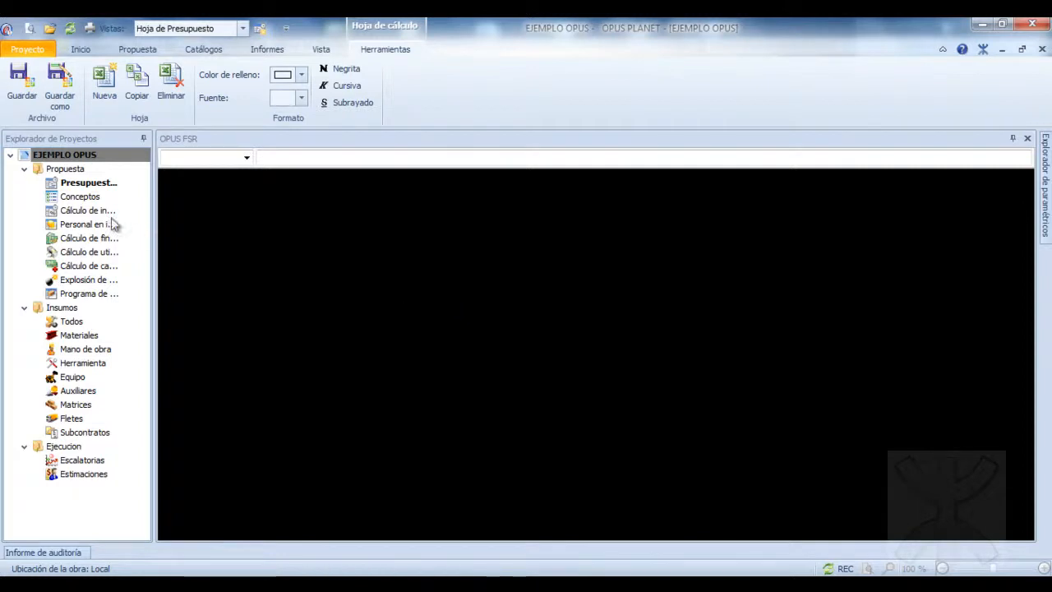
left_click(89, 182)
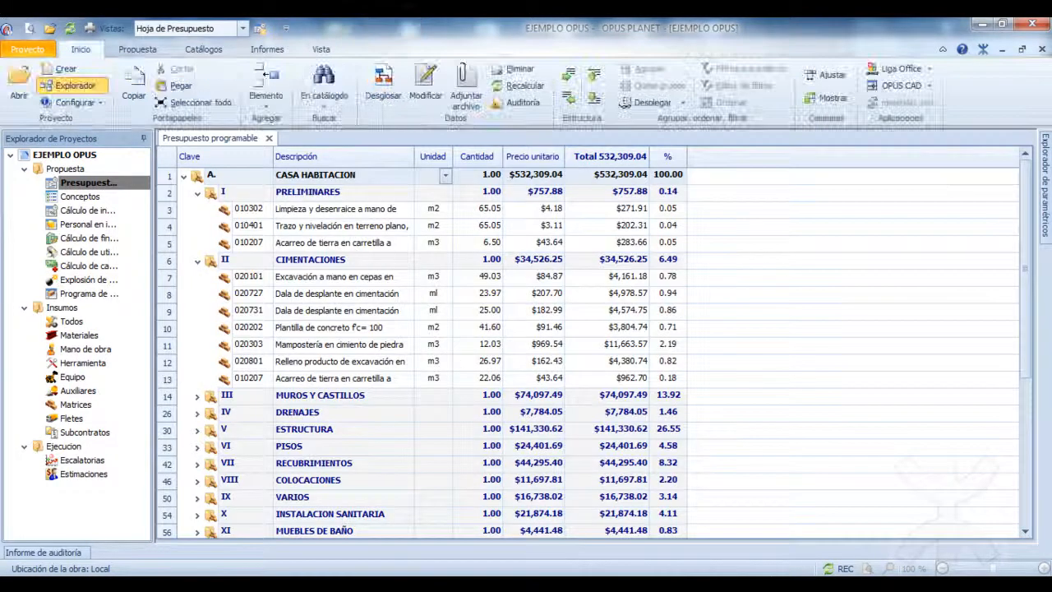
Open the Mano de obra settings in the project's general parameters and look at the parameter import options, including FASAR, without importing.
left_click(101, 103)
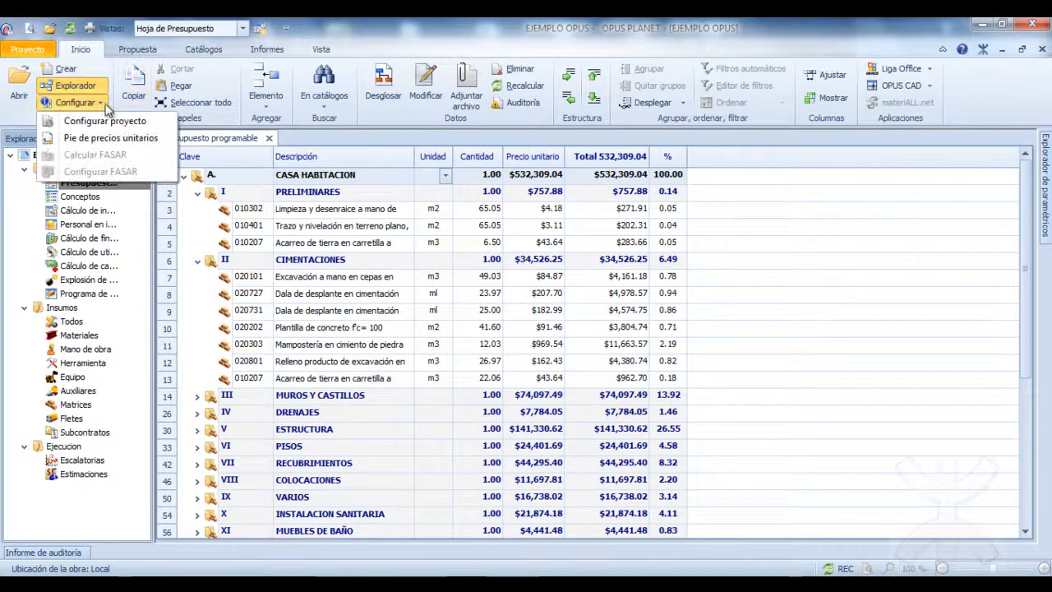
left_click(107, 121)
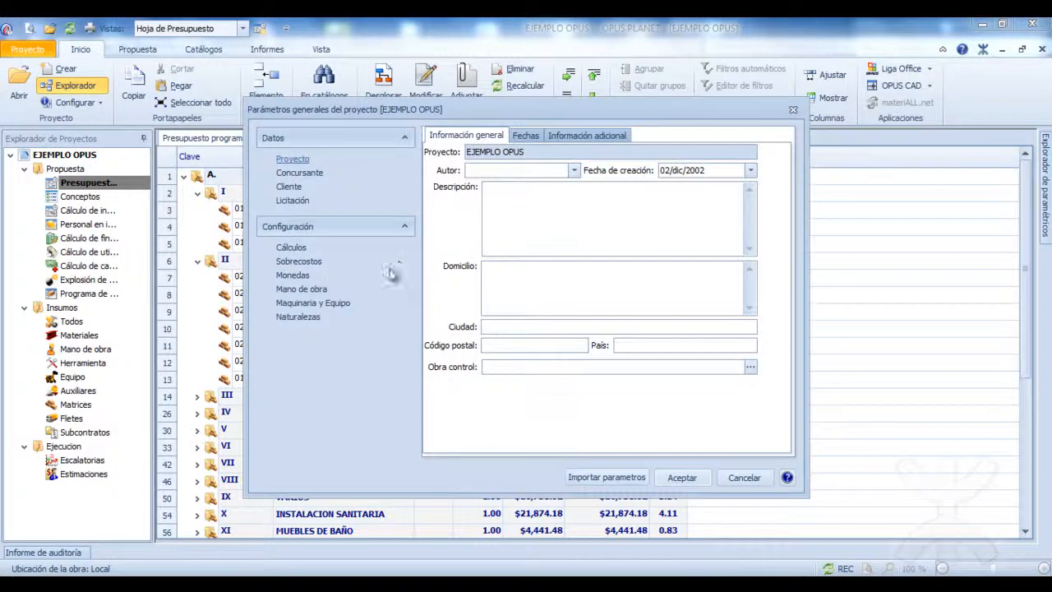
left_click(301, 288)
left_click(606, 477)
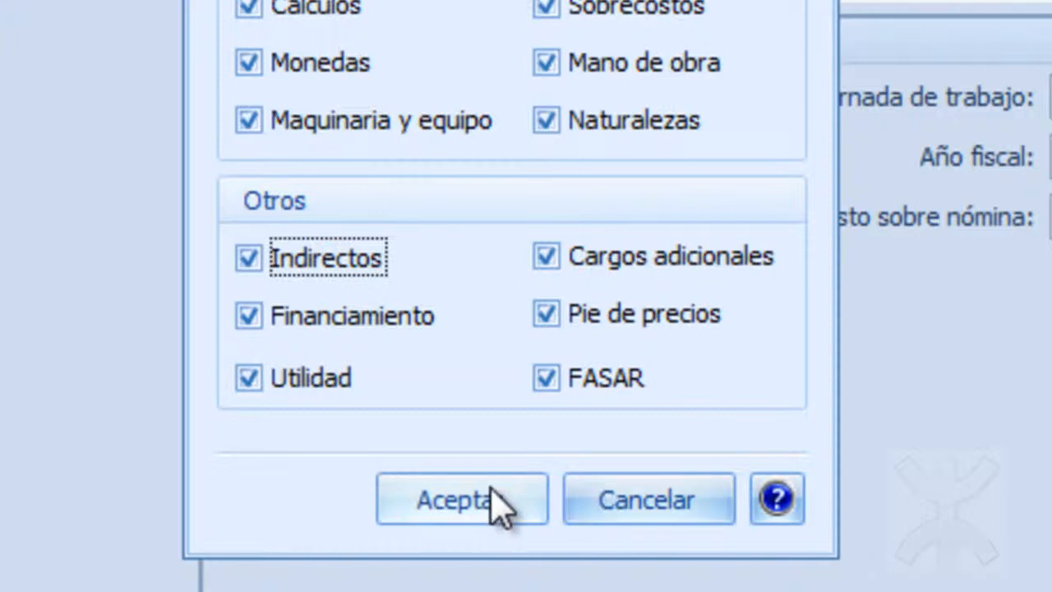
left_click(652, 502)
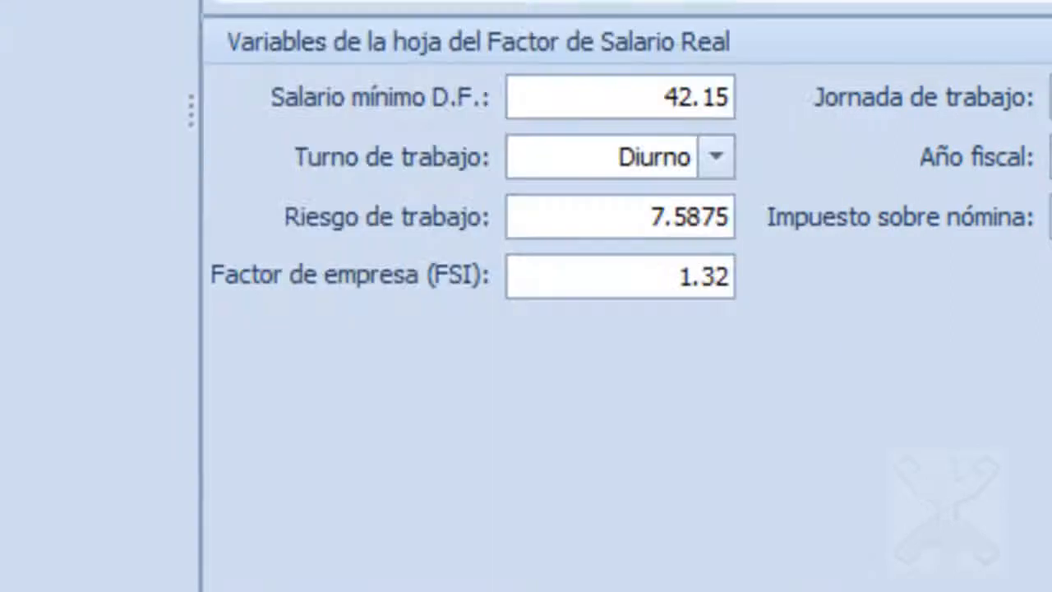